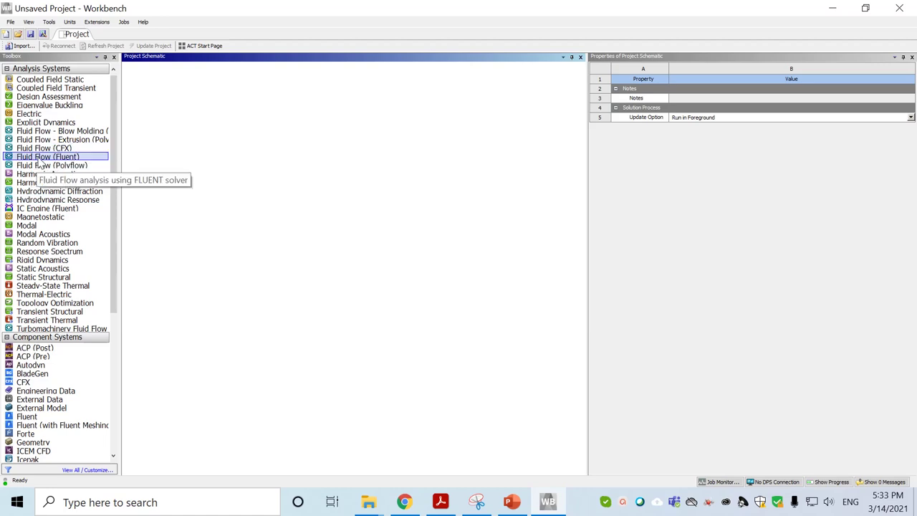
- Add a Fluid Flow (CFX) system to the project schematic and open its geometry in SpaceClaim
left_click_drag(33, 152, 191, 118)
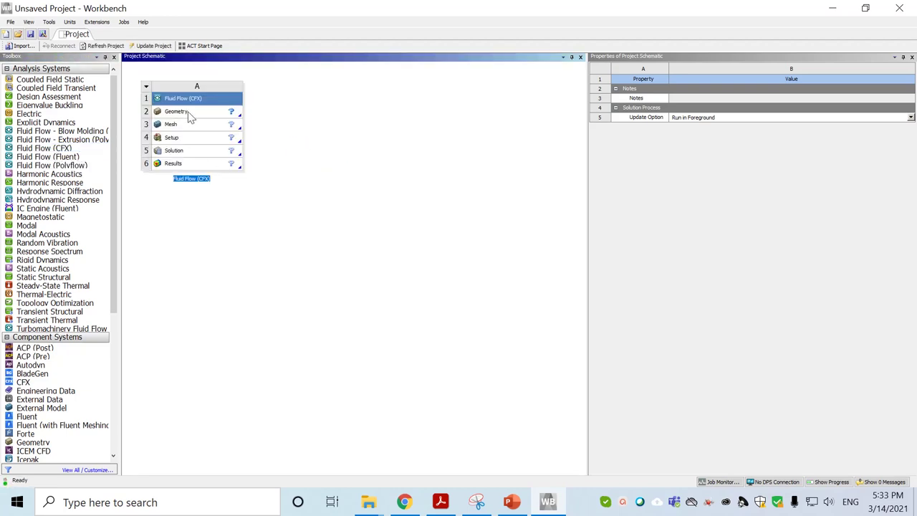
double_click(188, 114)
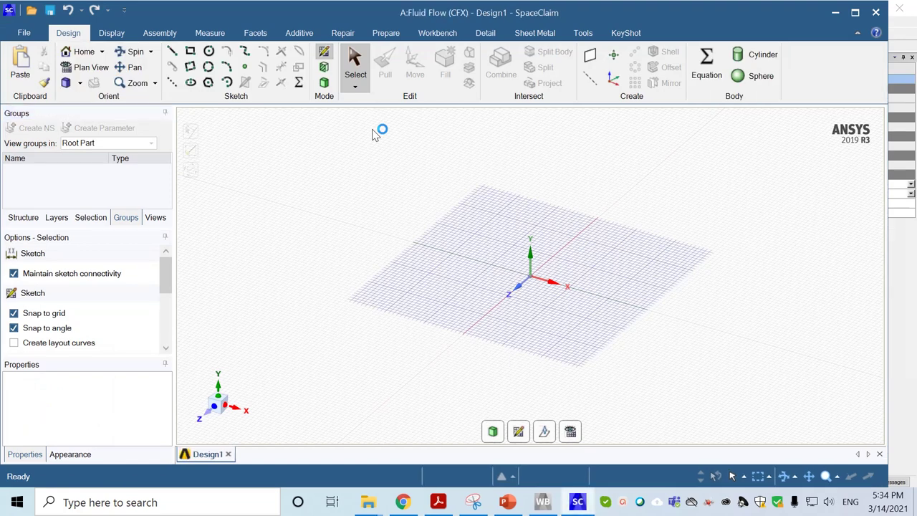
- Configure the document units to centimeters for length, with a minor grid spacing of 1 cm
left_click(24, 32)
left_click(236, 324)
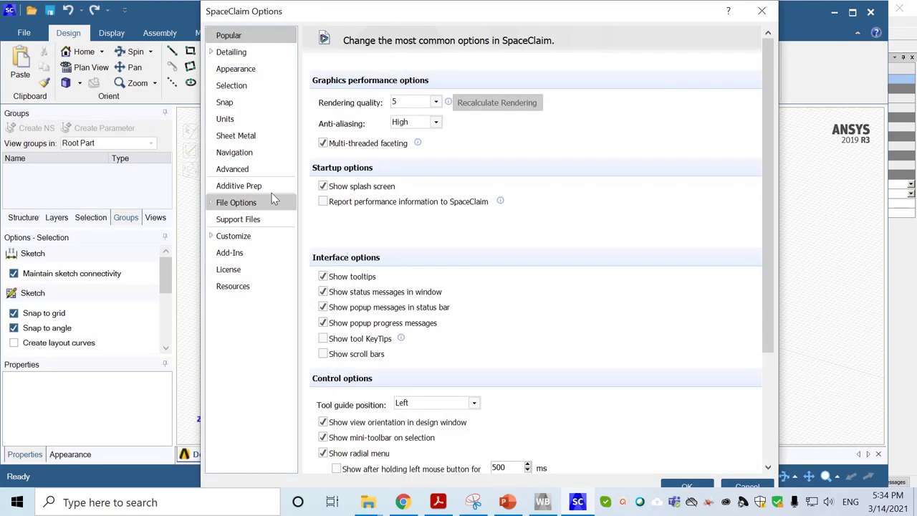
left_click(235, 119)
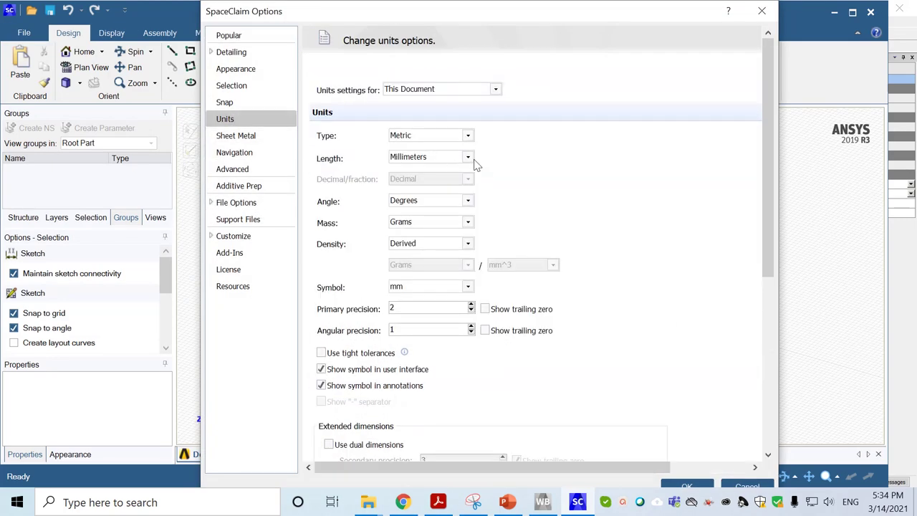
left_click(469, 158)
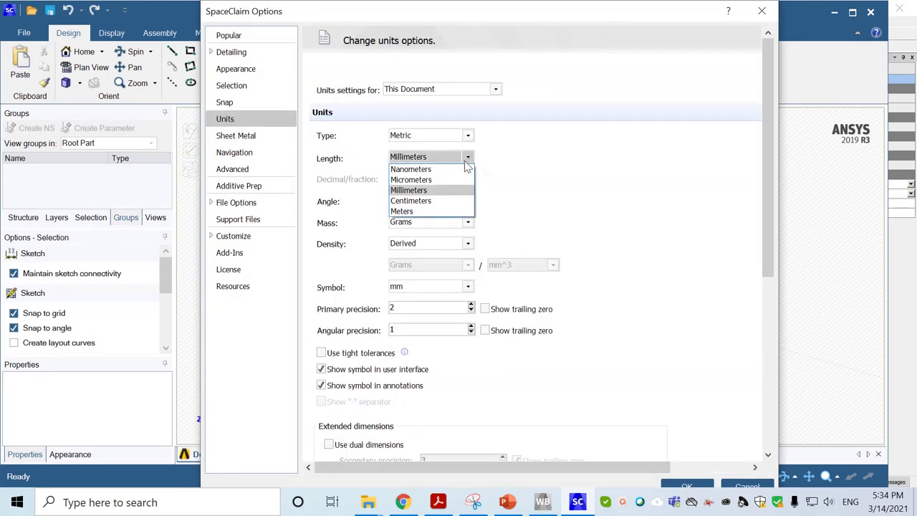
left_click(426, 203)
scroll(622, 223, "down", 5)
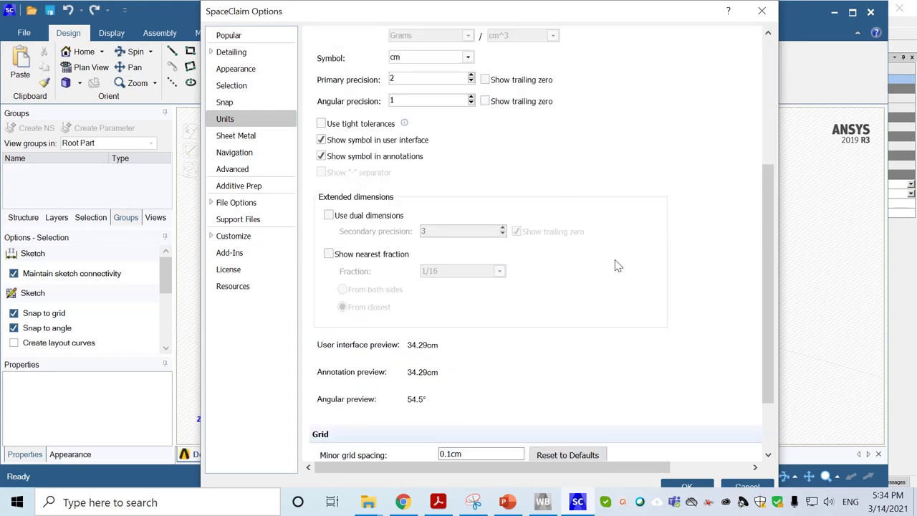
left_click_drag(447, 372, 422, 380)
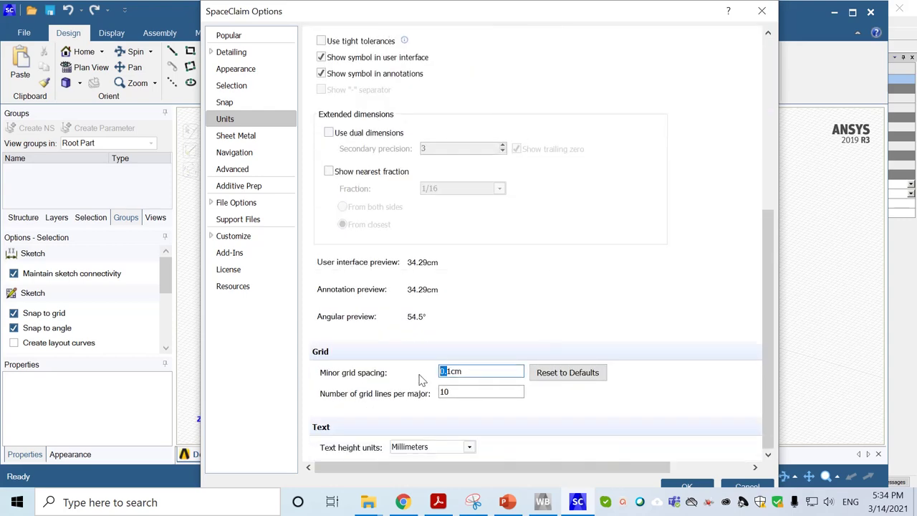
key("BackSpace")
left_click(677, 488)
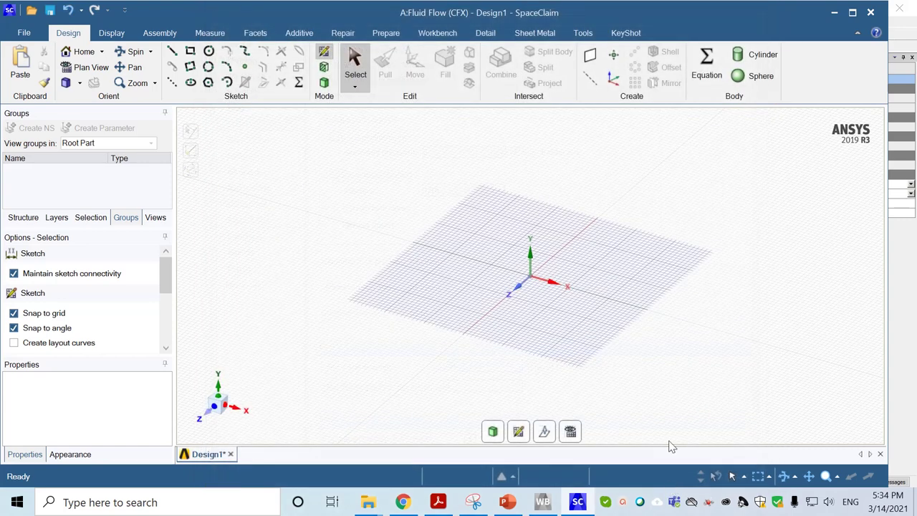
- Place a new sketch plane on the XY plane and view it head-on
right_click(637, 216)
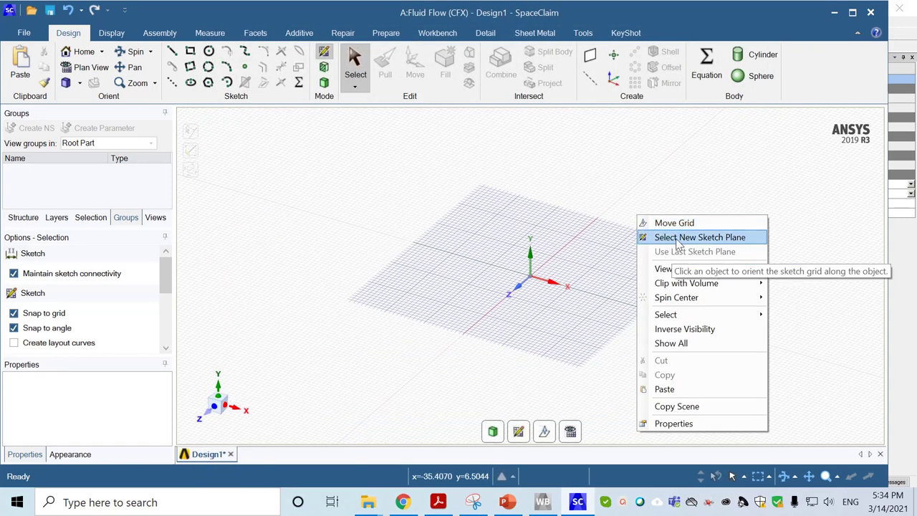
left_click(715, 242)
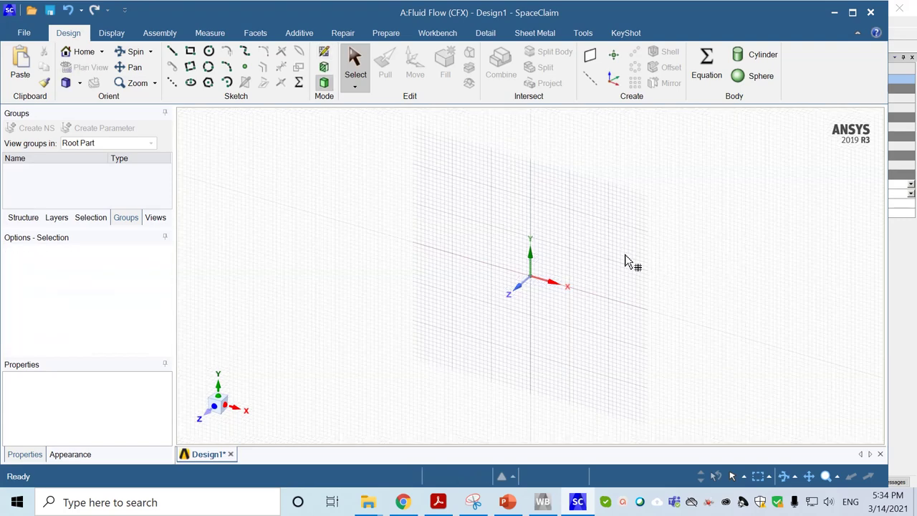
left_click(612, 231)
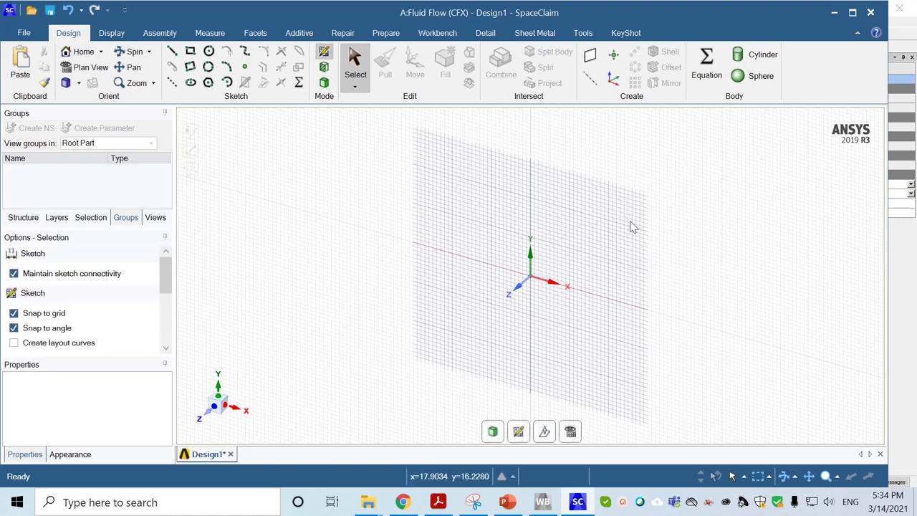
left_click(89, 68)
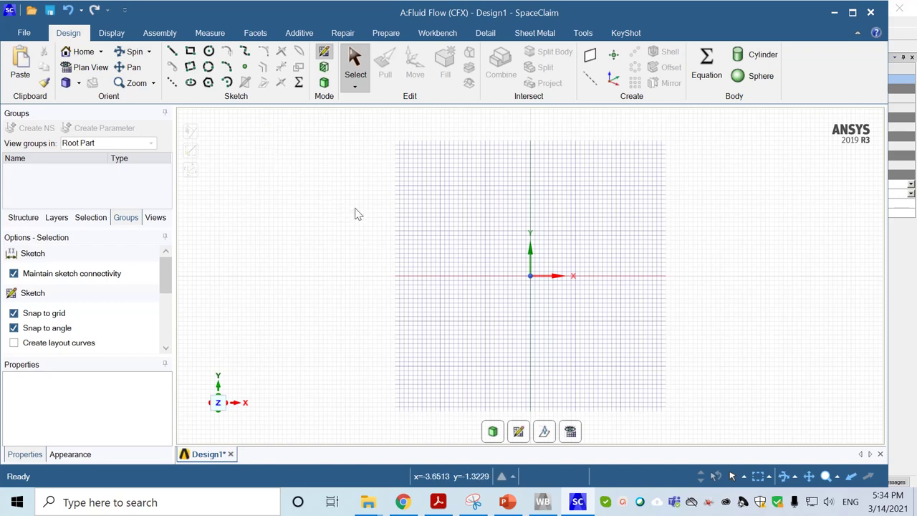
- Sketch a horizontal line 10 cm long from the origin in the negative X direction
left_click(172, 51)
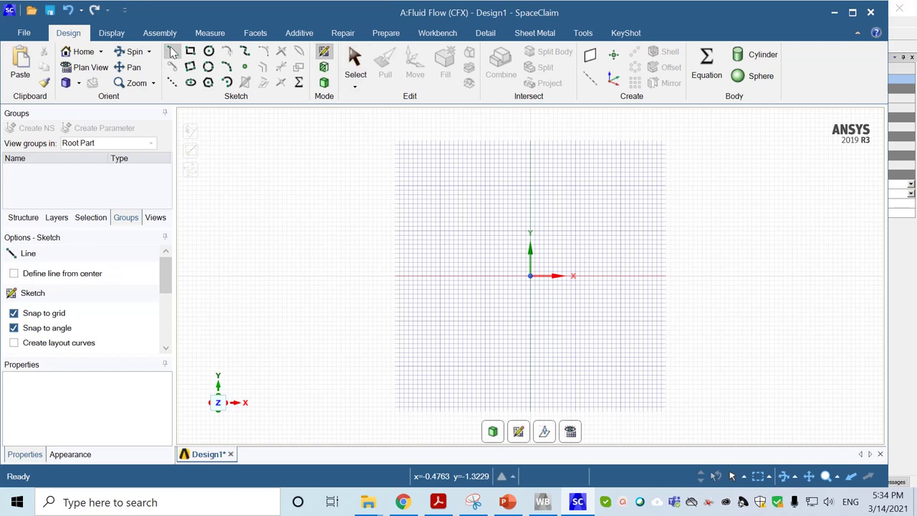
left_click(532, 276)
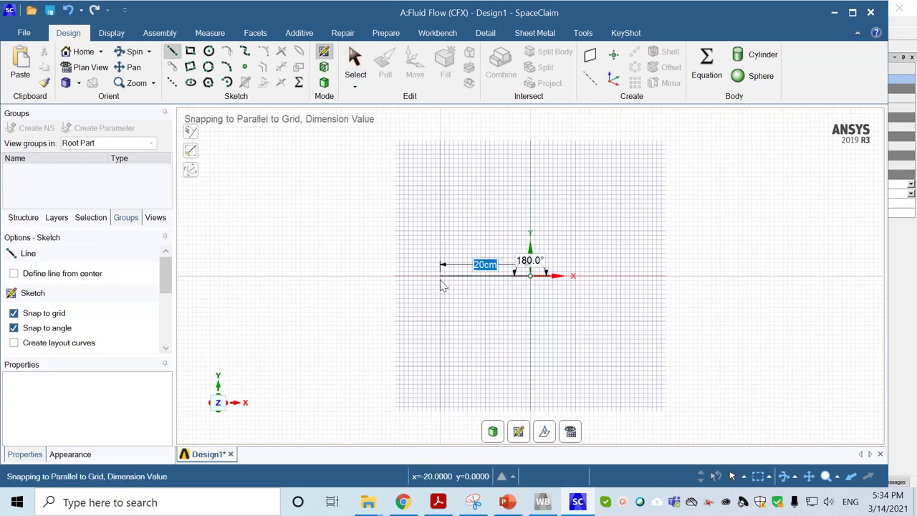
left_click(485, 277)
scroll(485, 276, "up", 3)
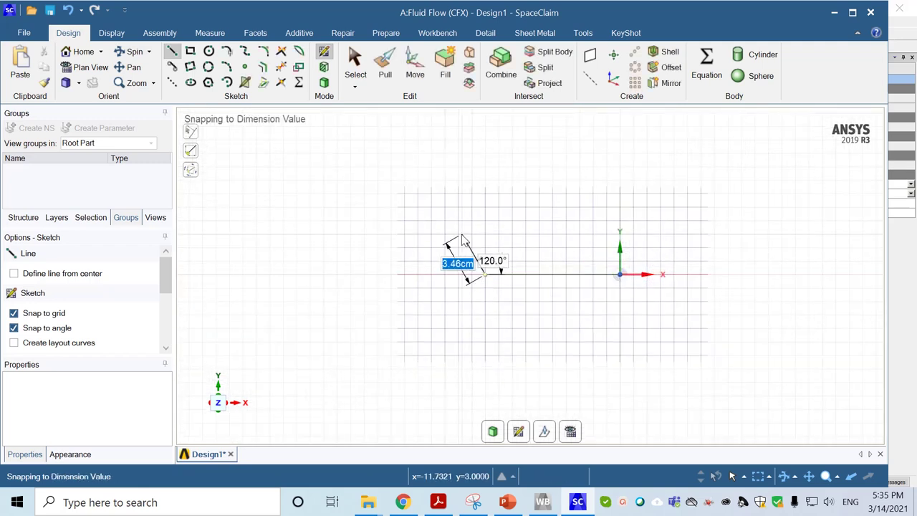
middle_click_drag(471, 225, 428, 294, "shift")
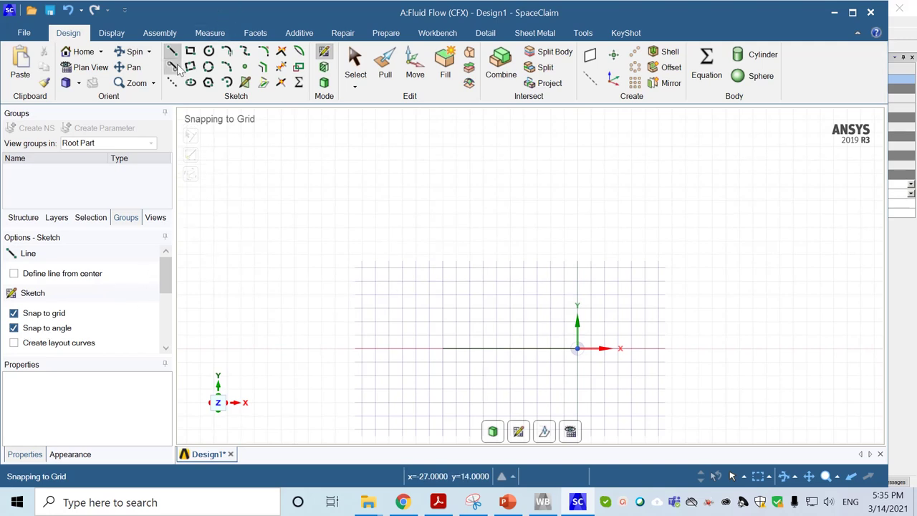
- Using Cartesian dimensions, sketch a second 10 cm horizontal line, parallel to the first and 10 cm above it, ending on the Y axis
left_click_drag(166, 269, 174, 317)
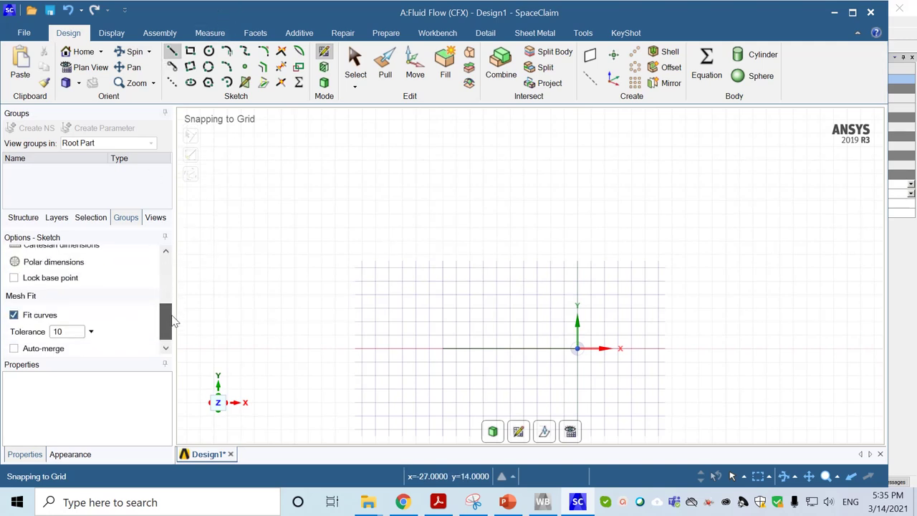
left_click(172, 52)
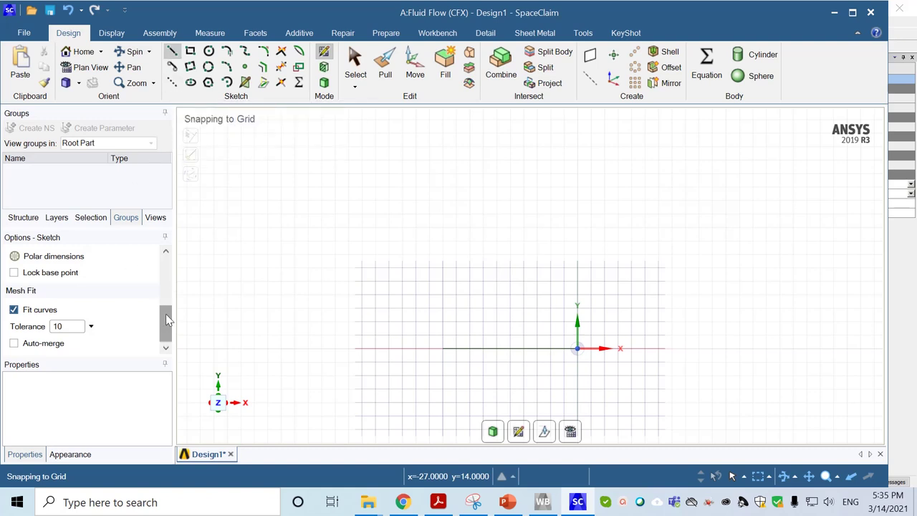
left_click_drag(167, 327, 172, 303)
left_click(53, 291)
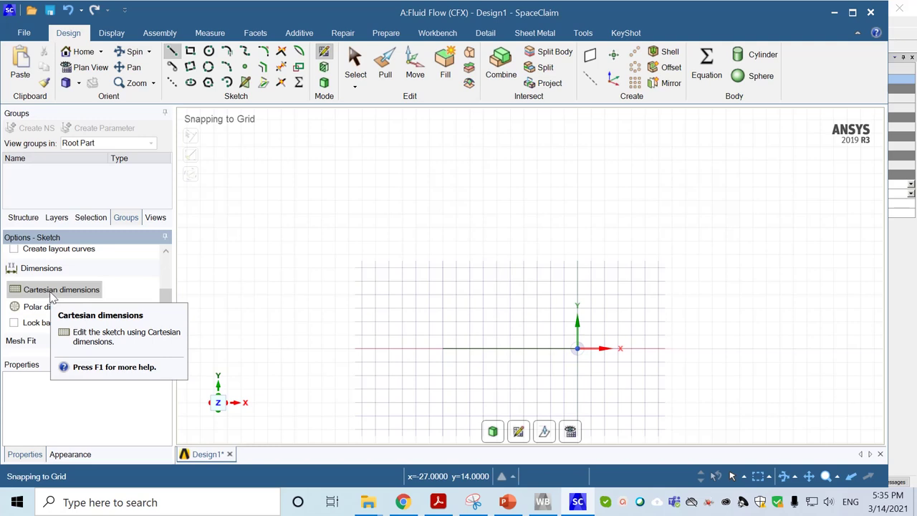
left_click(443, 349)
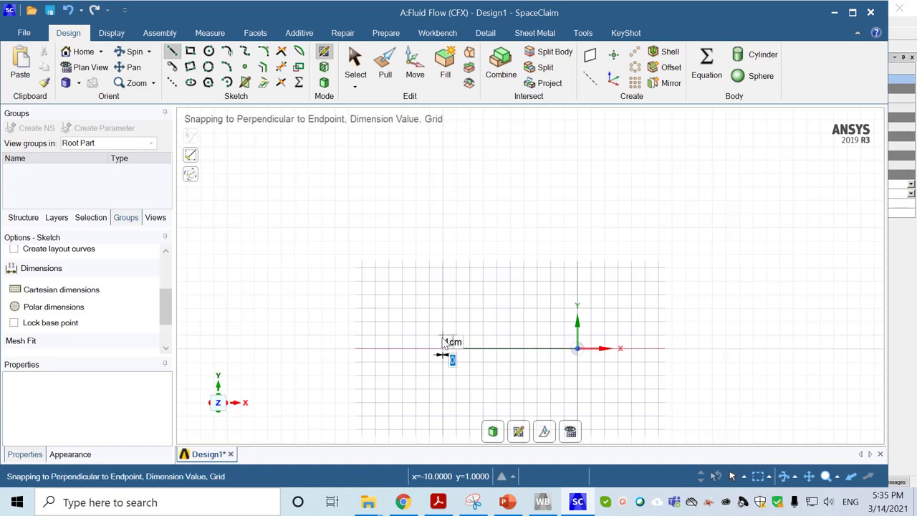
left_click(443, 215)
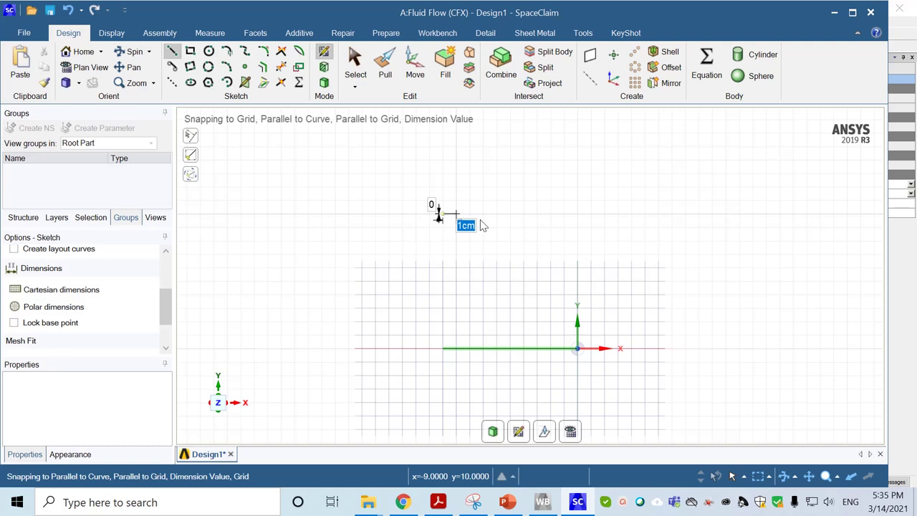
left_click(578, 215)
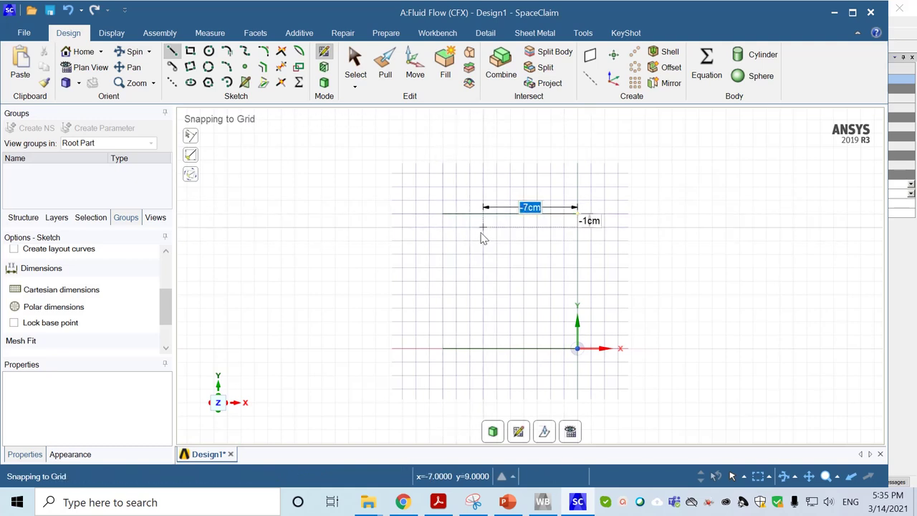
left_click(443, 213)
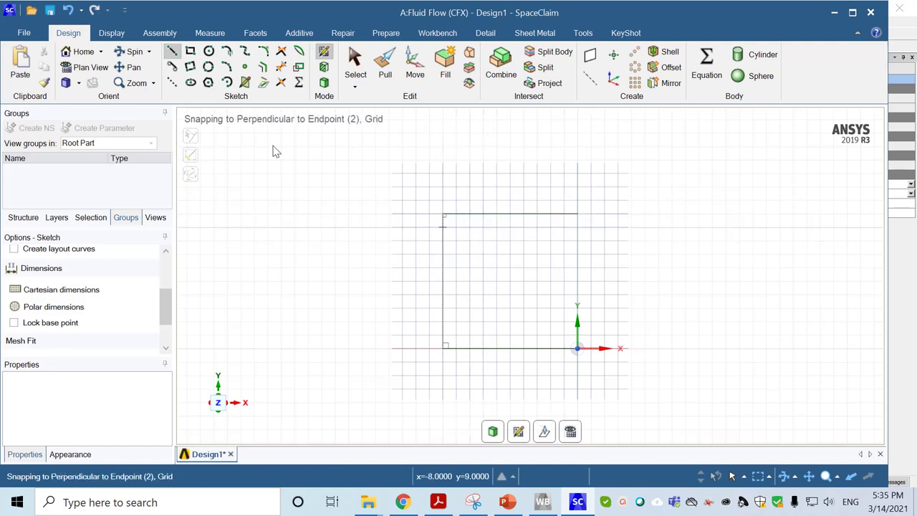
- Join the ends of the two lines away from the Y axis with an outward 180° arc of 5 cm radius
left_click(227, 66)
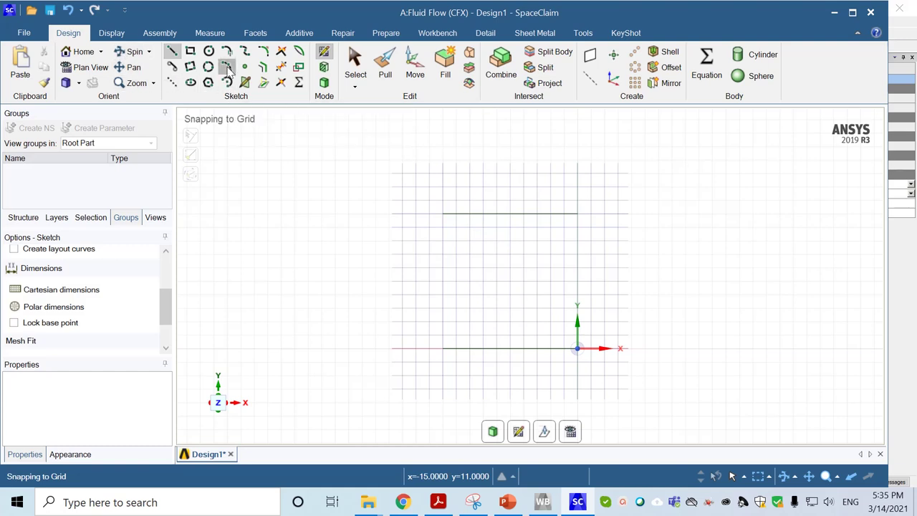
left_click(442, 213)
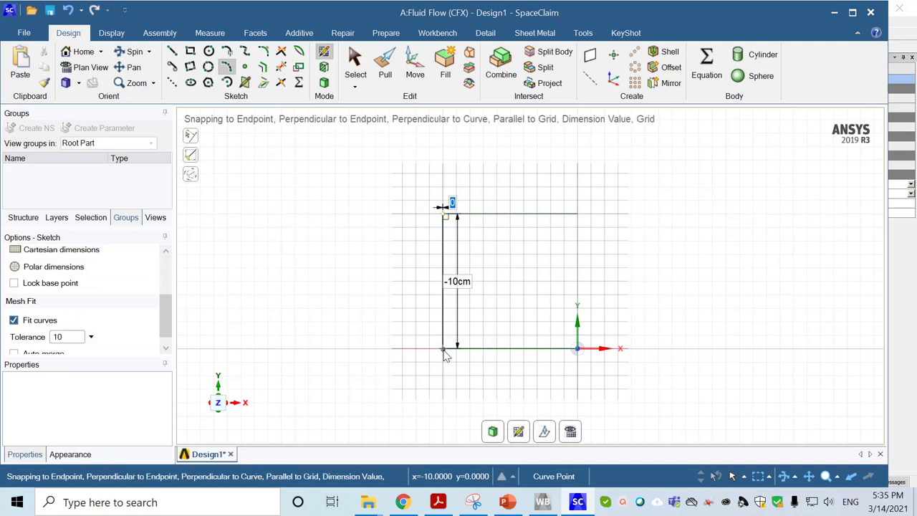
left_click(443, 350)
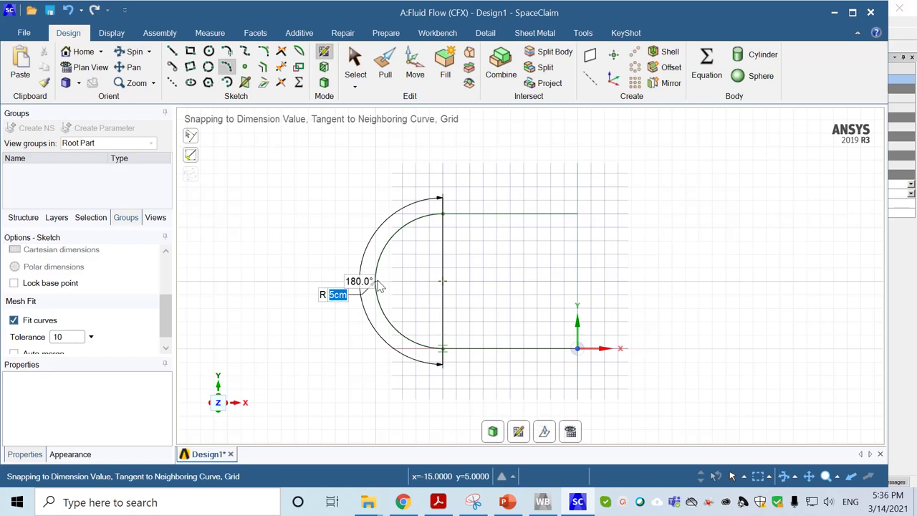
left_click(379, 287)
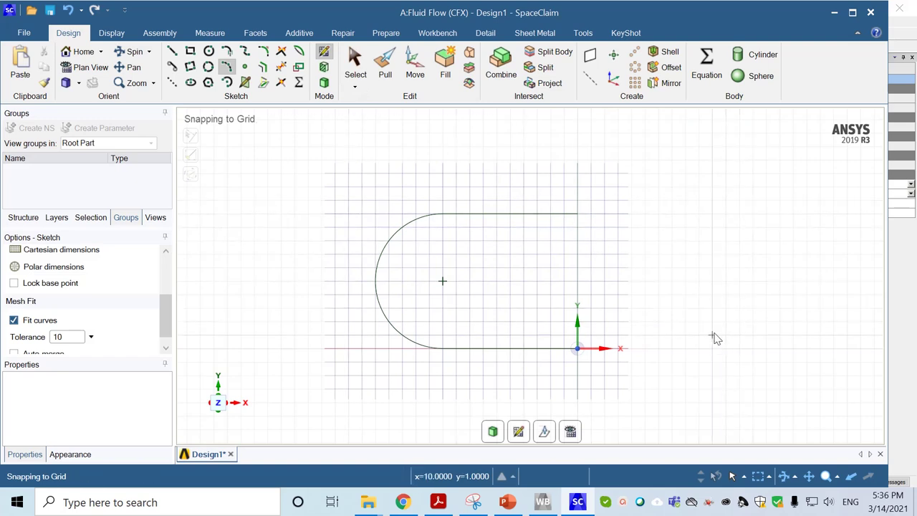
- Finish the path sketch and start a new sketch on the YZ plane through the origin, viewed head-on
left_click(325, 83)
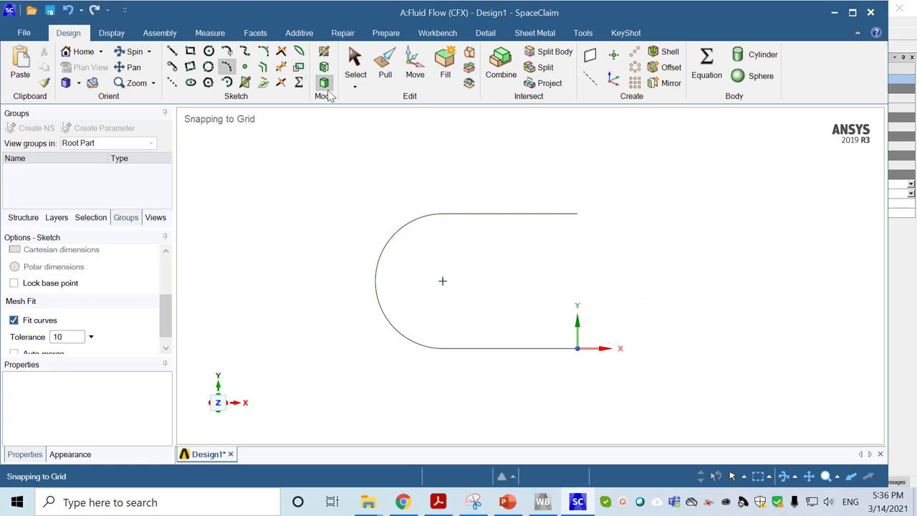
mouse_move(635, 303)
middle_mouse_down()
mouse_move(513, 313)
mouse_move(549, 319)
mouse_move(502, 315)
mouse_move(570, 309)
mouse_move(552, 301)
mouse_move(537, 307)
mouse_move(554, 321)
mouse_move(522, 384)
middle_mouse_up()
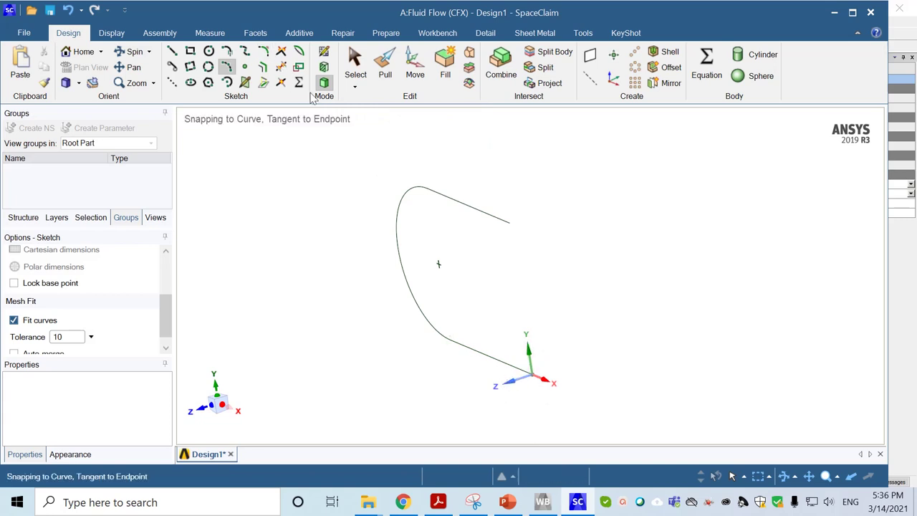
left_click(324, 54)
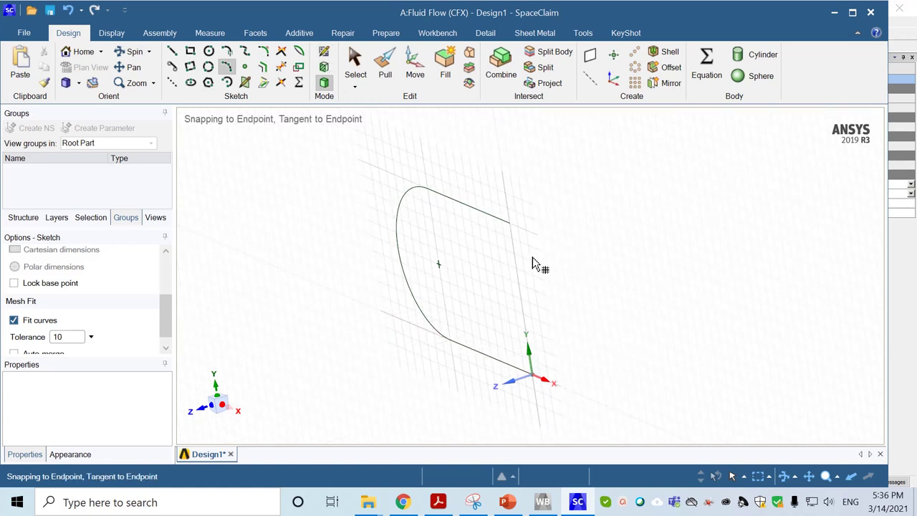
left_click(547, 383)
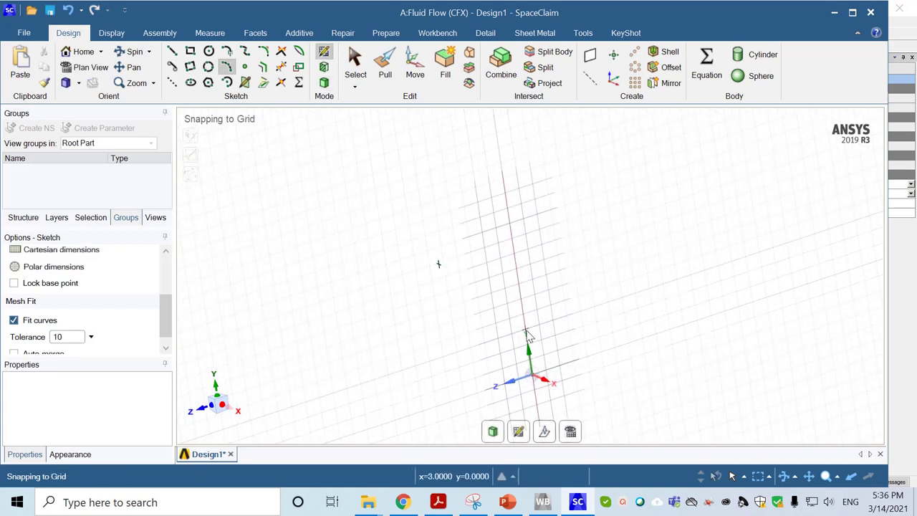
left_click(80, 68)
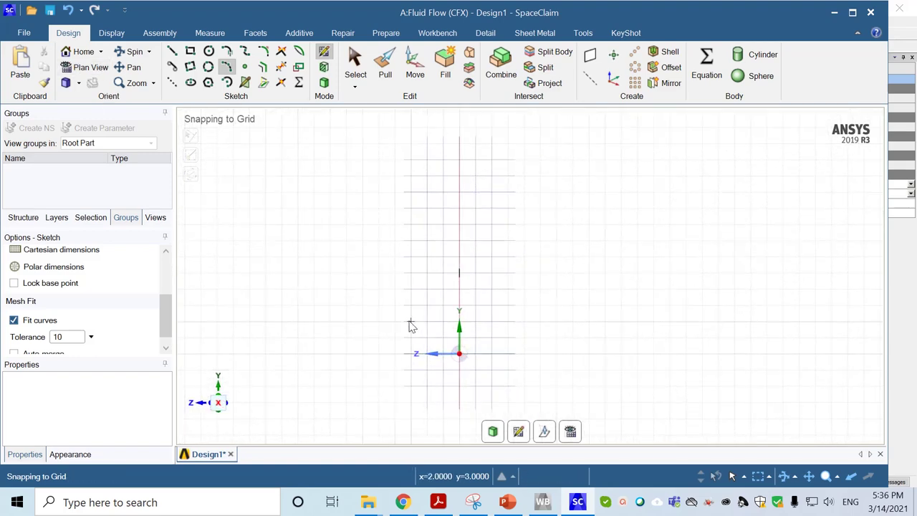
- Sketch a circle 4 cm in diameter centred on the origin of the YZ plane
left_click(209, 52)
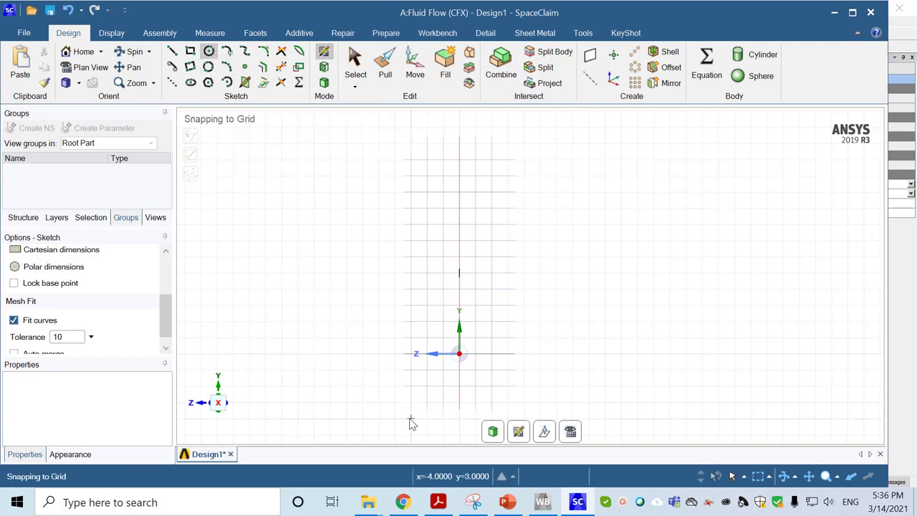
left_click(460, 354)
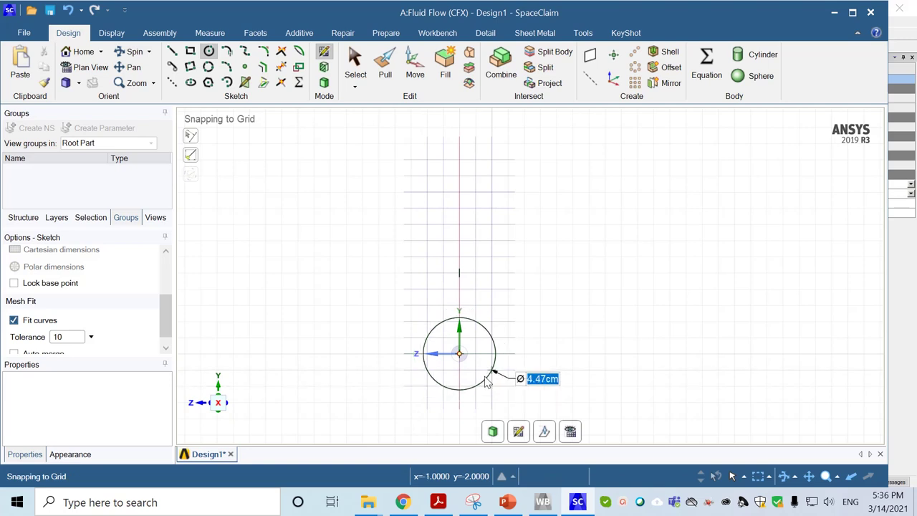
type("4")
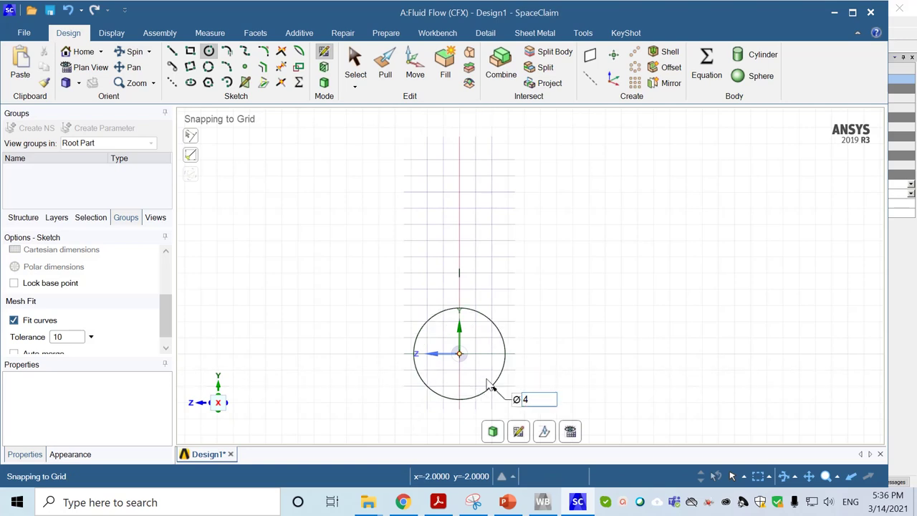
key("Return")
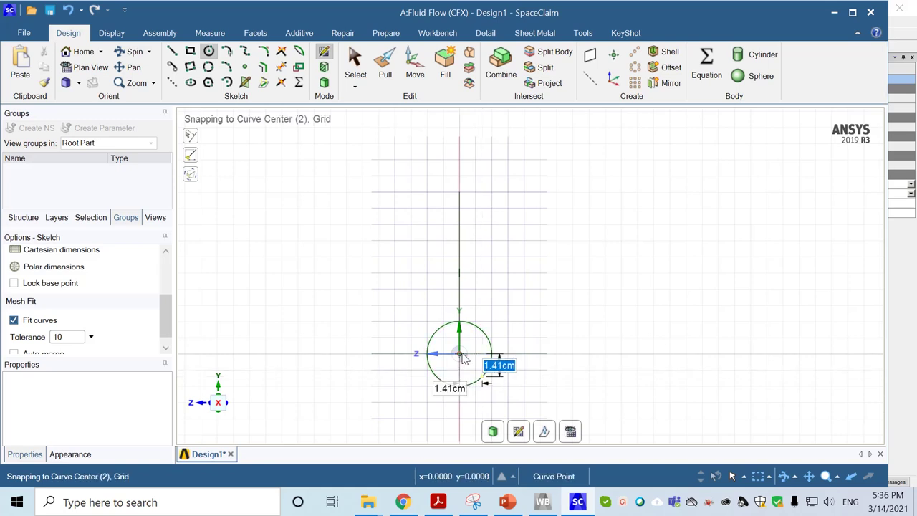
- Sketch a second circle 4.2 cm in diameter, concentric with the first at the origin, and end the circle command
left_click(463, 359)
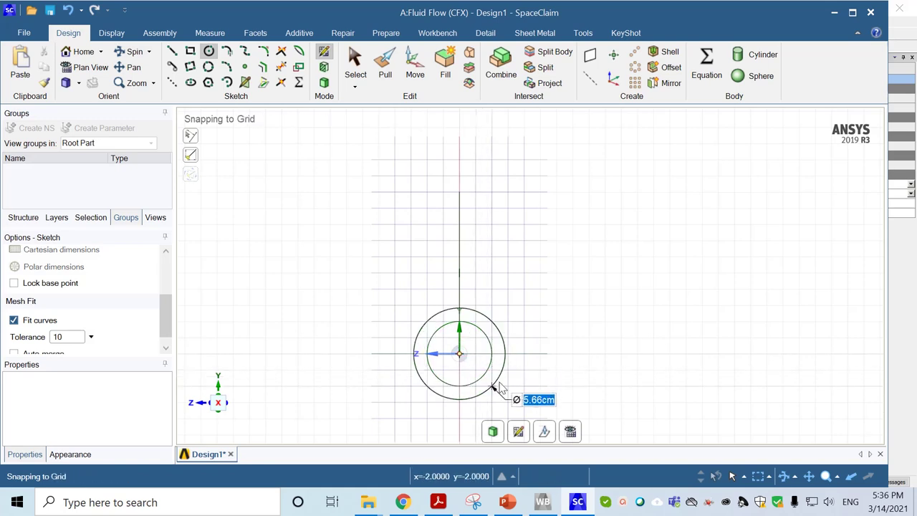
type("4")
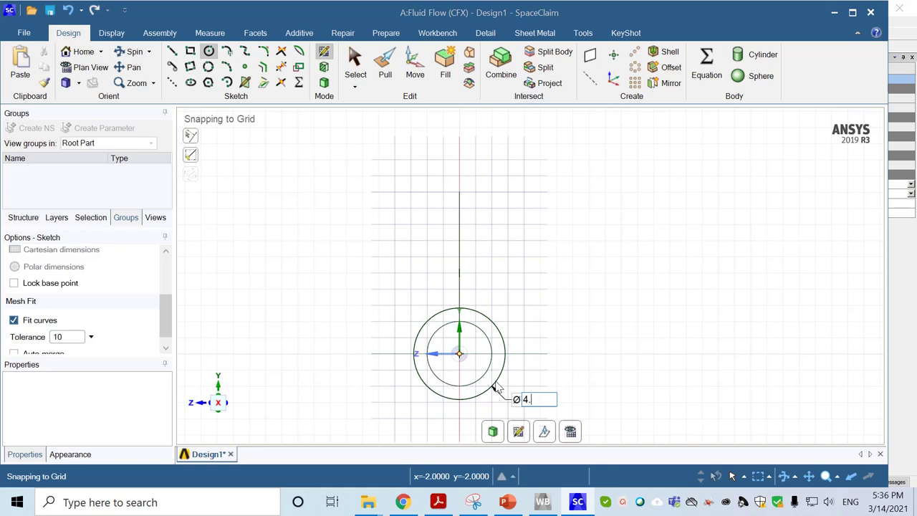
type(".2")
key("Return")
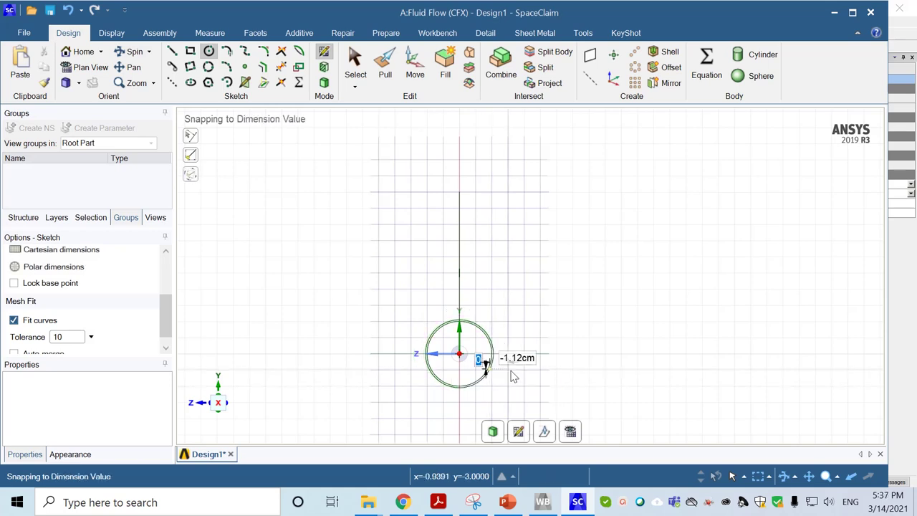
key("Escape")
key("Escape")
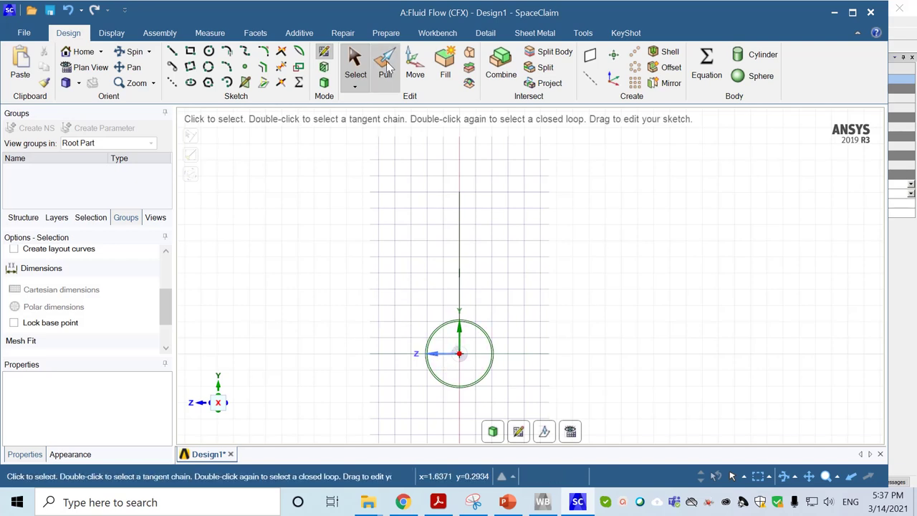
- Turn the sketch into surfaces with the Pull tool and delete the disk face inside the smaller circle
left_click(387, 72)
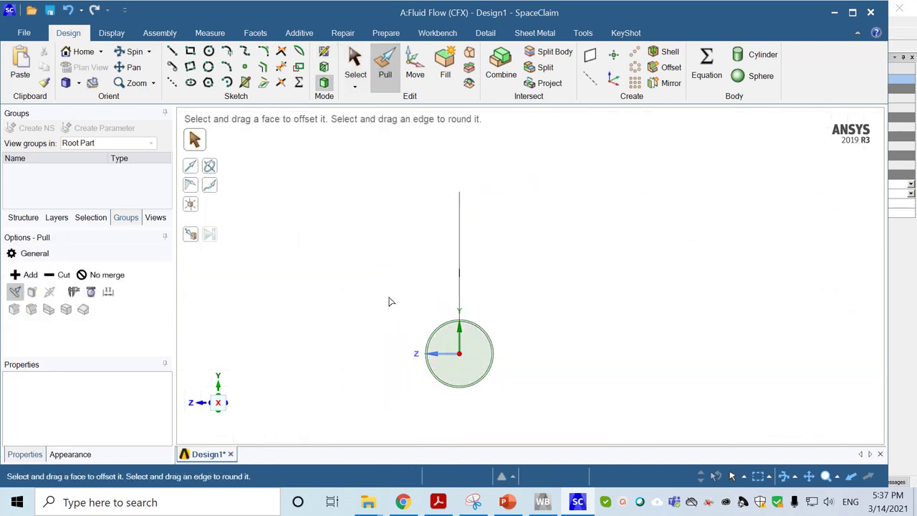
left_click(463, 359)
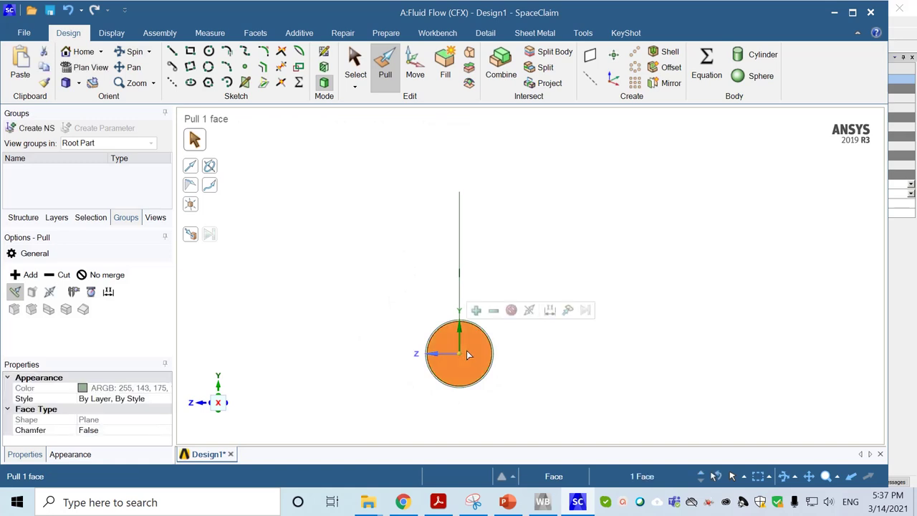
key("Escape")
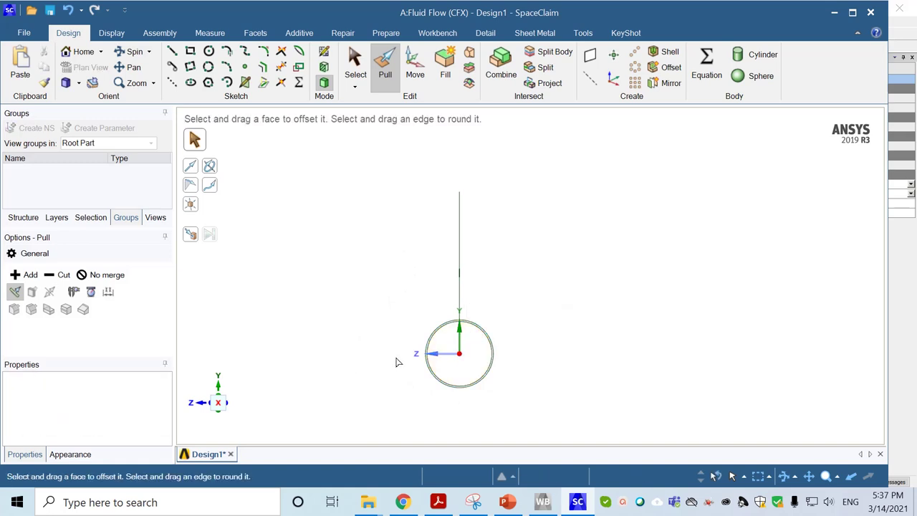
- Sweep the thin ring face between the two circles along the lower line, arc and upper line, up to the free end of the path
scroll(398, 362, "up", 3)
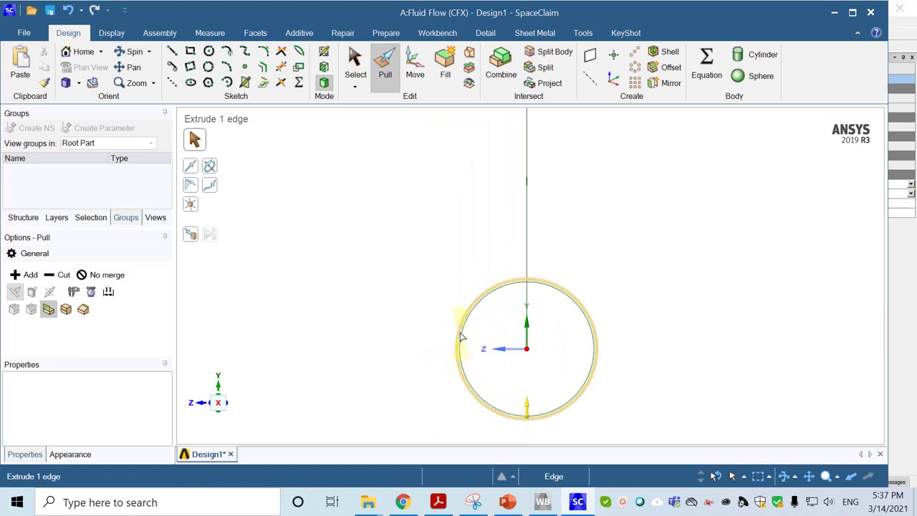
scroll(428, 361, "up", 3)
scroll(459, 353, "up", 1)
left_click(492, 322)
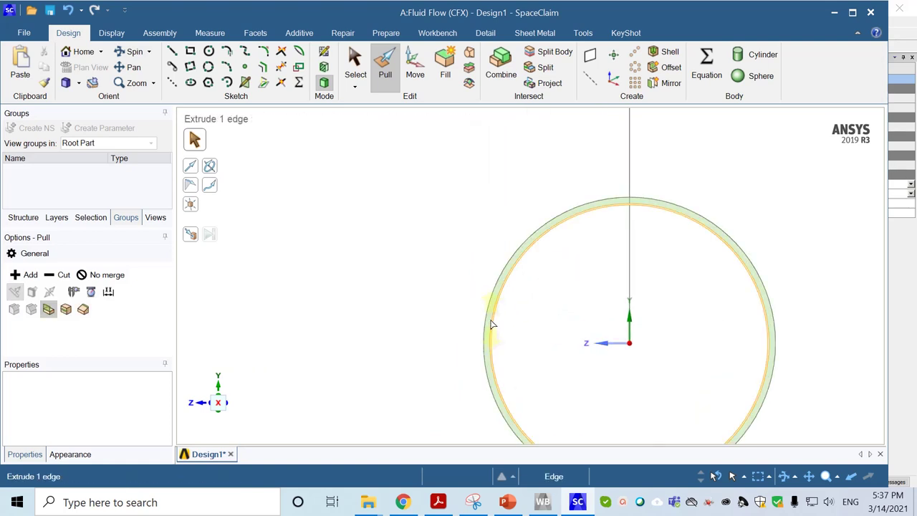
left_click(491, 322)
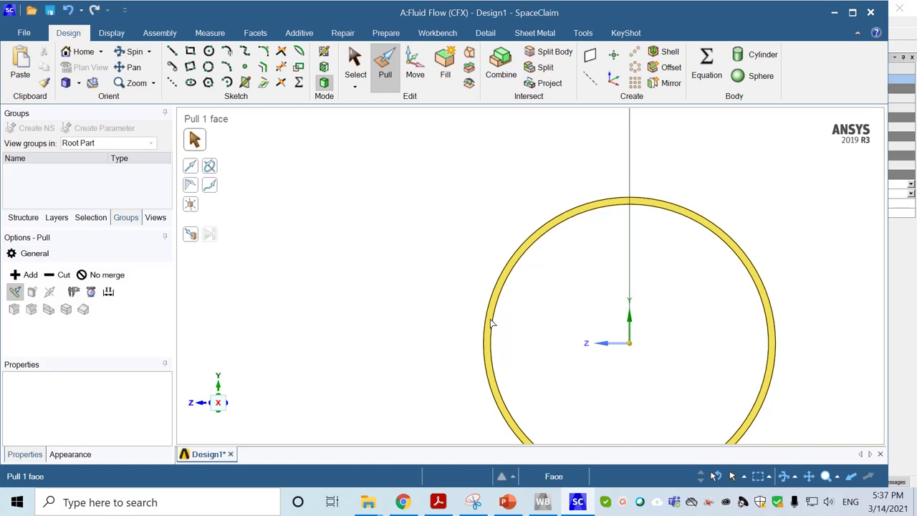
left_click(491, 322)
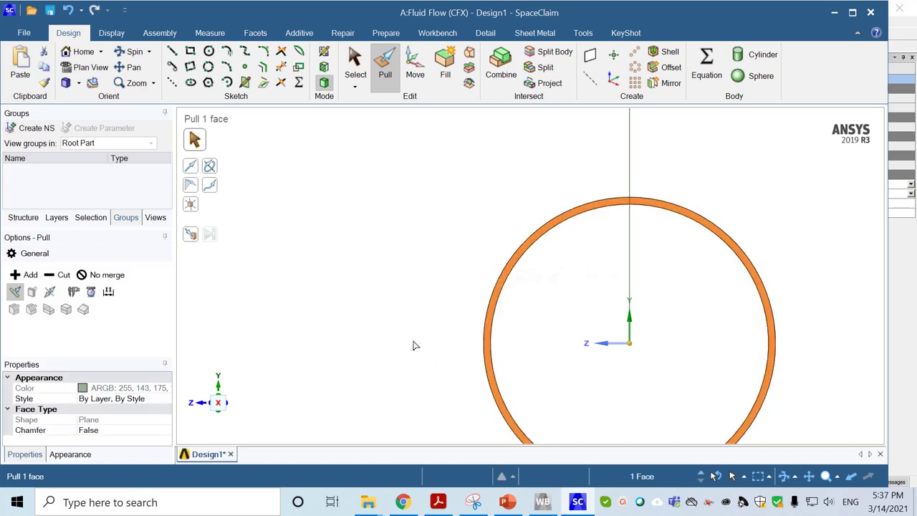
scroll(424, 343, "up", 2)
scroll(423, 343, "down", 2)
scroll(423, 343, "up", 2)
scroll(423, 341, "down", 4)
scroll(423, 342, "down", 3)
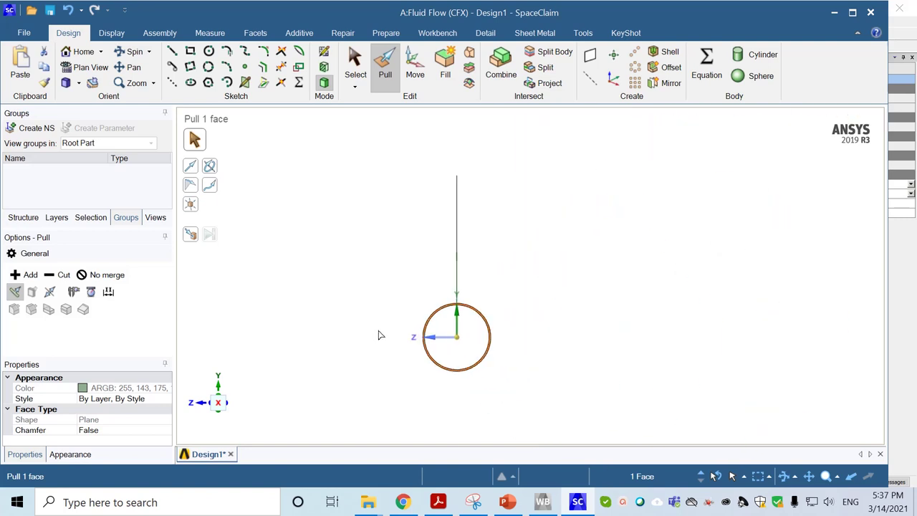
key("ctrl")
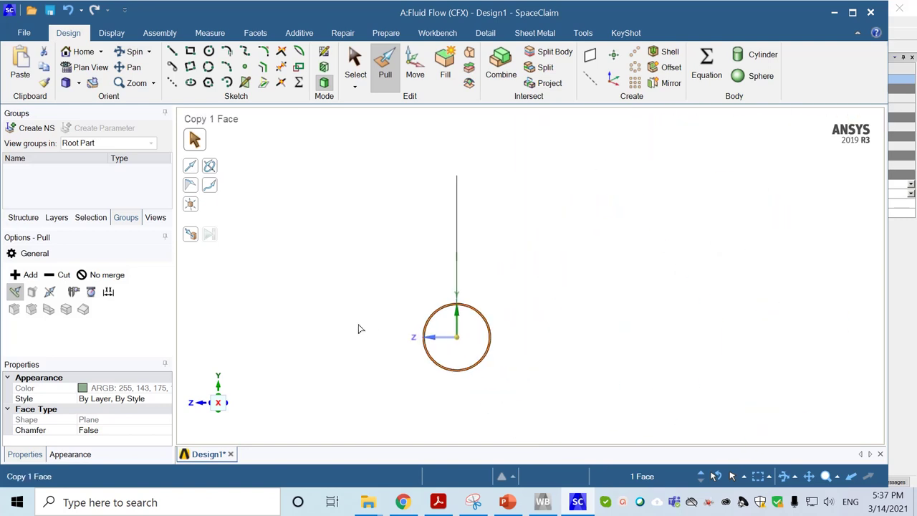
middle_click_drag(360, 328, 418, 342)
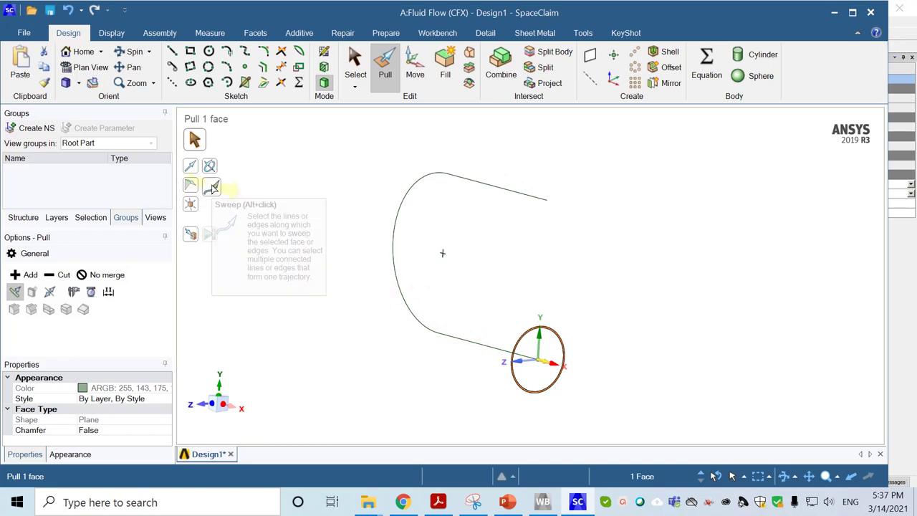
left_click(213, 187)
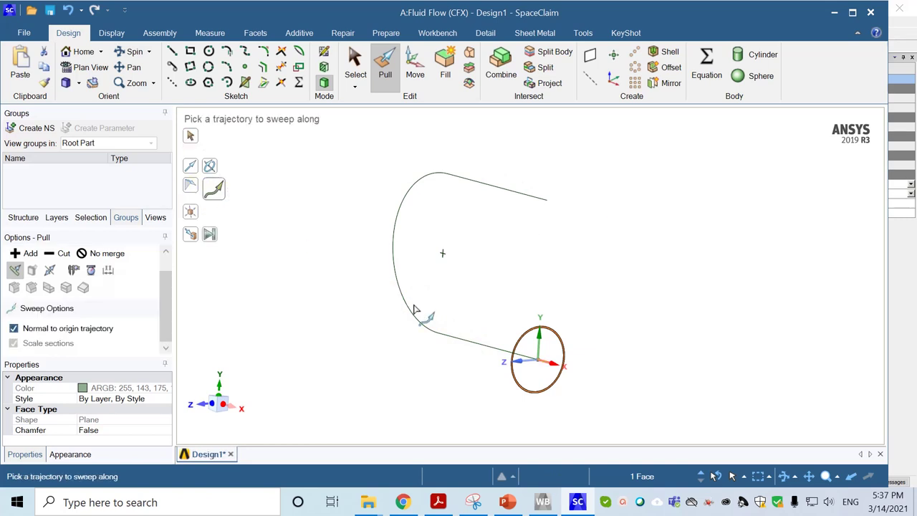
left_click(467, 338)
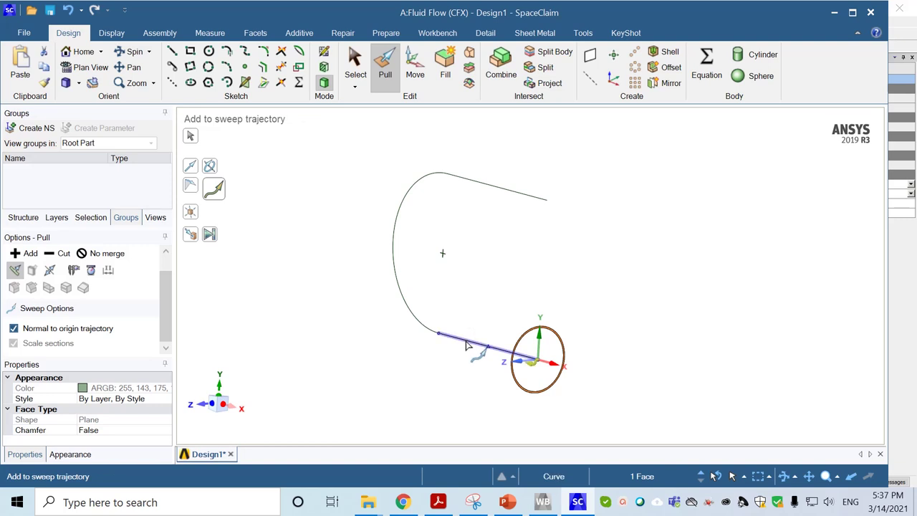
left_click(410, 315)
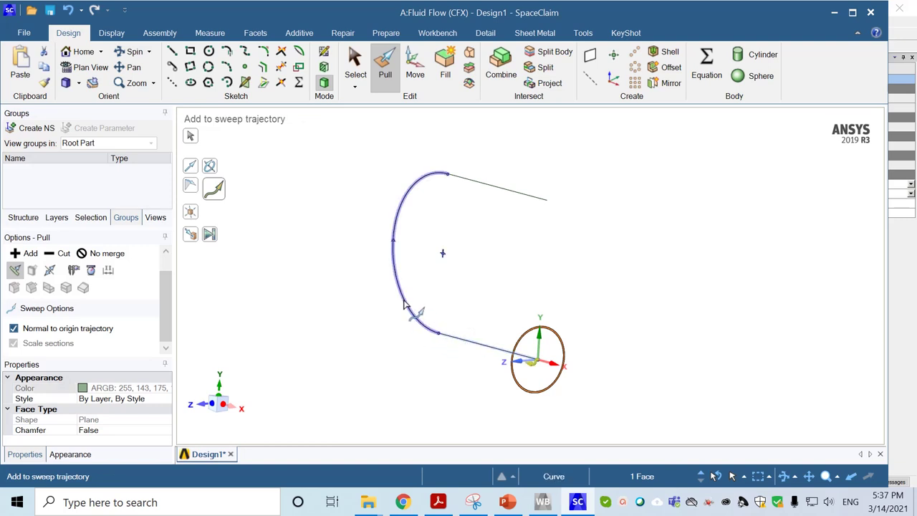
left_click(511, 191)
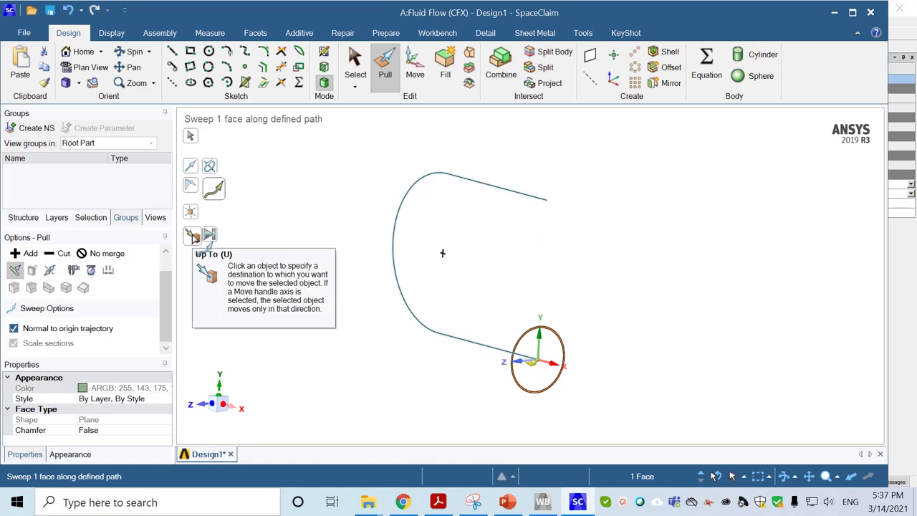
left_click(192, 237)
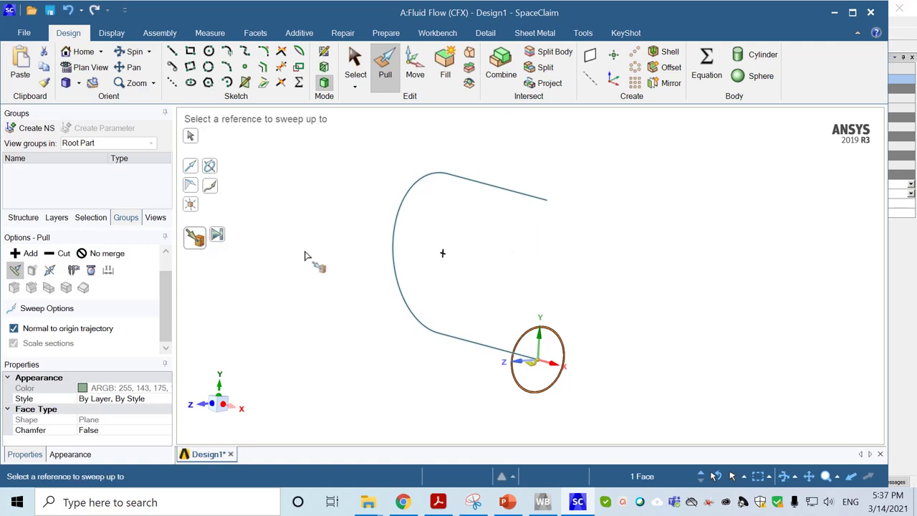
left_click(547, 204)
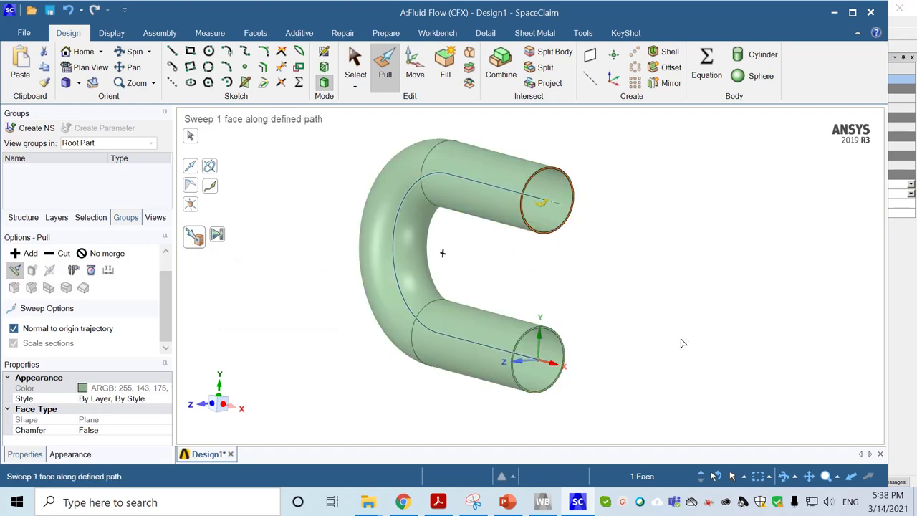
- Show the structure tree and start a Volume Extract with the annular end faces of both pipe openings as enclosing faces
left_click(16, 219)
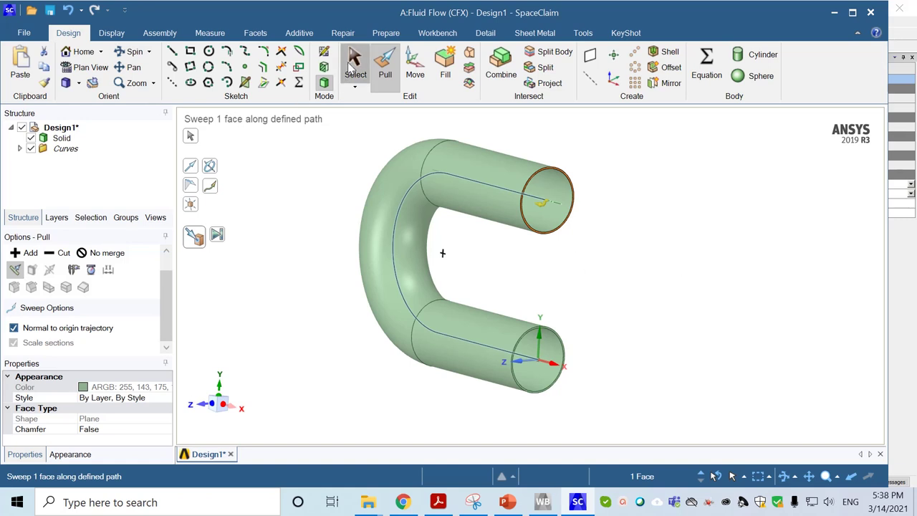
left_click(352, 66)
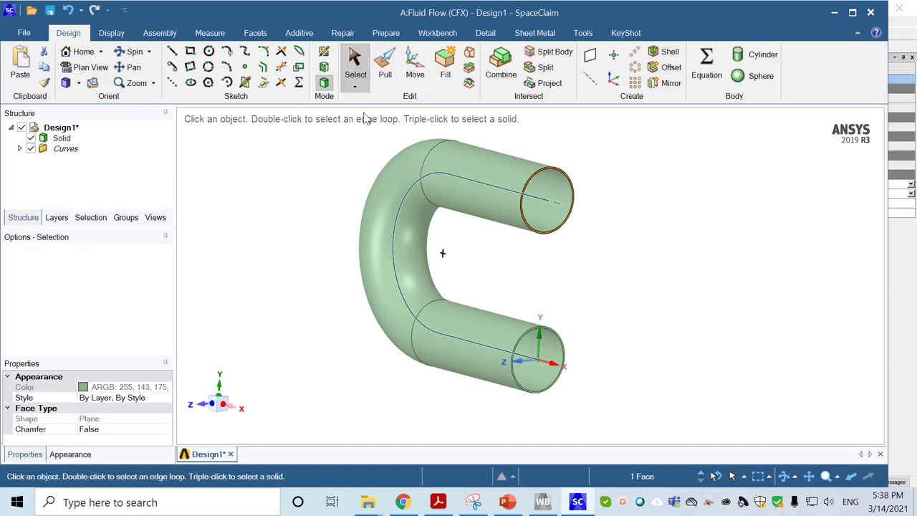
left_click(386, 34)
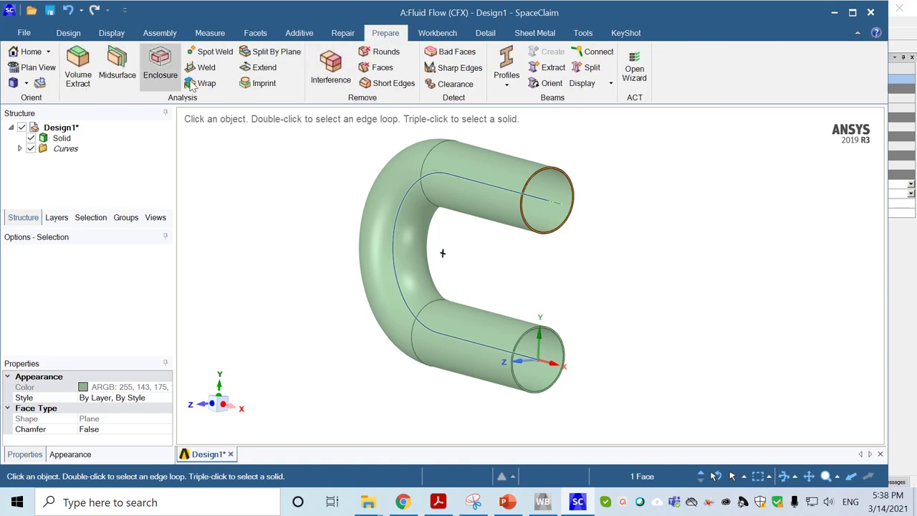
left_click(78, 69)
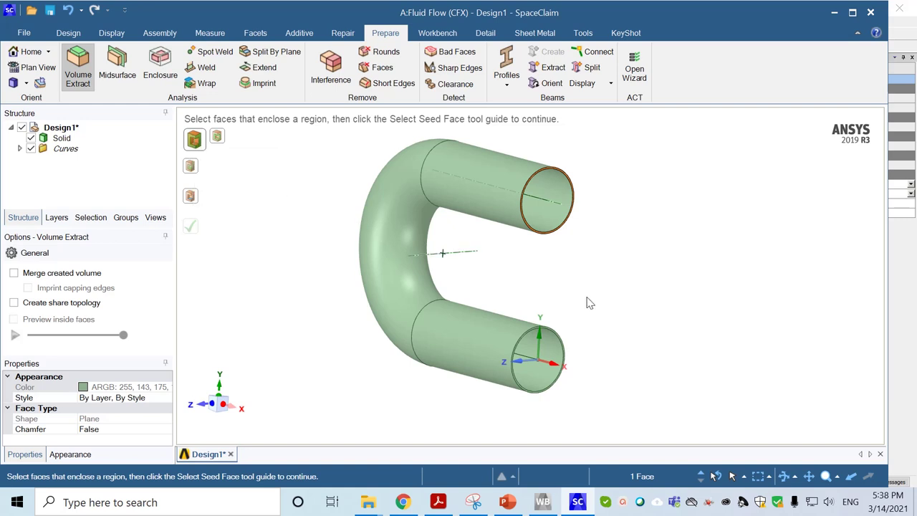
middle_click_drag(592, 276, 552, 270)
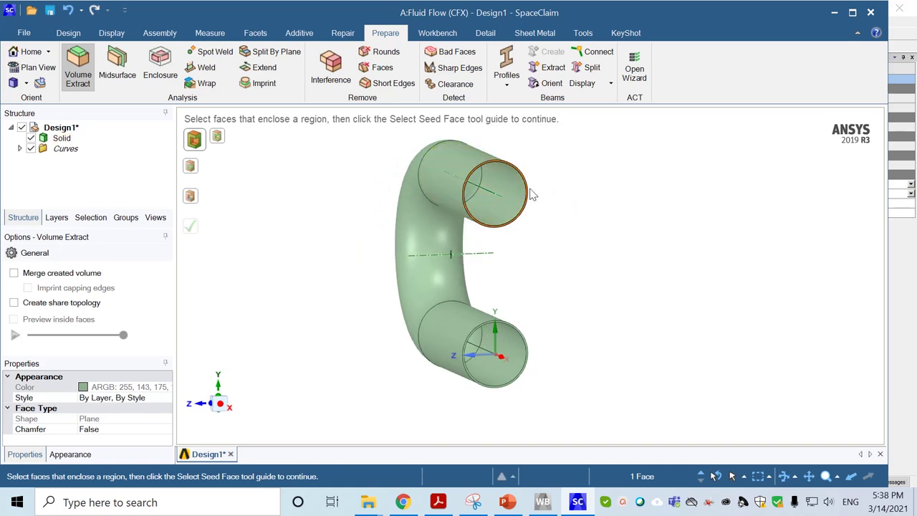
left_click(519, 382, "ctrl")
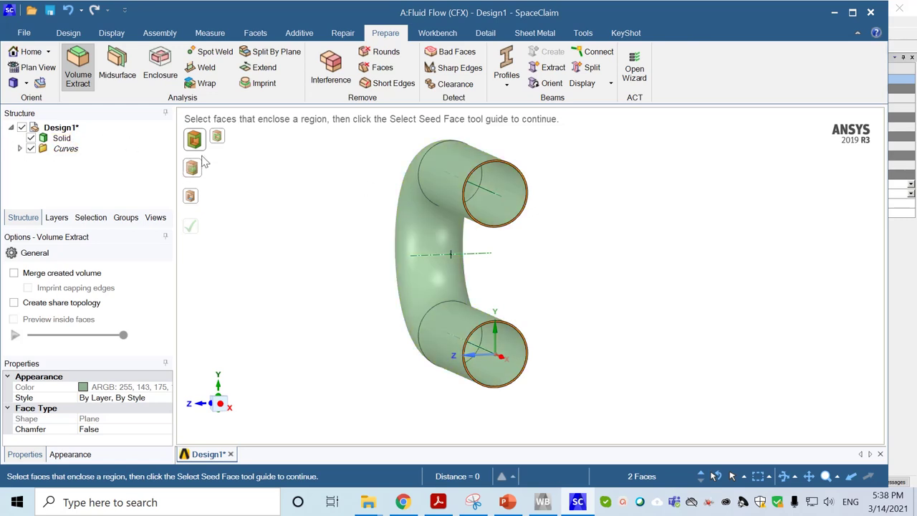
- Choose the inner wall faces of the pipe as seed faces and complete the Volume Extract
left_click(194, 201)
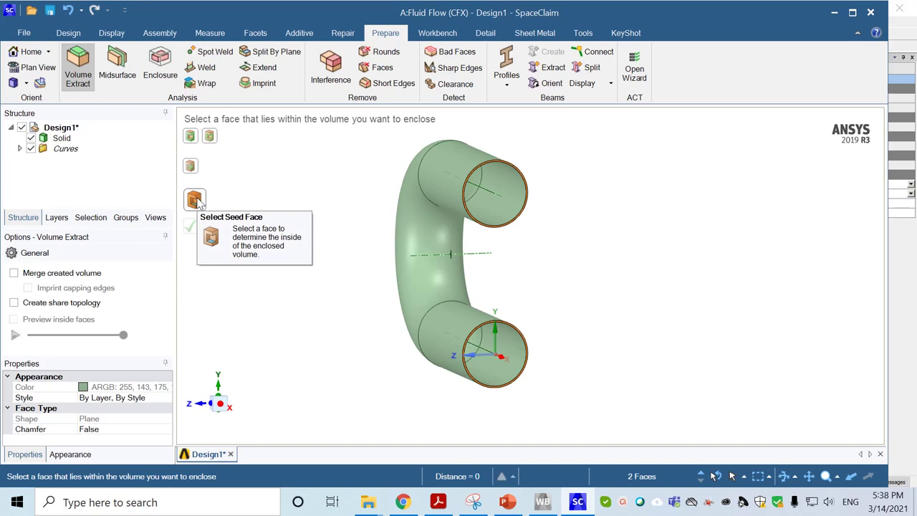
left_click(504, 195)
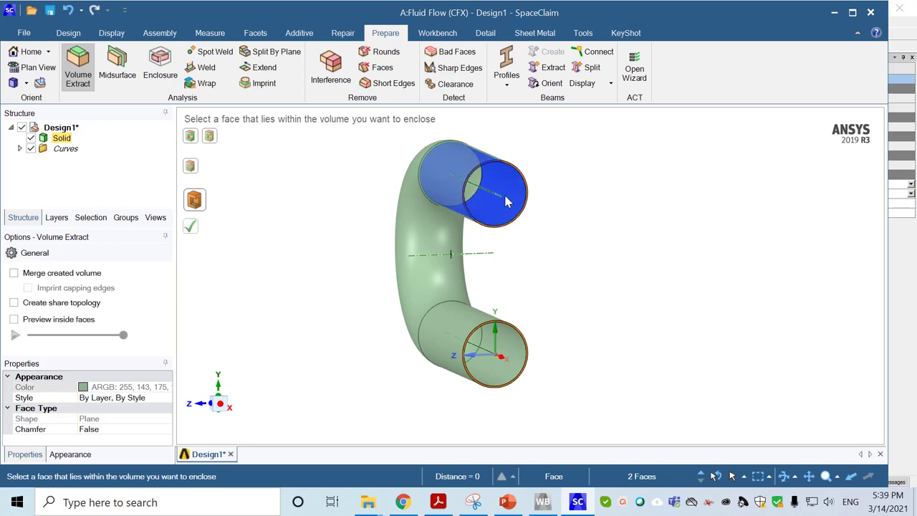
left_click(511, 347)
middle_click_drag(349, 398, 323, 380)
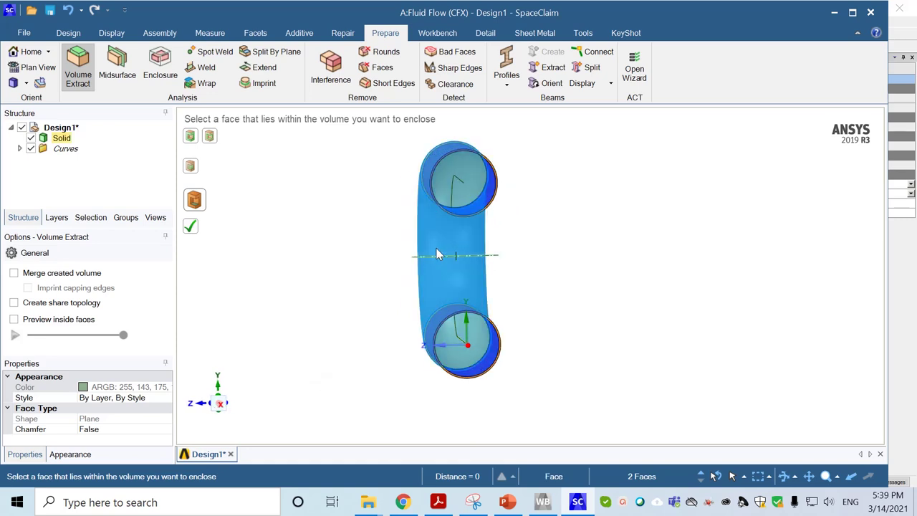
left_click(480, 343)
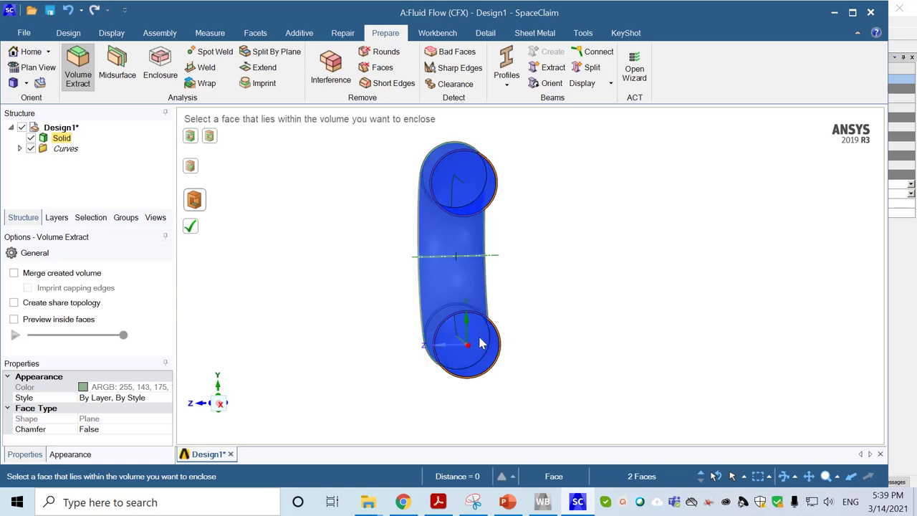
middle_click_drag(298, 324, 351, 312)
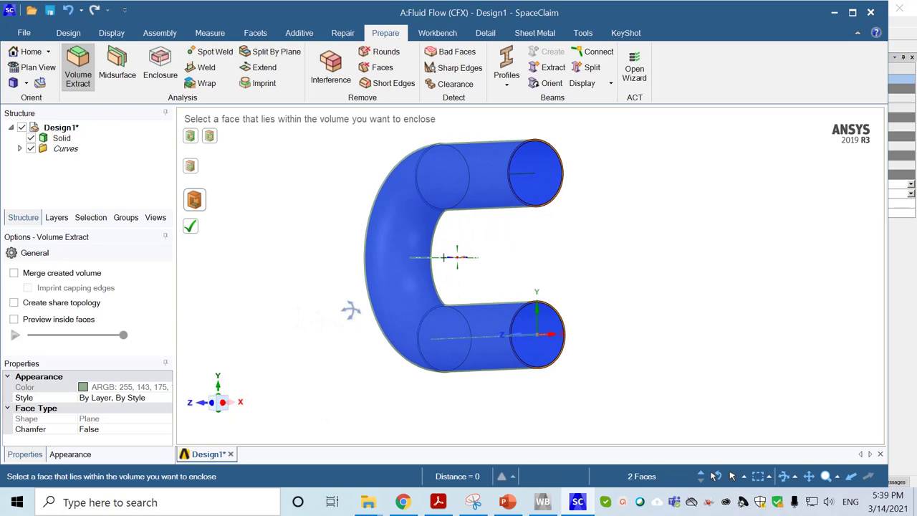
left_click(194, 233)
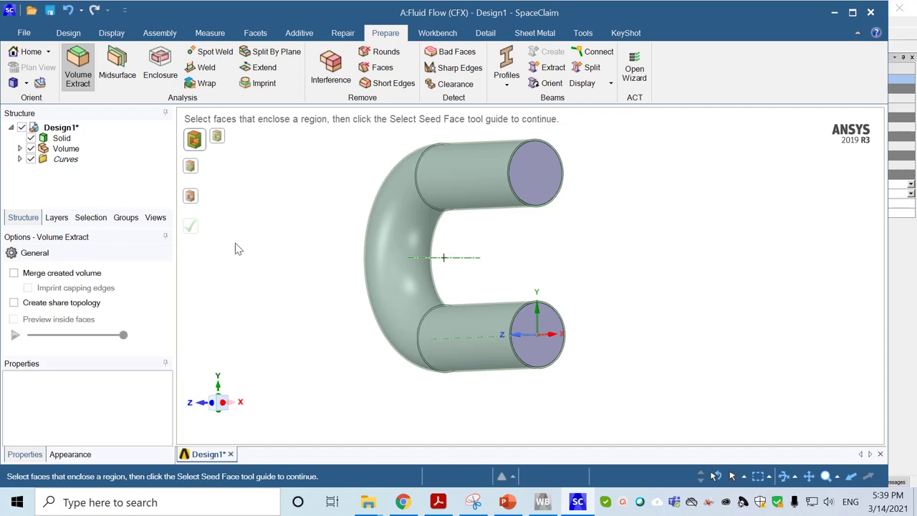
- Suppress the pipe solid for physics, hide the solid and the curves, and dismiss the visibility tip
right_click(63, 143)
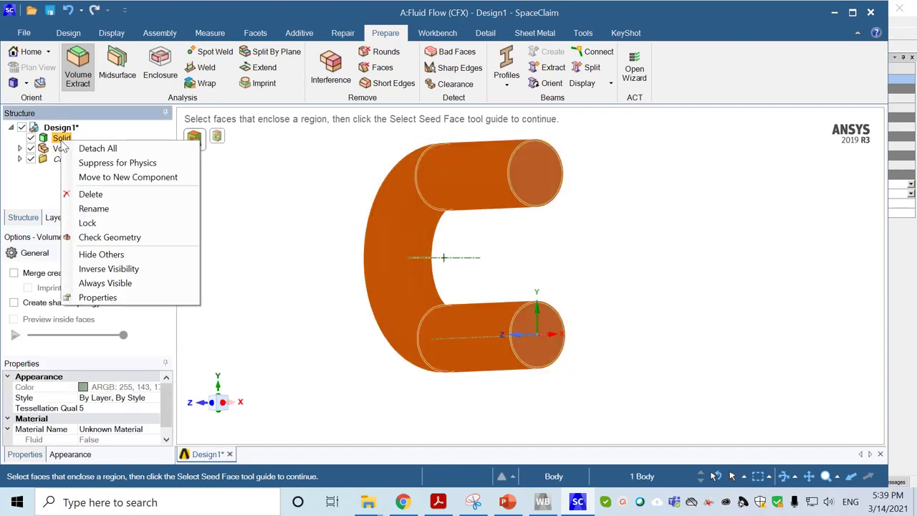
left_click(104, 163)
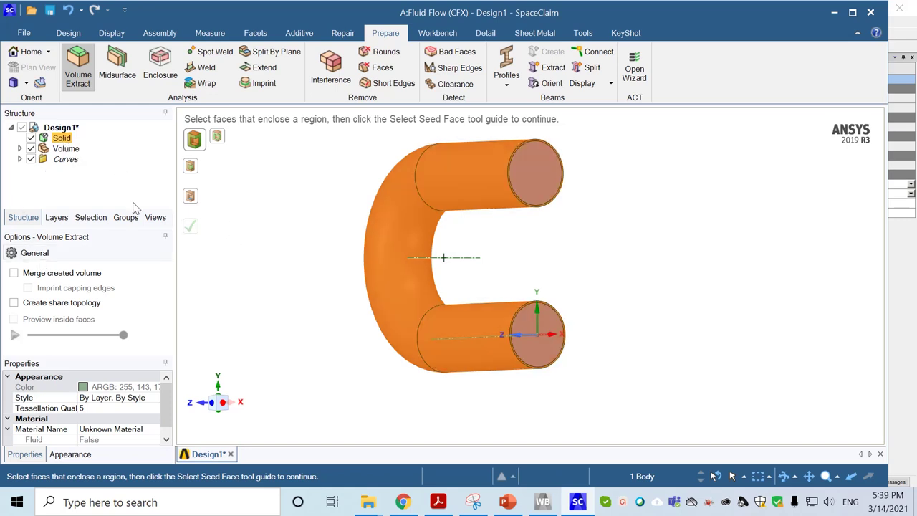
left_click(58, 161)
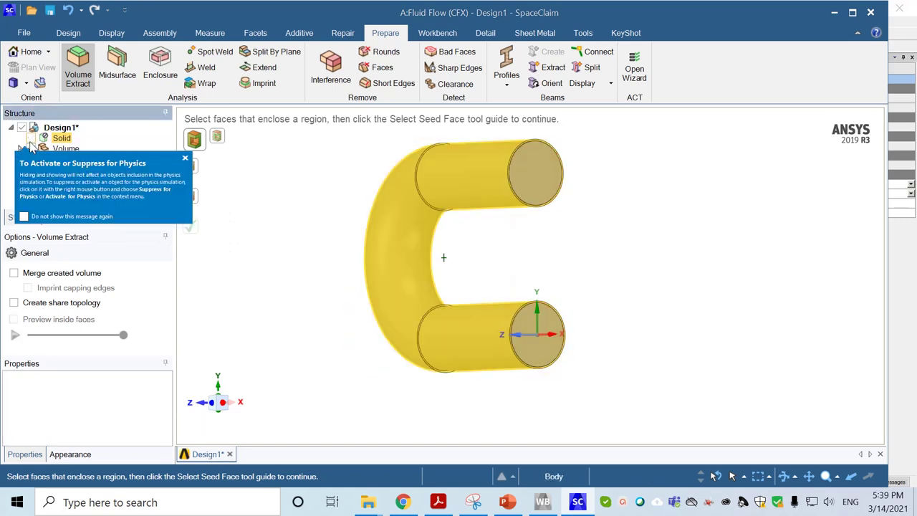
left_click(185, 161)
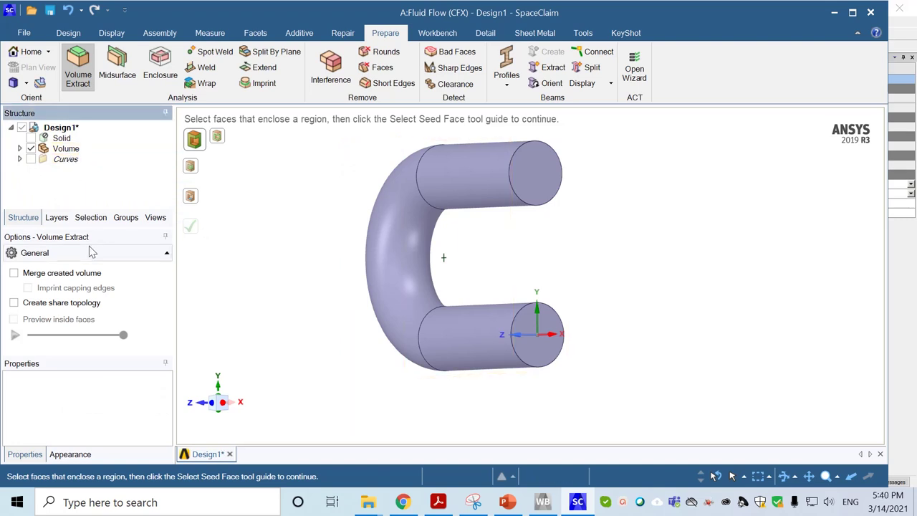
- Create a named selection called inlet from the end face of the fluid volume's upper leg
left_click(128, 219)
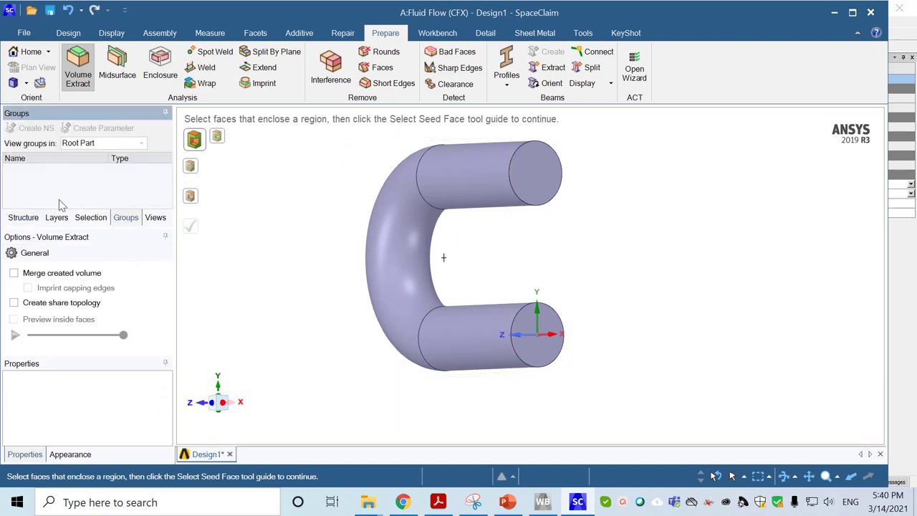
left_click(545, 188)
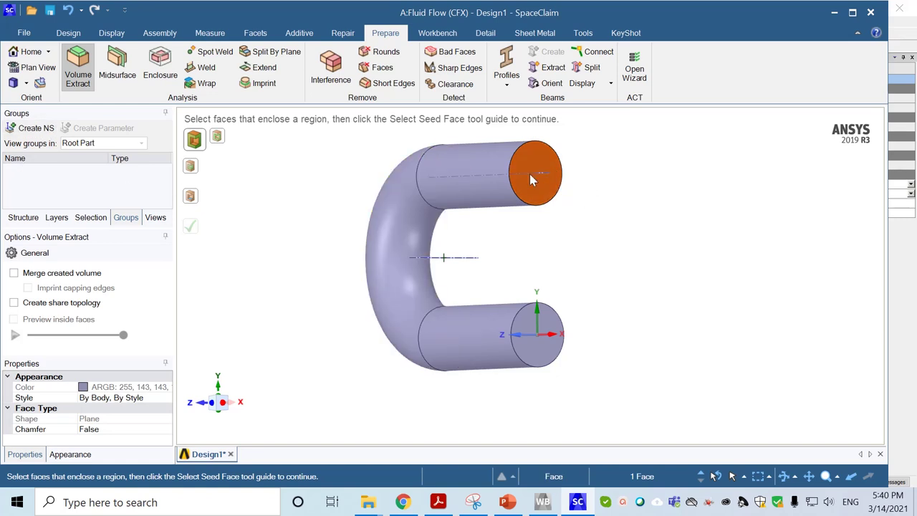
left_click(36, 128)
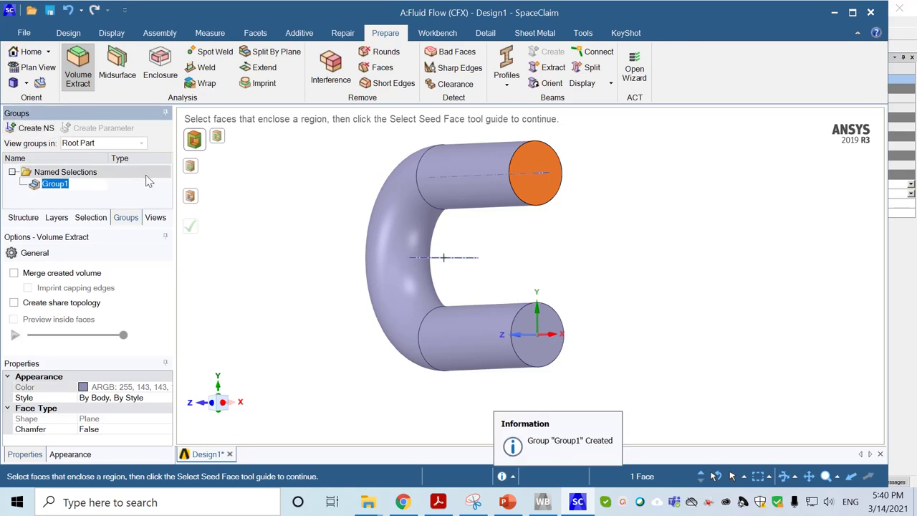
type("inlet")
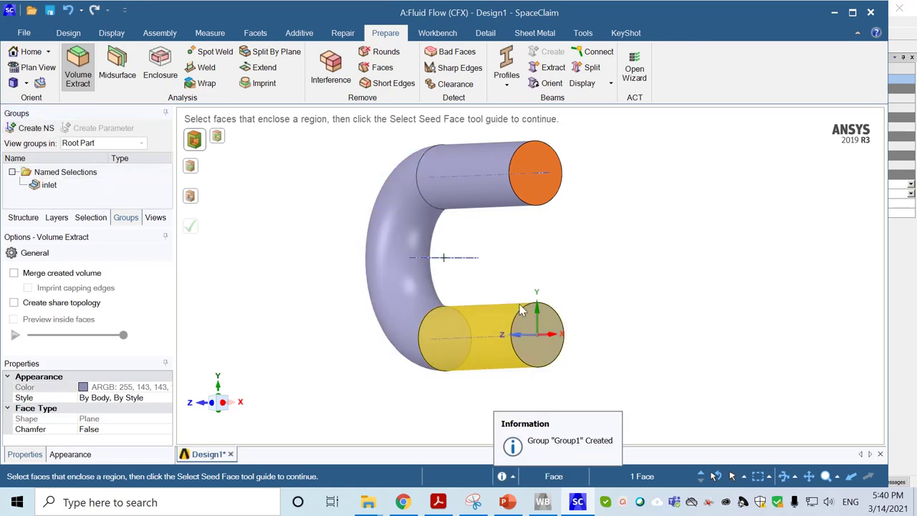
key("Escape")
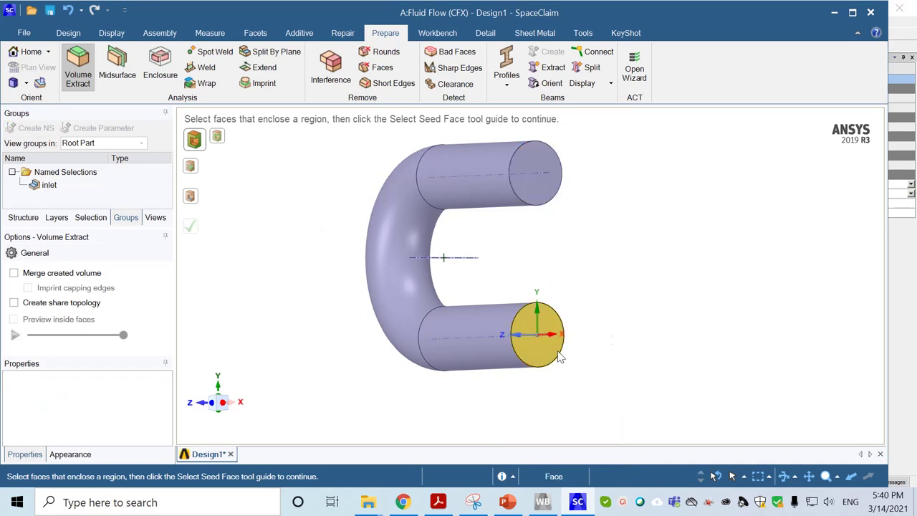
- Create a named selection called outlet from the end face of the lower leg at the origin
left_click(541, 353)
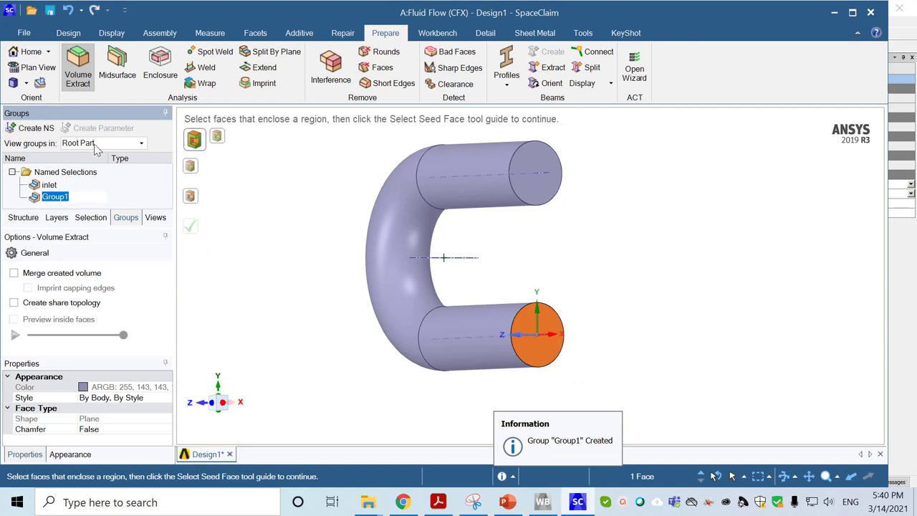
type("outlet")
key("Return")
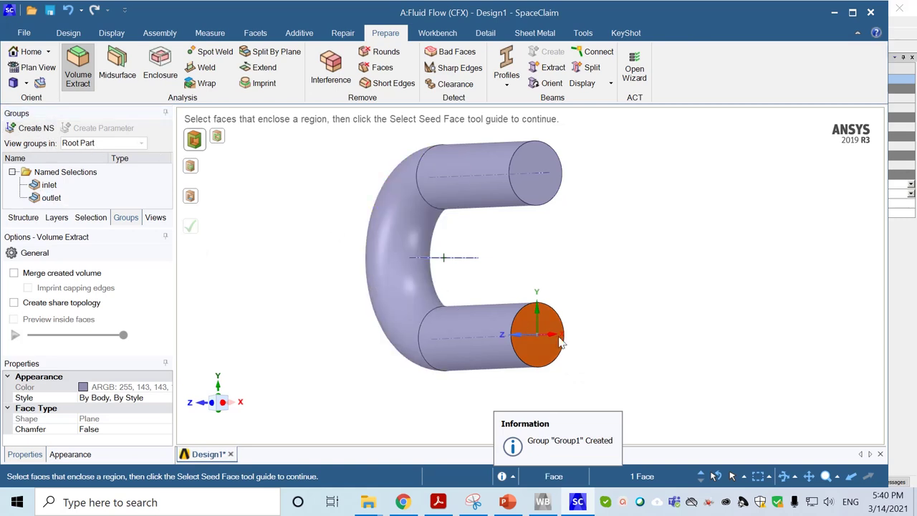
left_click(563, 343)
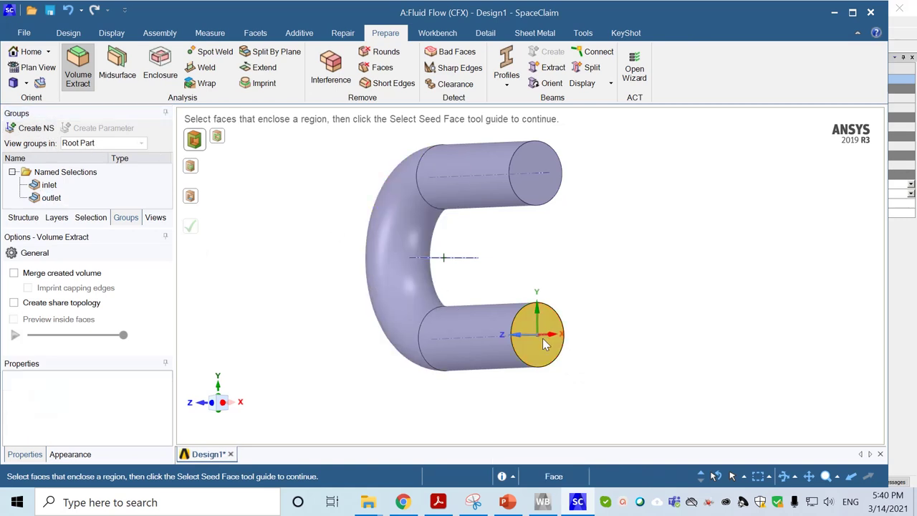
- Create a named selection called wall from the outer faces of the upper leg, bend and lower leg
left_click(463, 184)
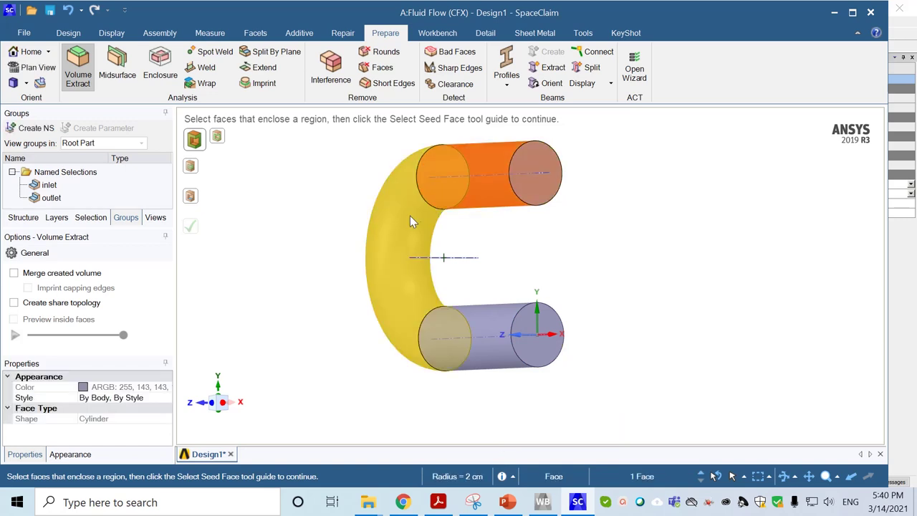
left_click(390, 257, "ctrl")
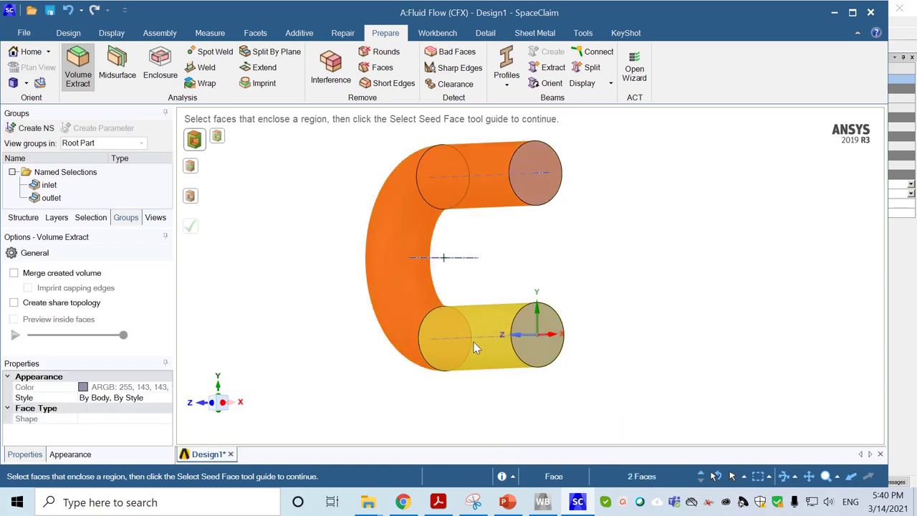
left_click(470, 351, "ctrl")
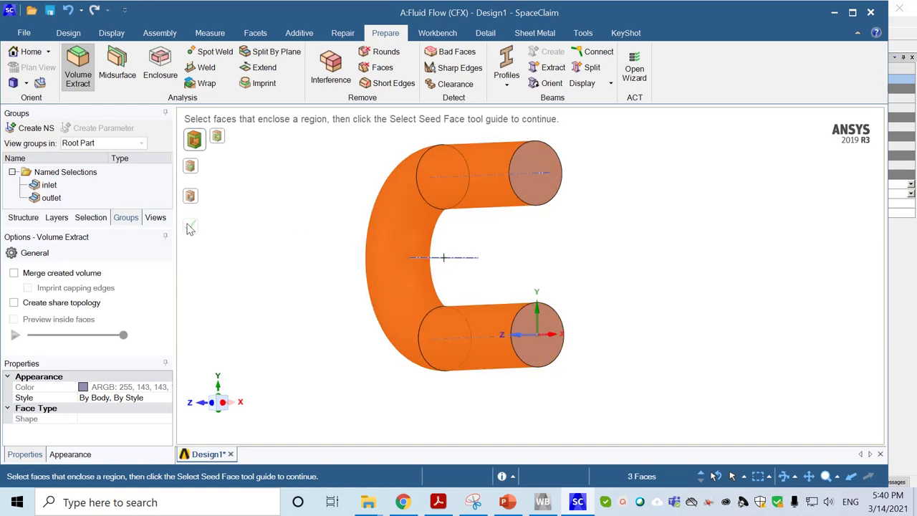
left_click(32, 128)
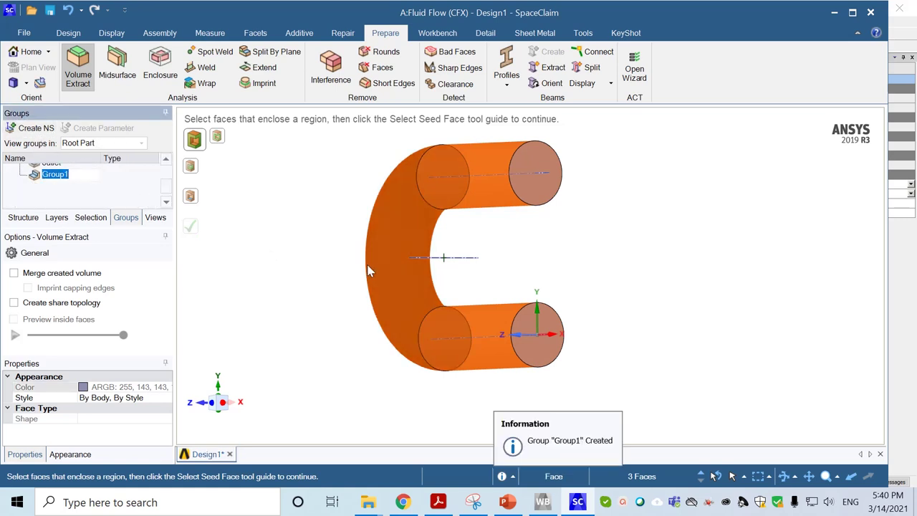
type("wall")
key("Return")
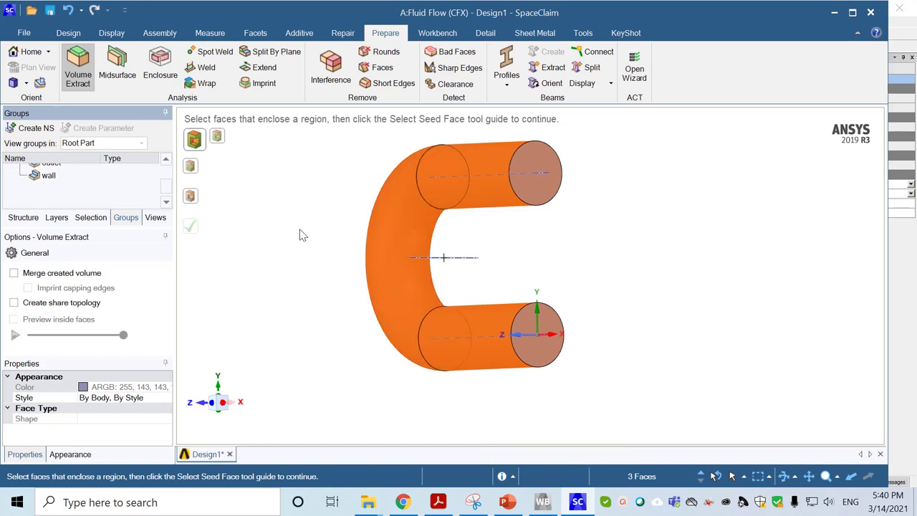
left_click_drag(166, 188, 167, 168)
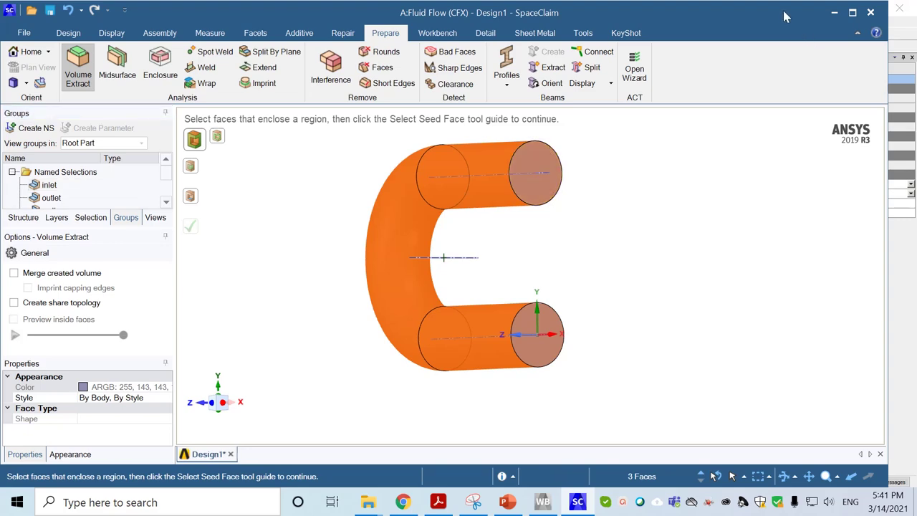
- Close SpaceClaim and open the Mesh cell of the Fluid Flow (CFX) system from Workbench
left_click_drag(786, 15, 785, 46)
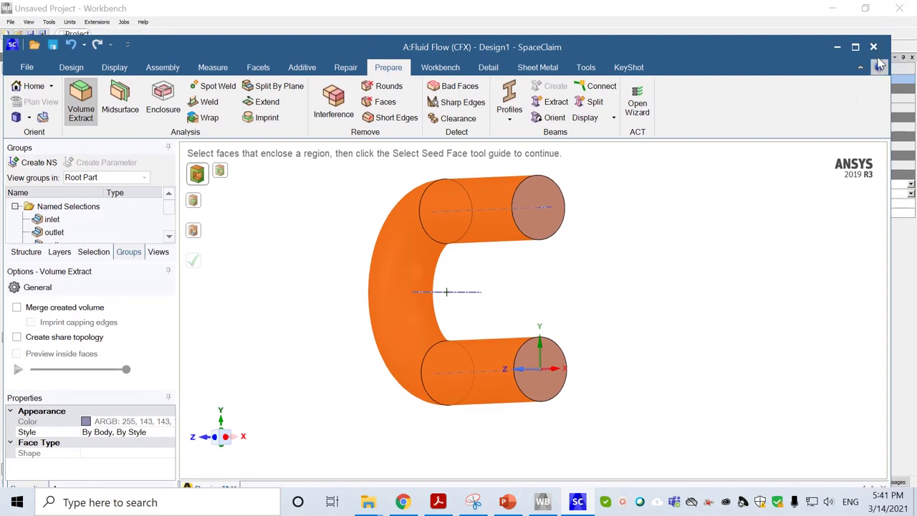
left_click_drag(592, 54, 570, 20)
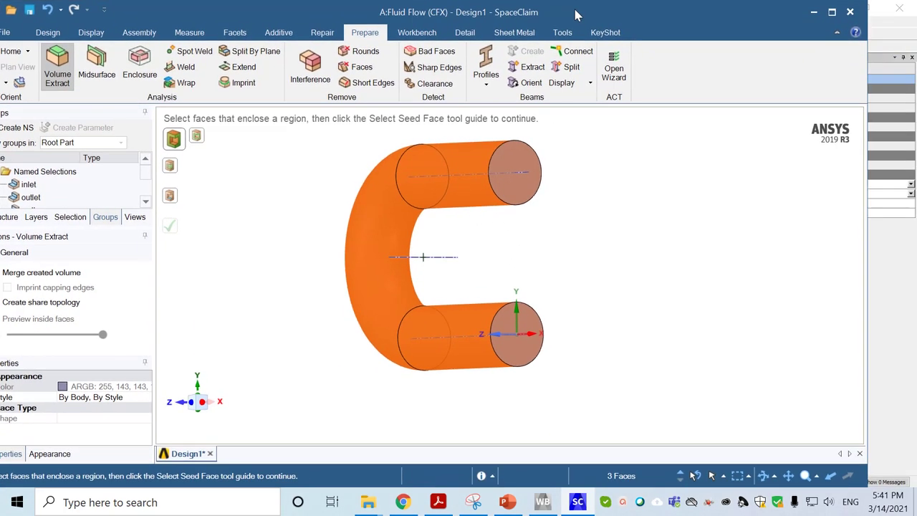
left_click(851, 13)
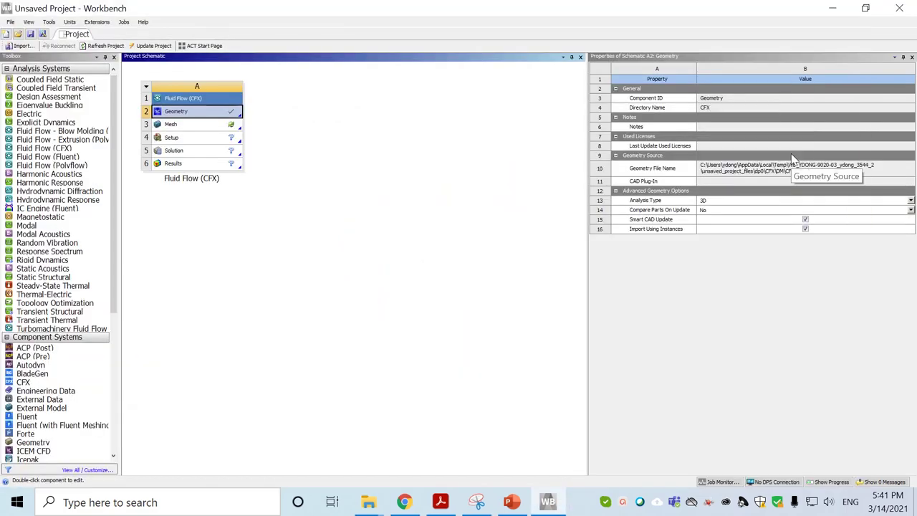
left_click(175, 126)
double_click(177, 126)
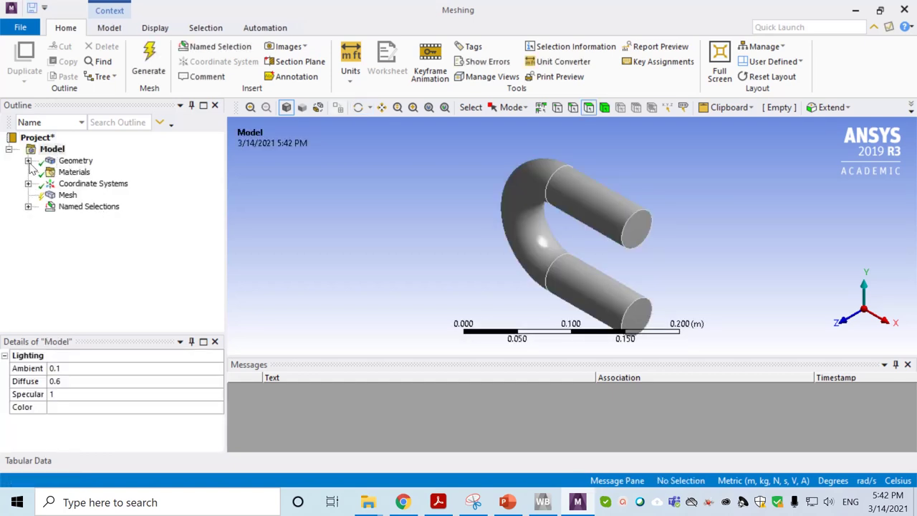
- Set the Fluid/Solid material property of the Volume body under Geometry to Fluid
left_click(28, 161)
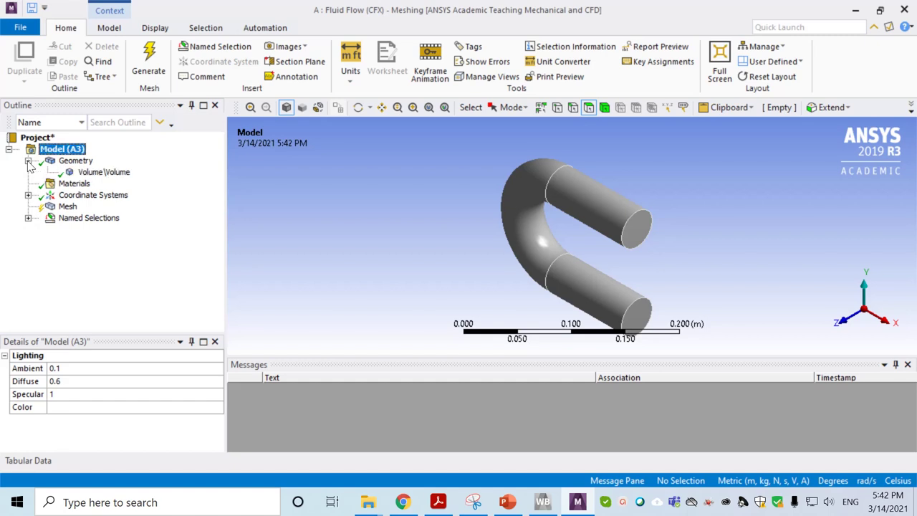
left_click(104, 173)
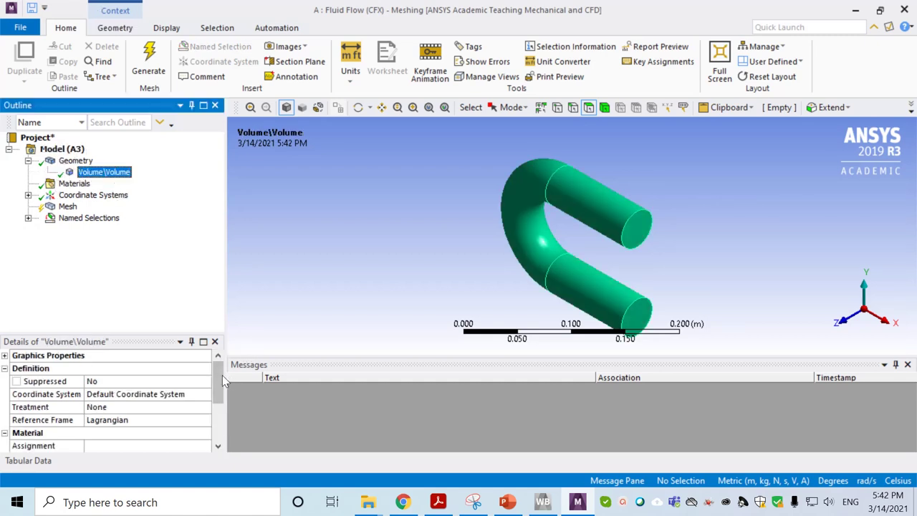
mouse_move(219, 383)
left_mouse_down()
mouse_move(221, 412)
mouse_move(219, 399)
left_mouse_up()
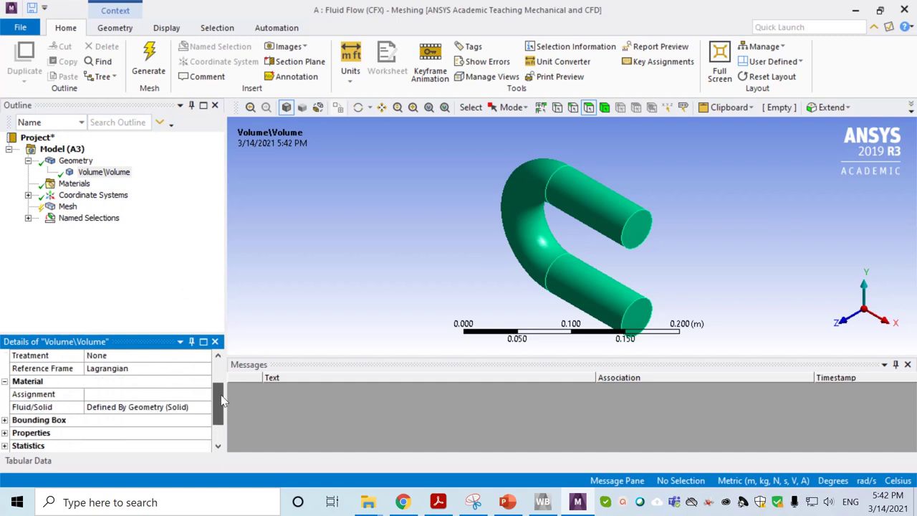
left_click(144, 409)
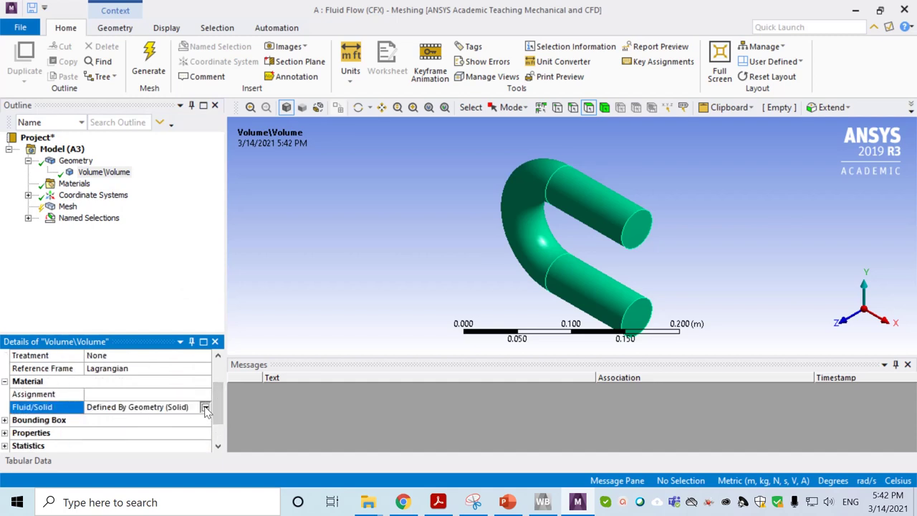
left_click(205, 406)
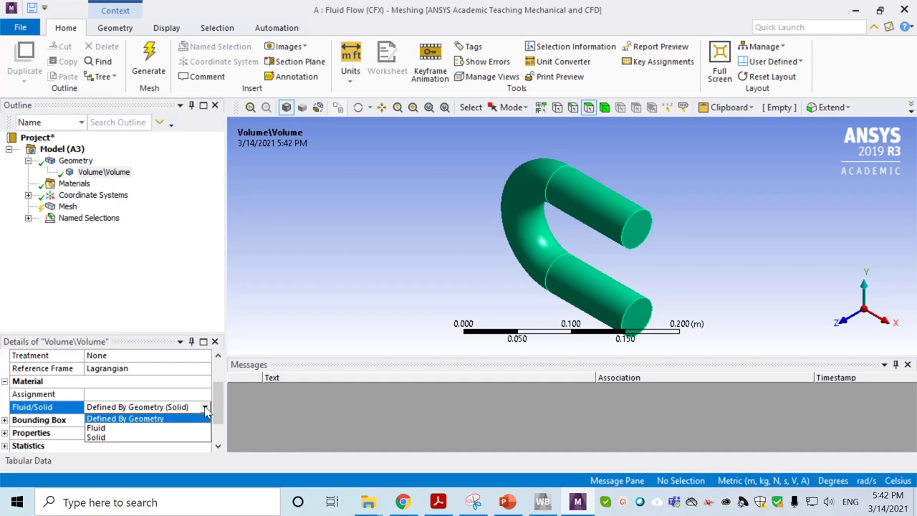
left_click(124, 428)
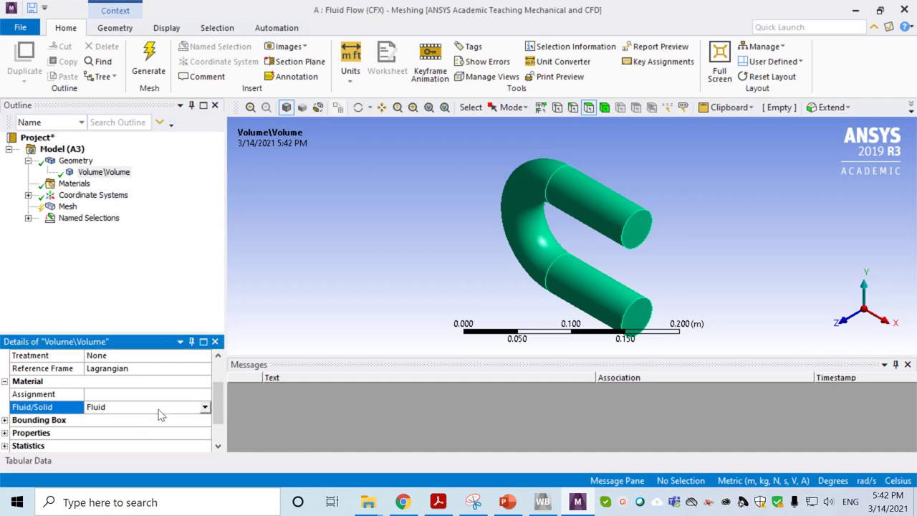
- Set the Element Order of the Mesh object to Quadratic
left_click(67, 206)
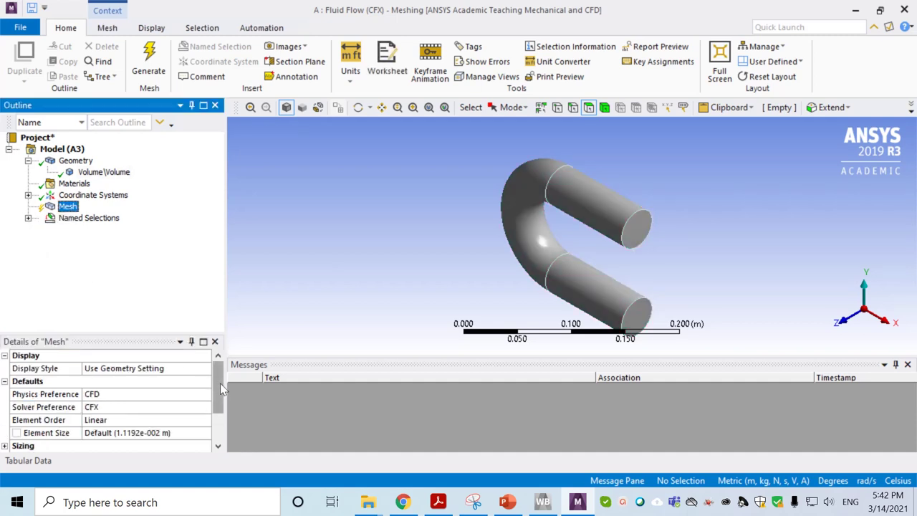
mouse_move(220, 383)
left_mouse_down()
mouse_move(223, 416)
mouse_move(222, 401)
left_mouse_up()
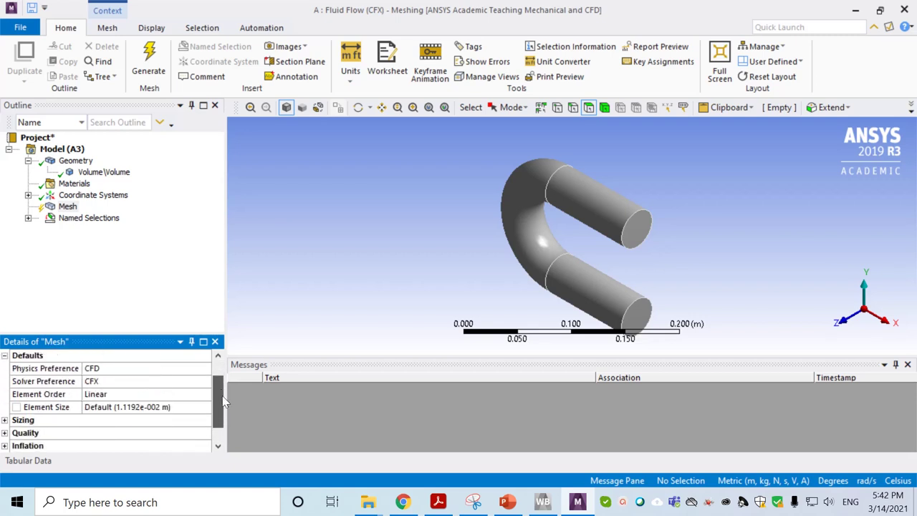
left_click(174, 394)
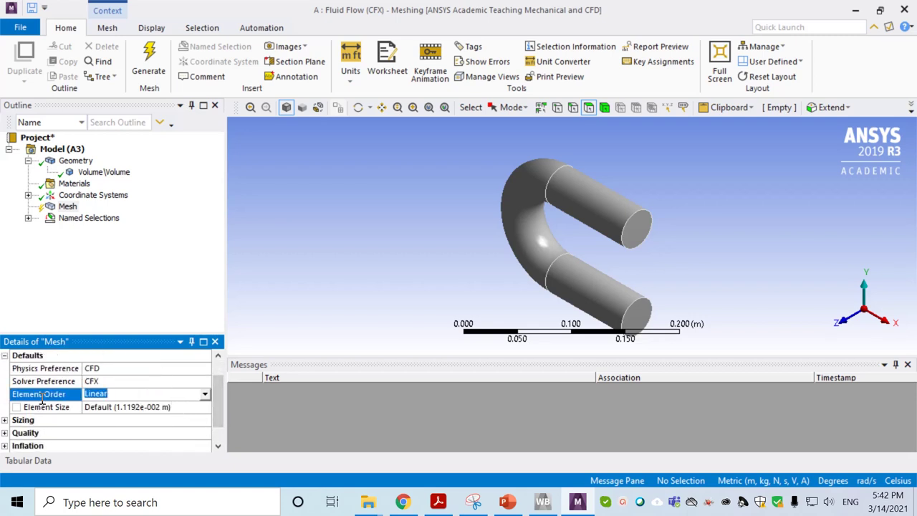
left_click(205, 394)
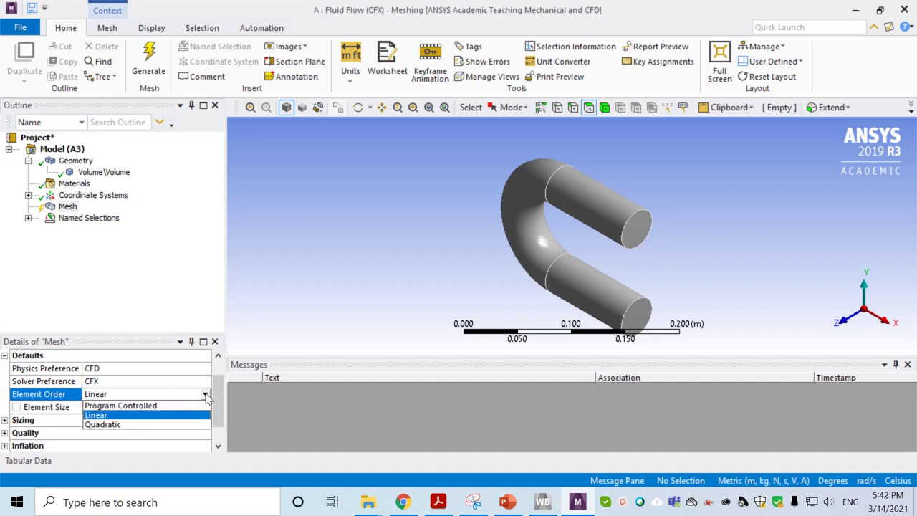
left_click(138, 425)
- Set the global mesh Element Size to 0.005 m
scroll(215, 412, "down", 3)
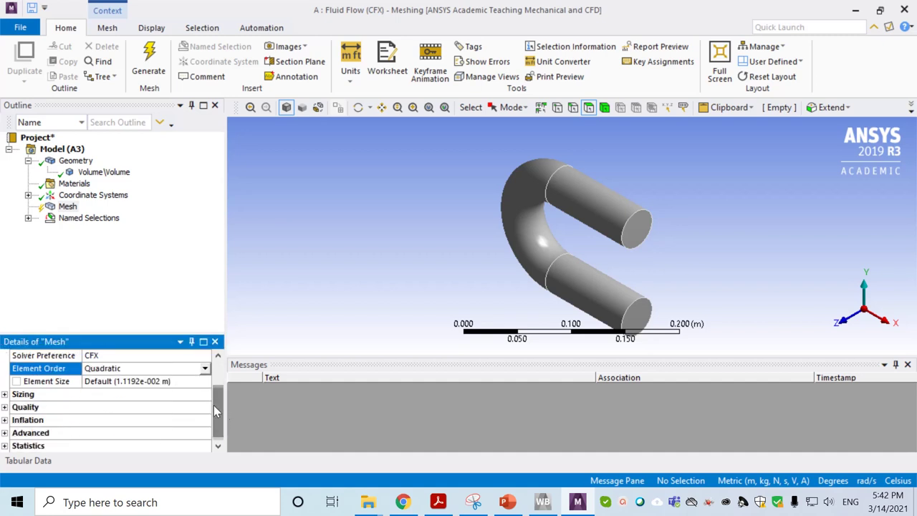
left_click(139, 382)
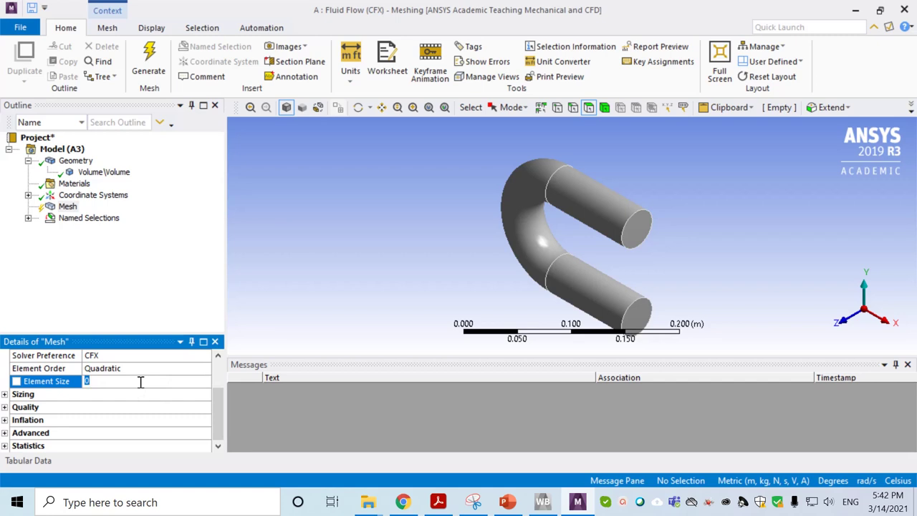
type("0.000")
key("BackSpace")
type("5")
key("Return")
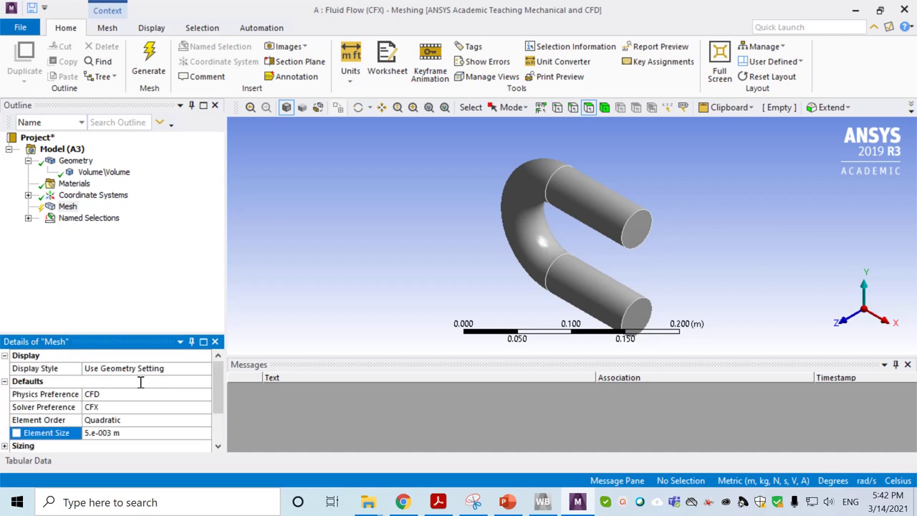
- Generate the mesh on the U-bend fluid volume and inspect it from the side
left_click_drag(214, 399, 218, 380)
right_click(68, 207)
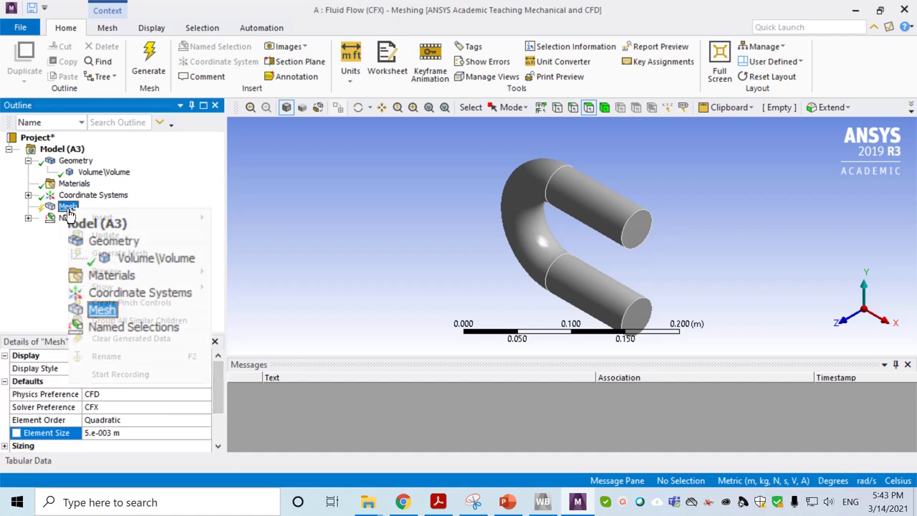
left_click(107, 254)
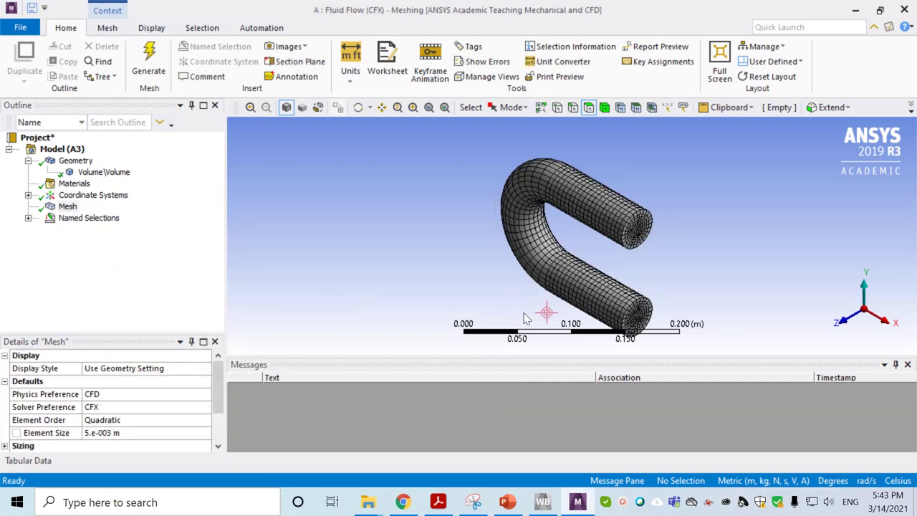
middle_click_drag(538, 314, 604, 290)
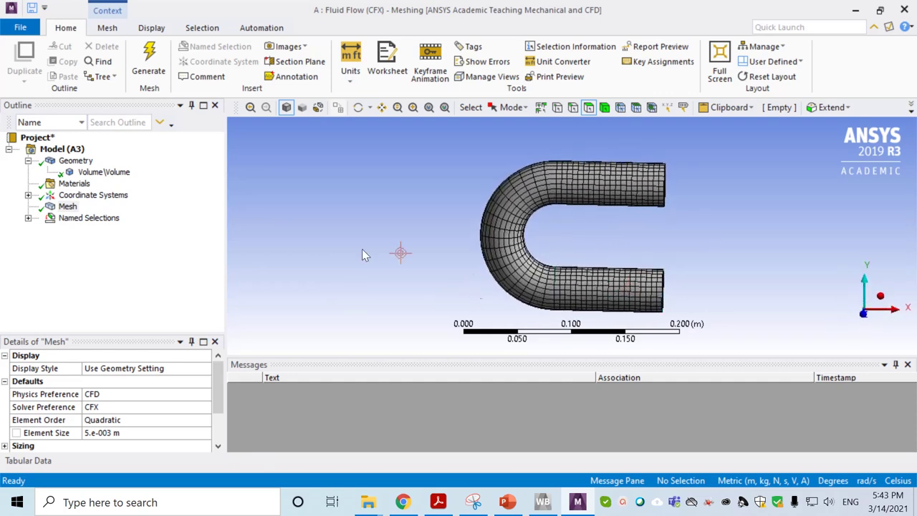
- Close the Meshing application and update the Mesh cell of the Fluid Flow (CFX) system in Workbench
left_click(904, 12)
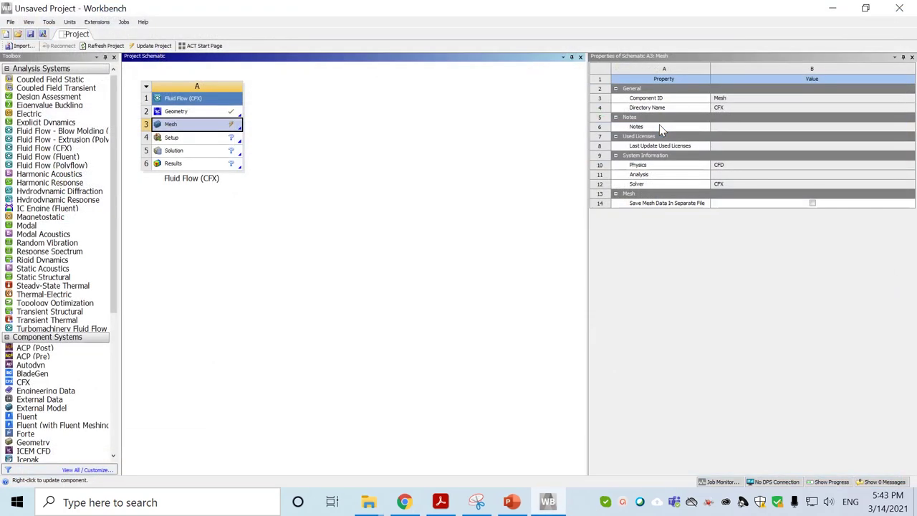
right_click(226, 127)
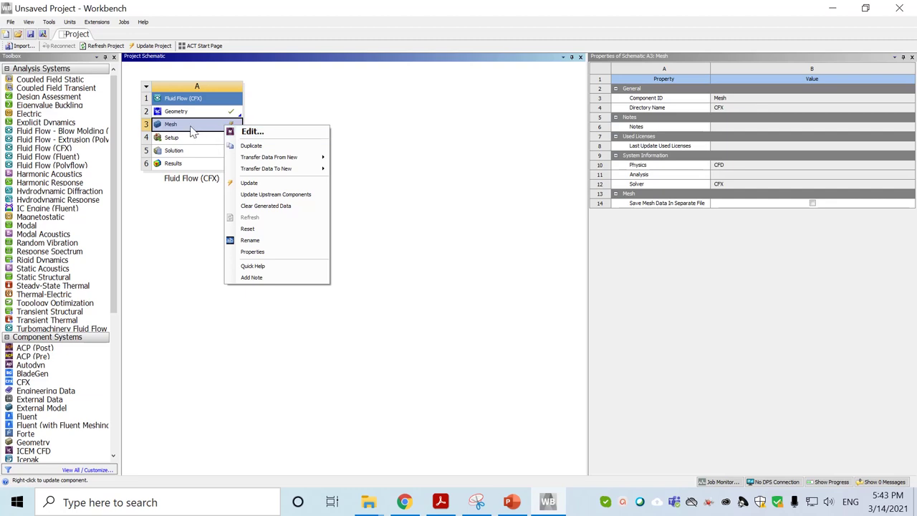
left_click(249, 184)
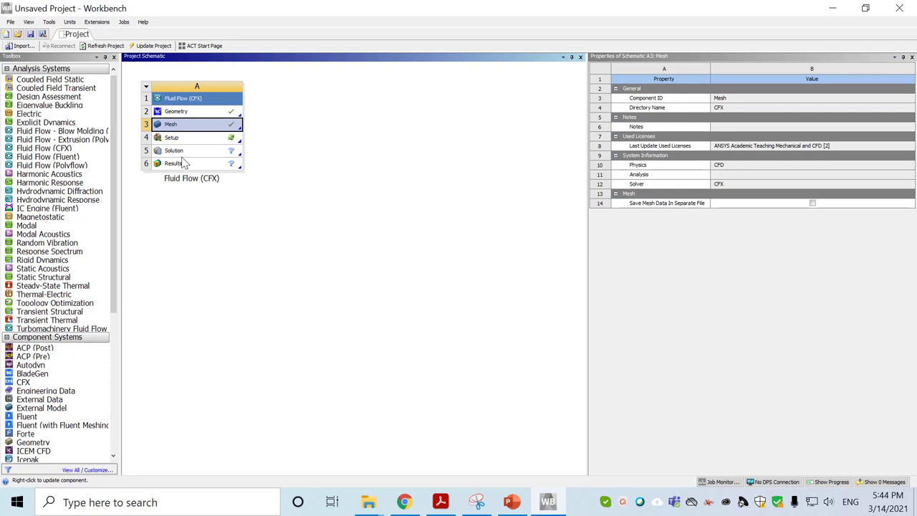
- Open the Setup cell in CFX-Pre and confirm Steady State as the analysis type of Flow Analysis 1
left_click(199, 140)
double_click(200, 145)
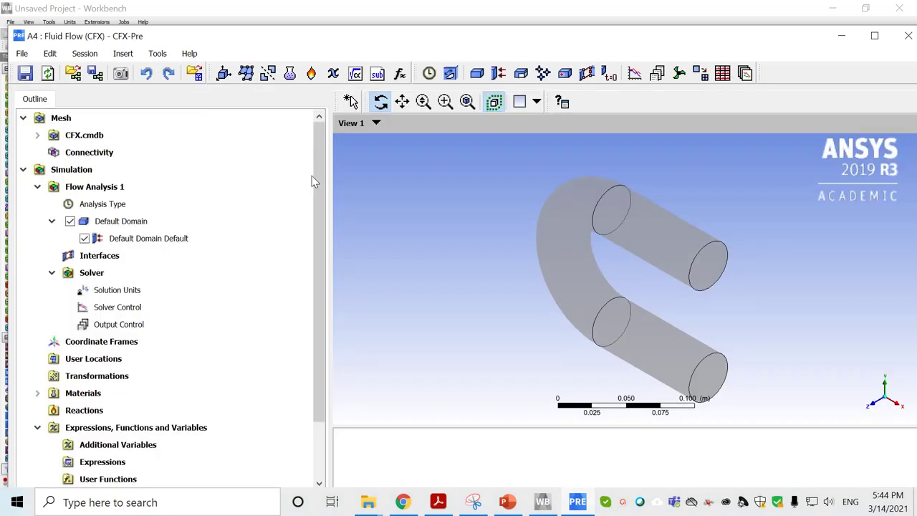
left_click(112, 205)
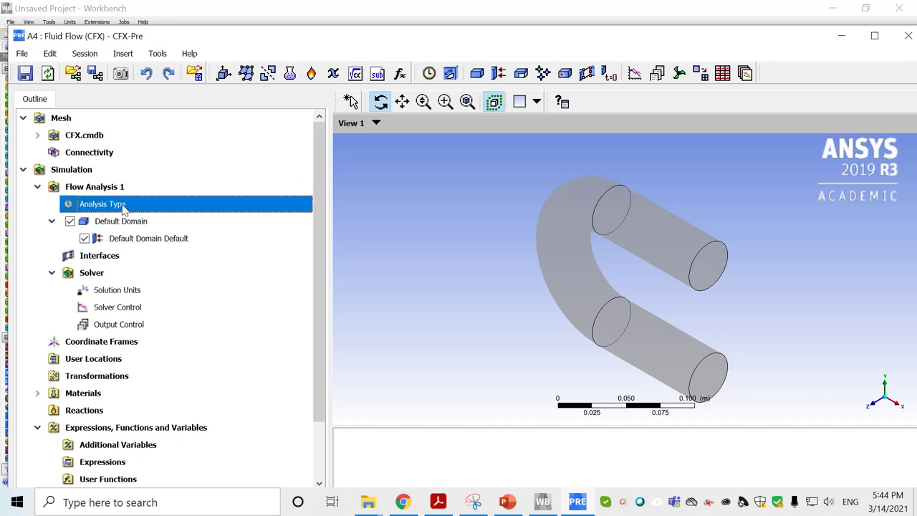
double_click(122, 204)
left_click(279, 162)
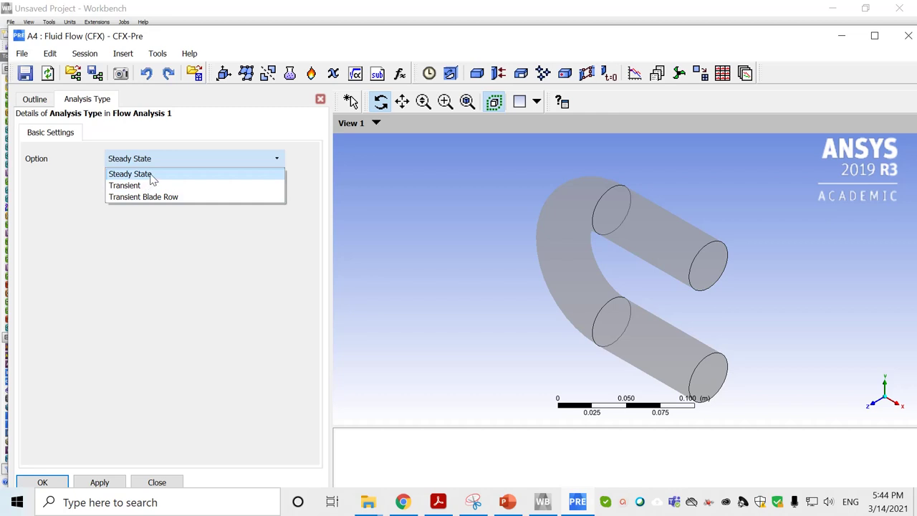
left_click(152, 176)
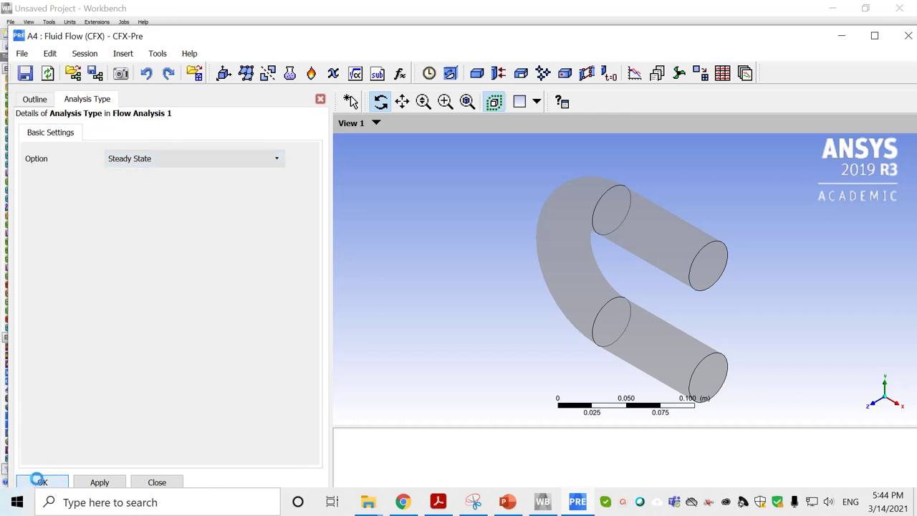
left_click(41, 482)
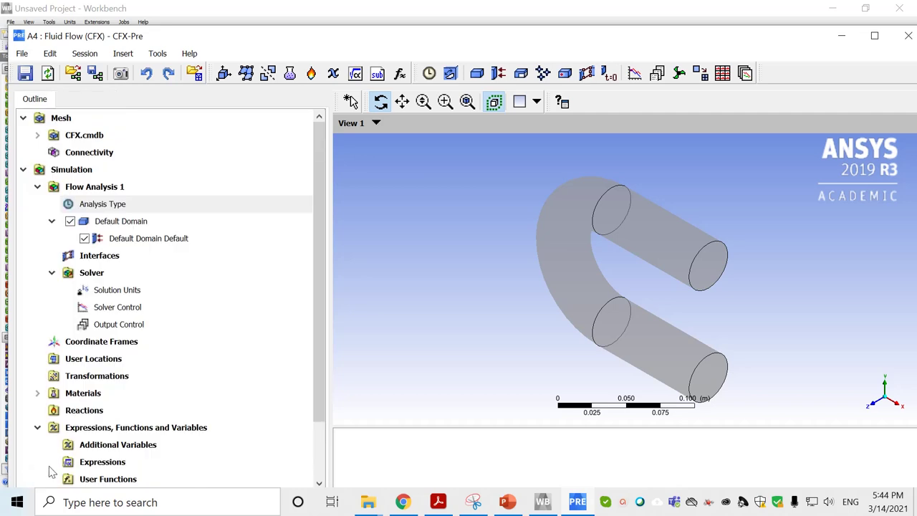
- Set the Fluid 1 material of Default Domain to Water and apply the domain settings
left_click(128, 224)
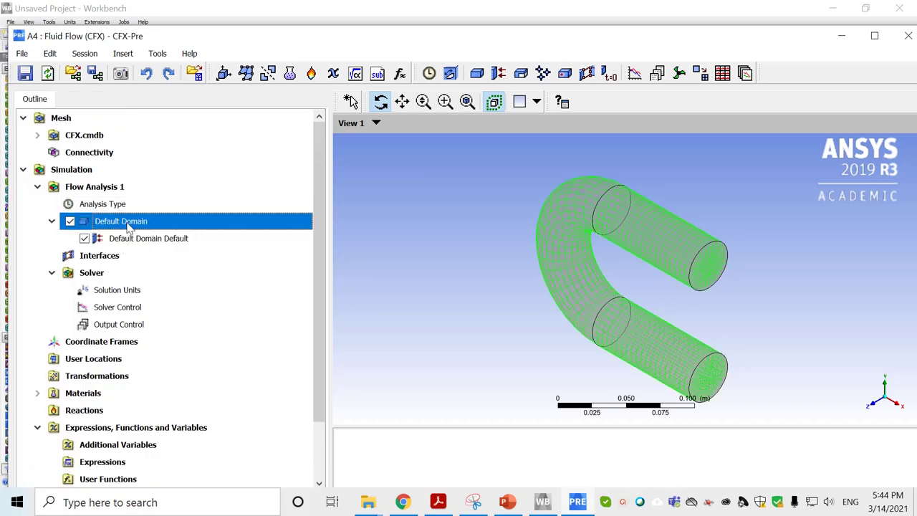
double_click(127, 225)
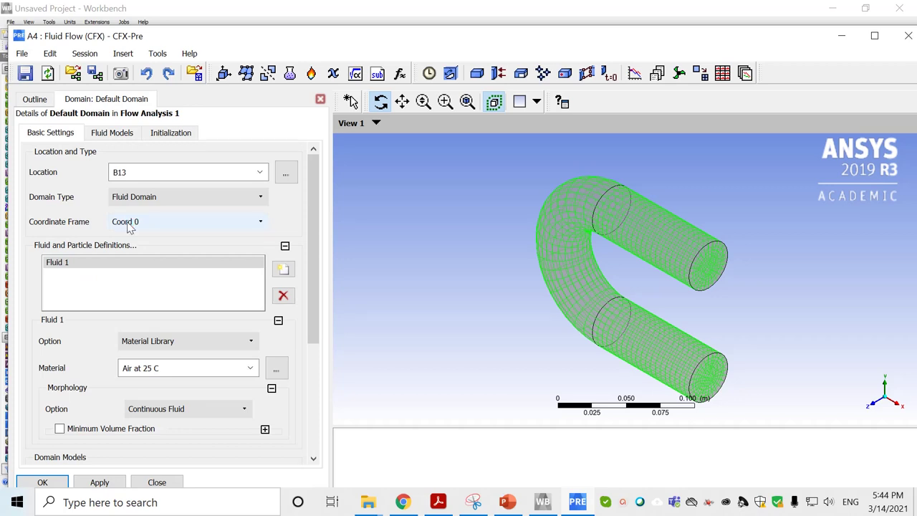
left_click(250, 368)
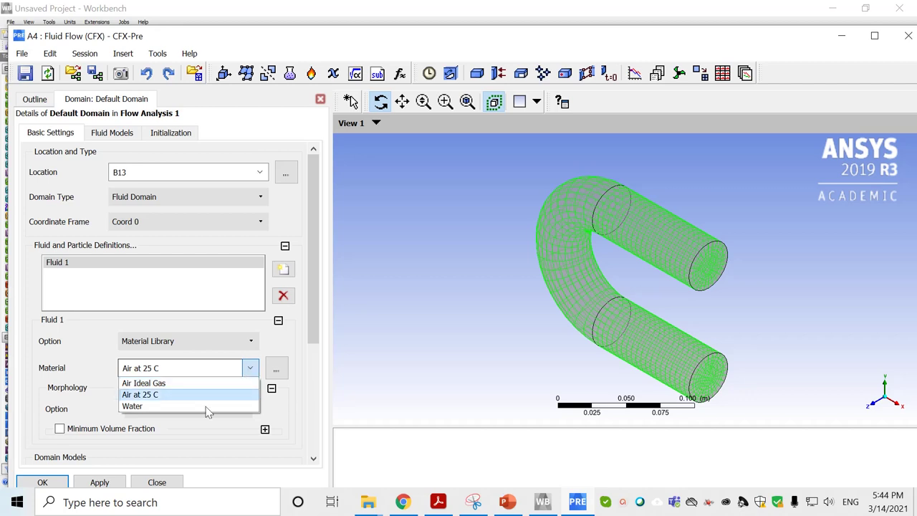
left_click(147, 406)
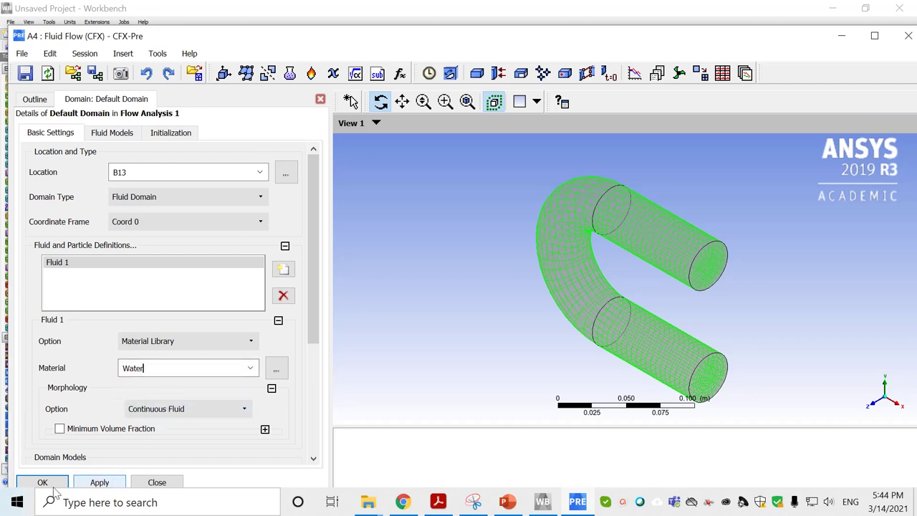
left_click_drag(313, 315, 313, 423)
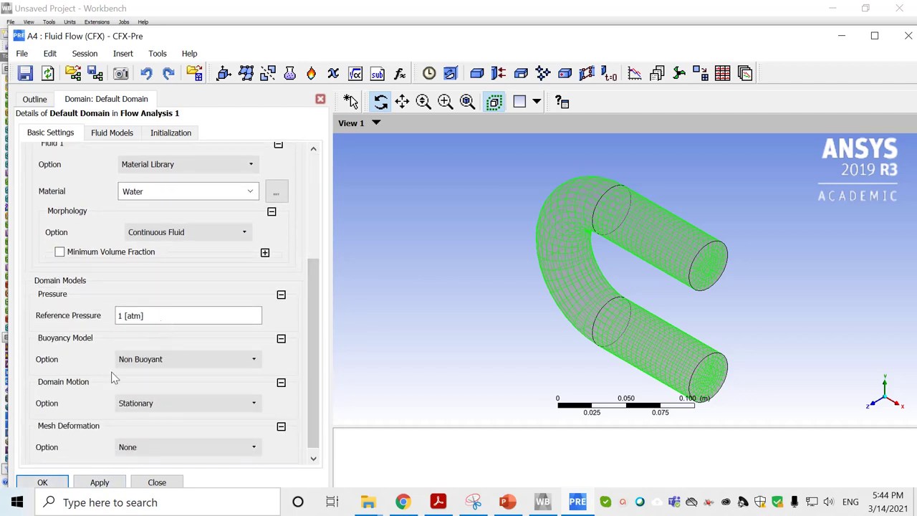
left_click(56, 484)
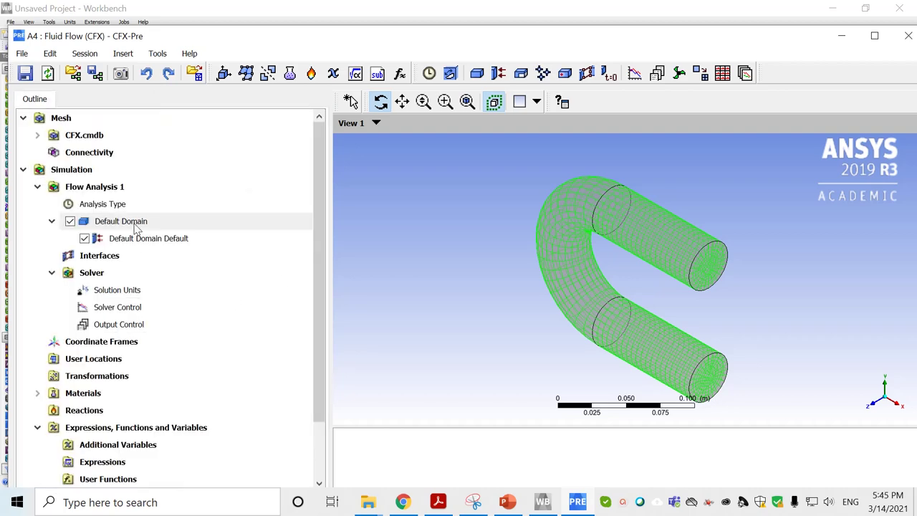
- Insert a boundary named inlet in Default Domain with Inlet as its boundary type
right_click(136, 228)
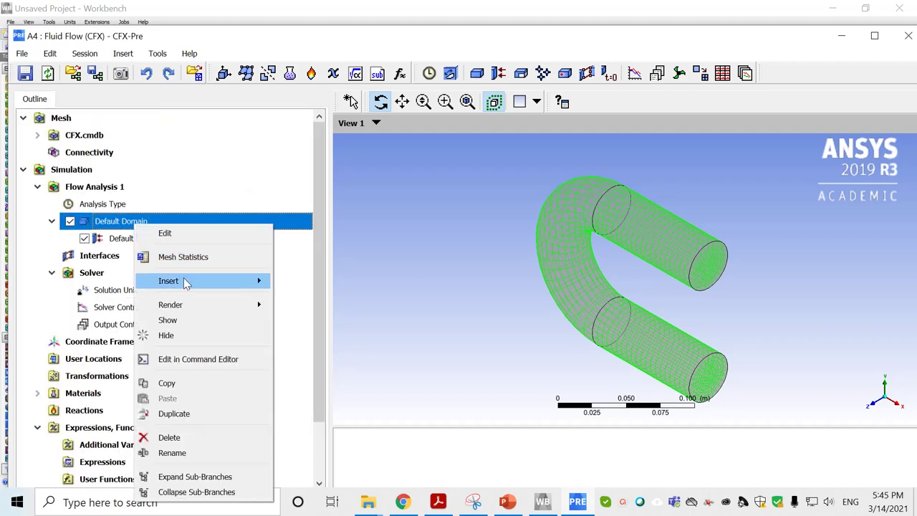
mouse_move(210, 288)
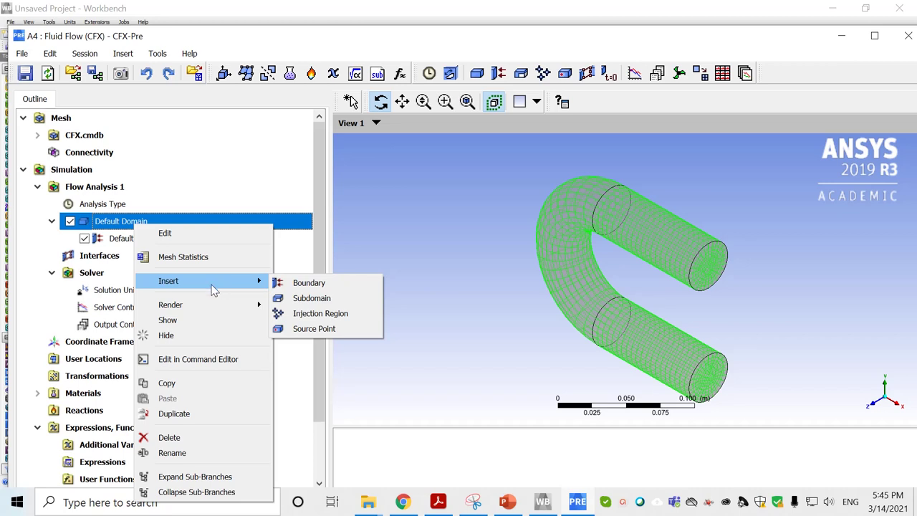
left_click(319, 284)
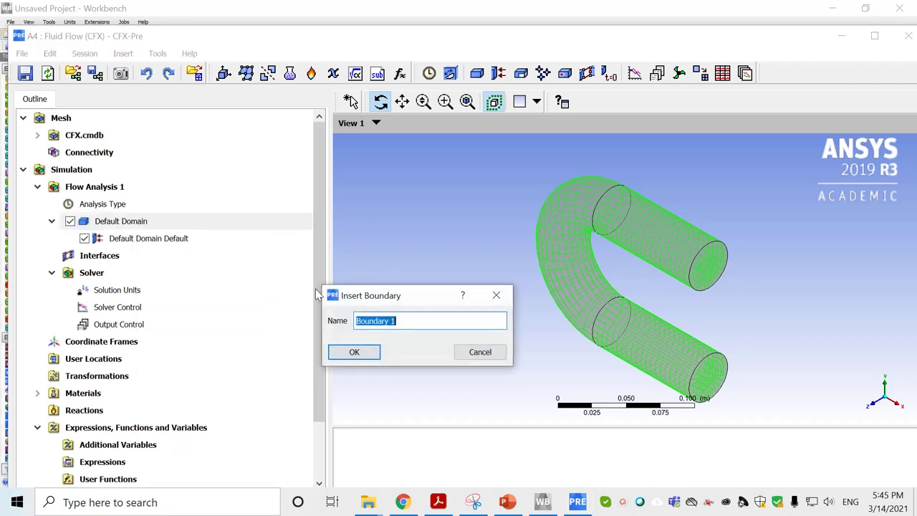
type("Inle")
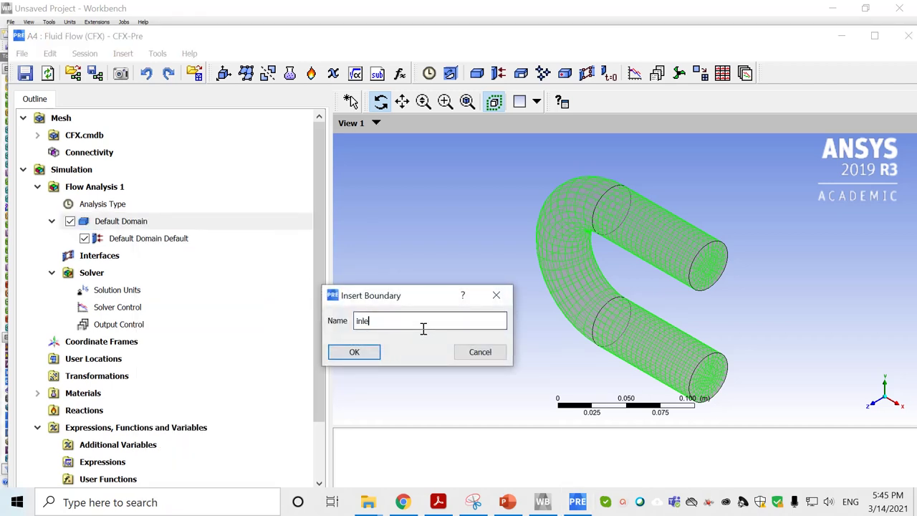
type("t")
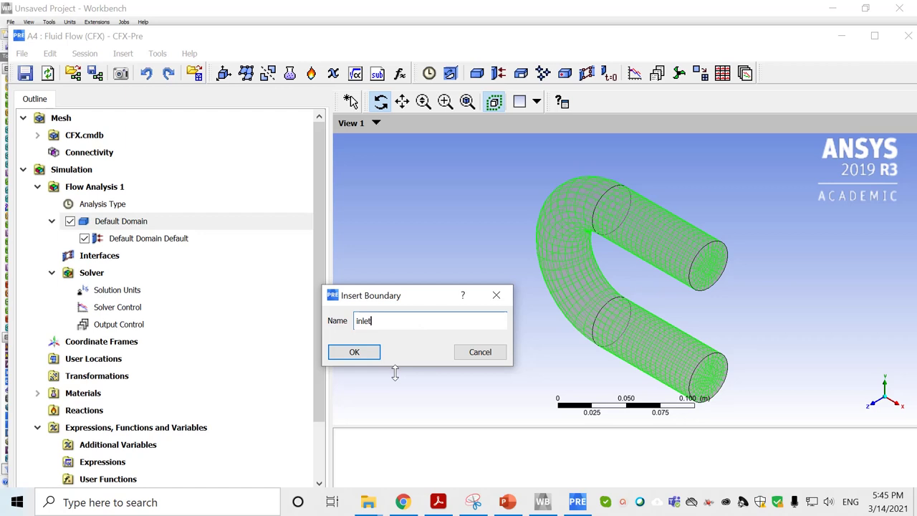
left_click(354, 352)
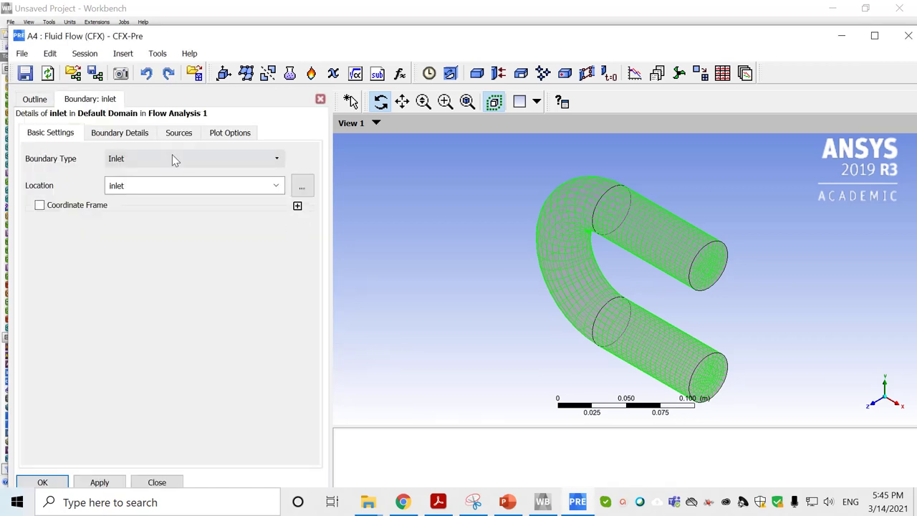
left_click(268, 160)
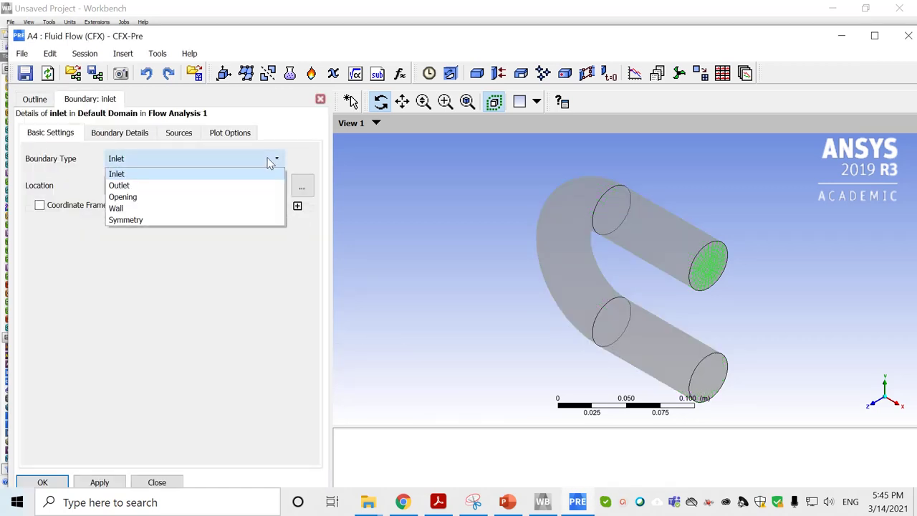
left_click(156, 174)
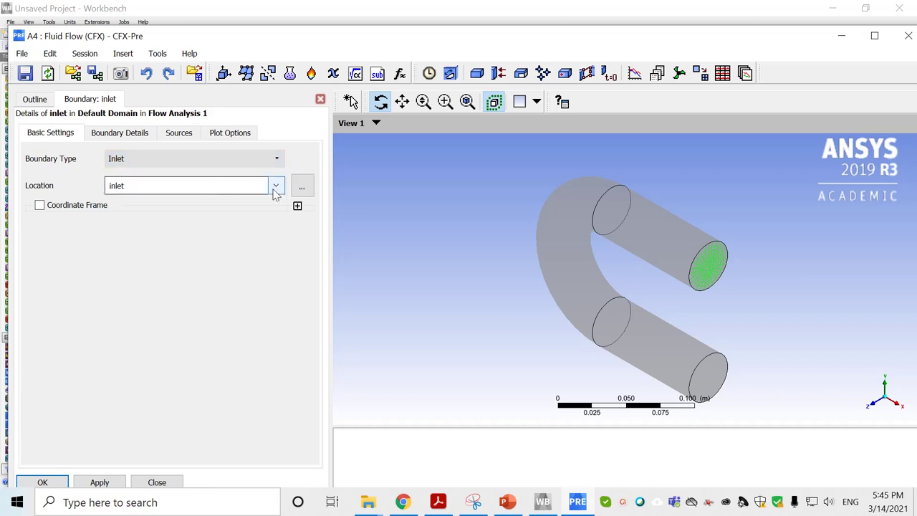
- Examine which pipe faces each region offered as the inlet boundary's location covers
left_click(302, 186)
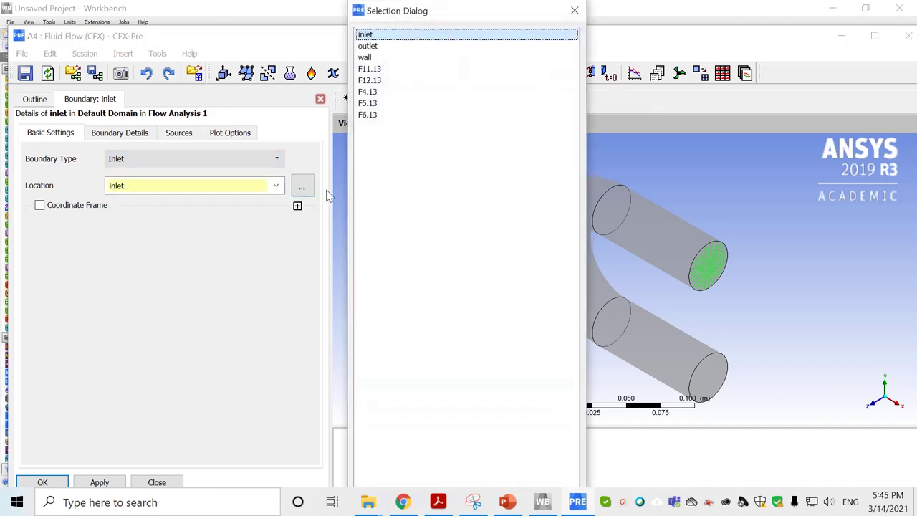
left_click(375, 68)
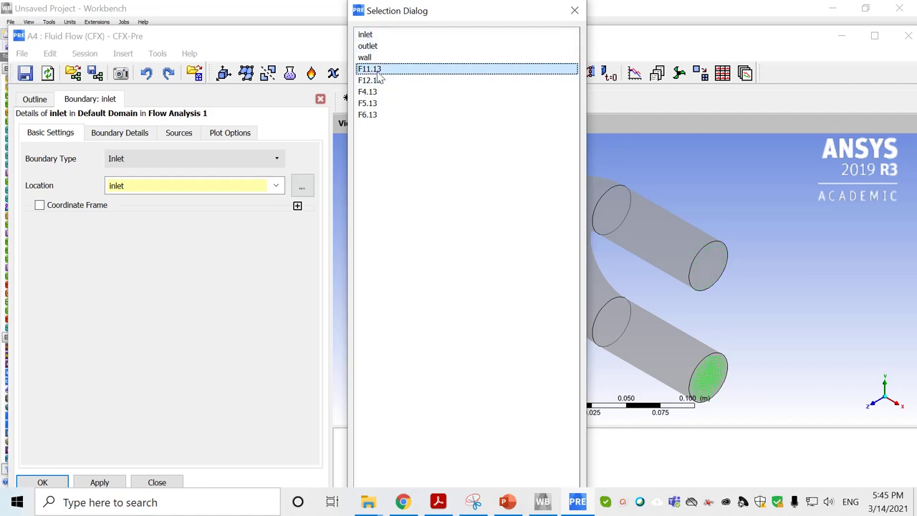
left_click(375, 81)
key("Down")
key("Down")
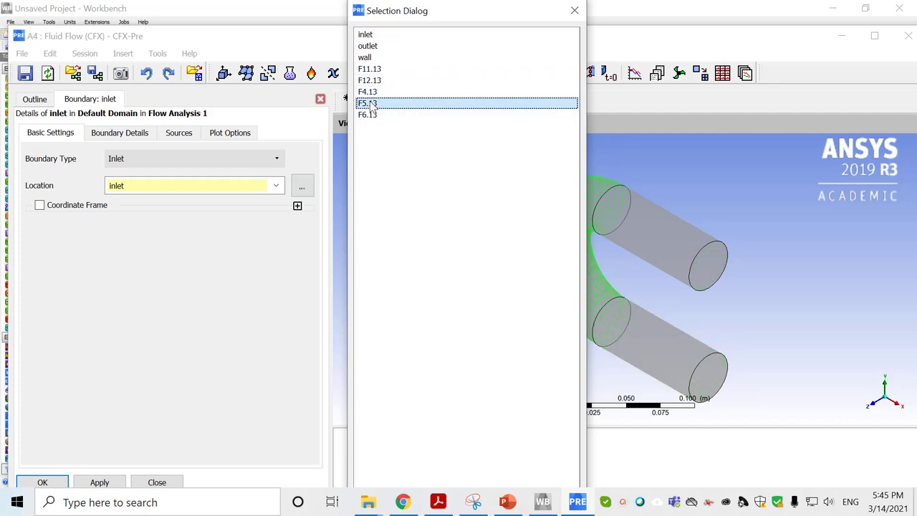
key("Down")
key("Up")
key("Up")
key("Up")
key("Up")
key("Down")
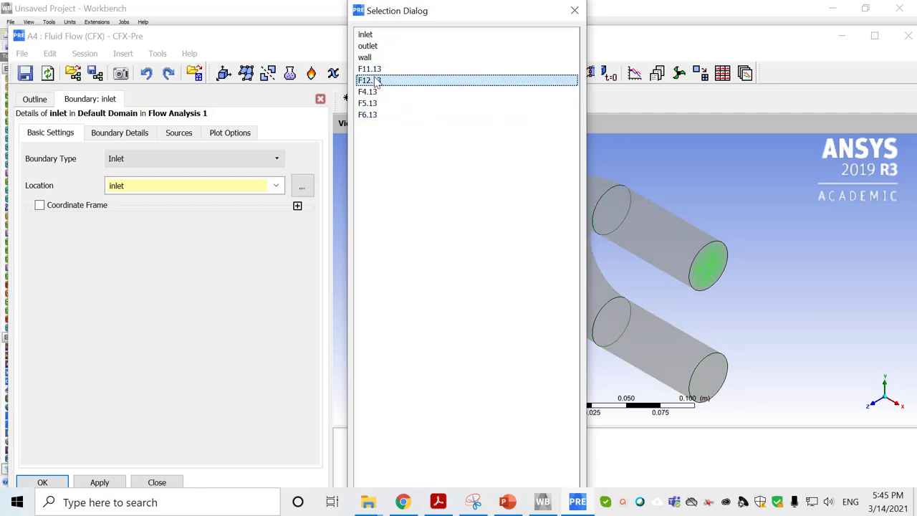
key("Down")
left_click(369, 104)
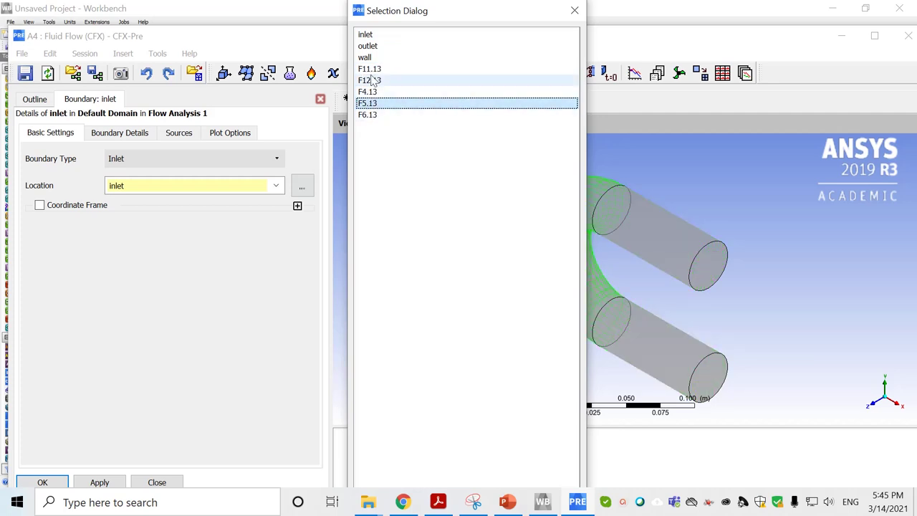
left_click(375, 80)
left_click(378, 69)
left_click(370, 58)
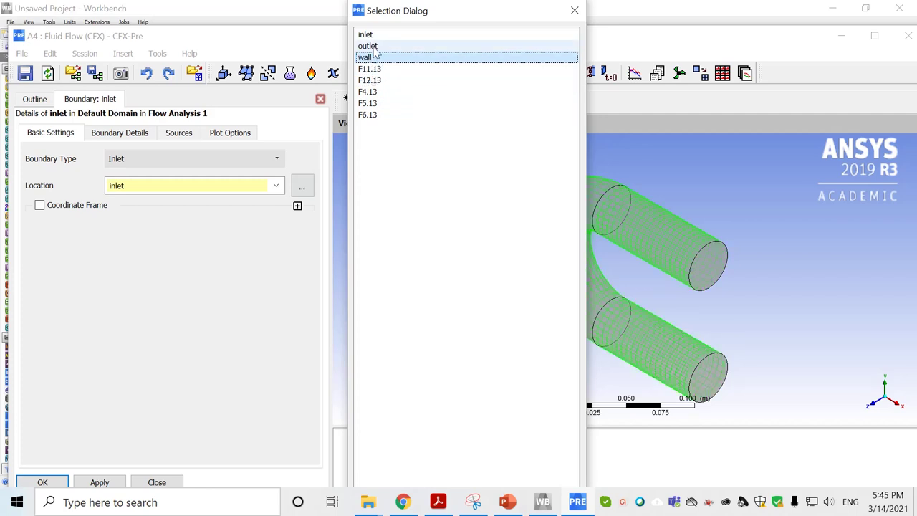
left_click(374, 47)
- Assign the inlet region as the location of the inlet boundary
left_click(377, 36)
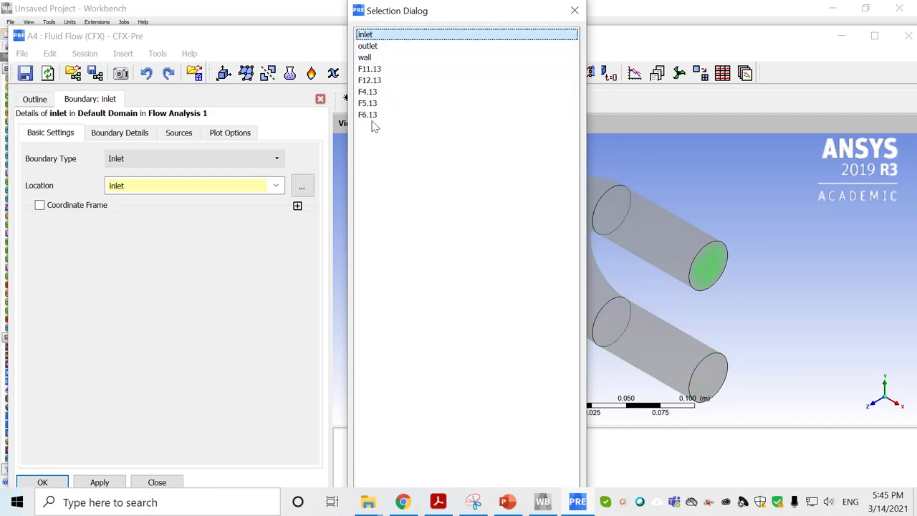
left_click_drag(509, 4, 505, 41)
left_click(430, 404)
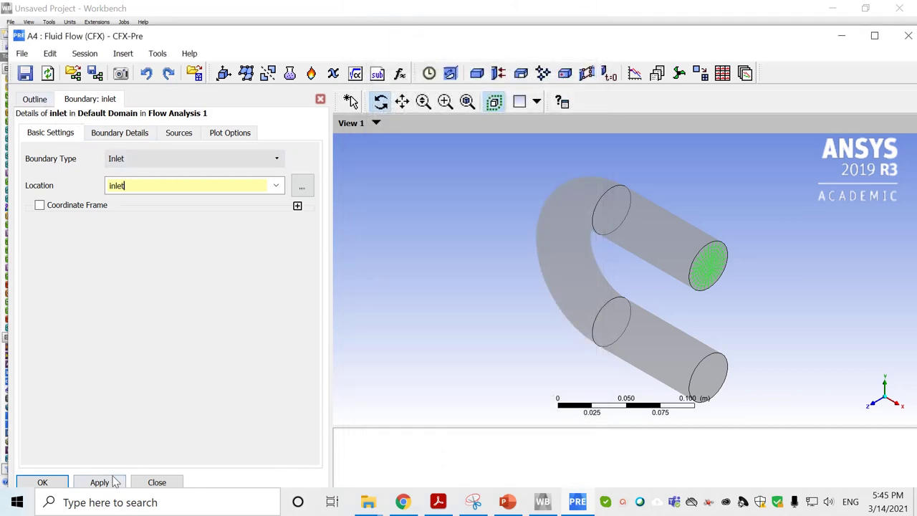
- Set the inlet boundary's normal speed to 0.005 m s^-1 and accept the boundary
left_click(115, 133)
left_click(145, 245)
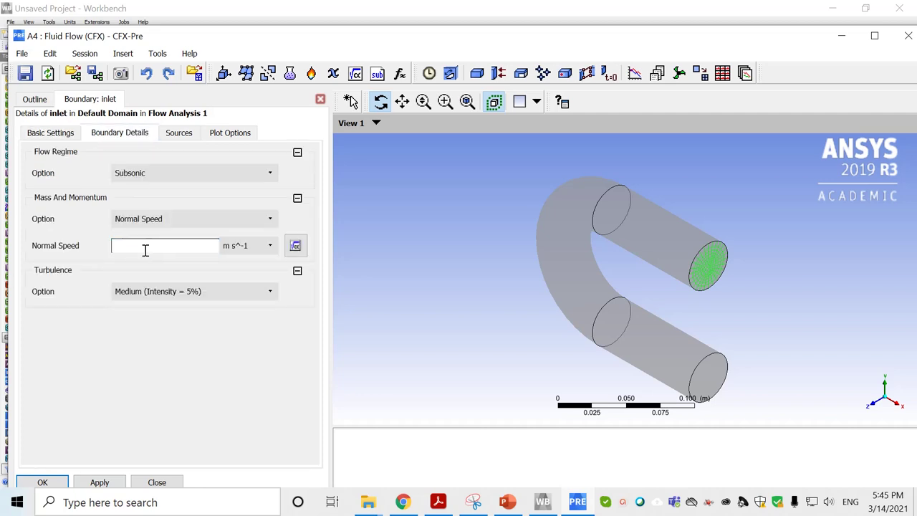
type("0.005")
left_click(100, 482)
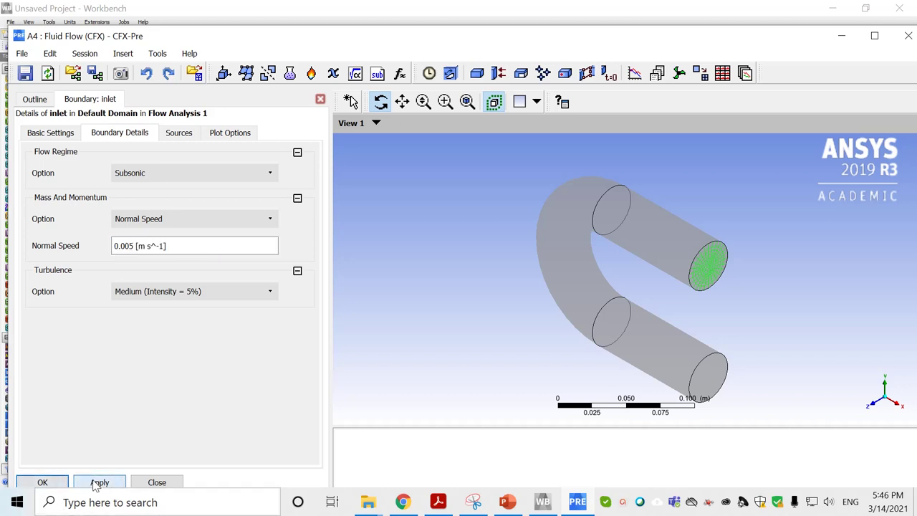
left_click(45, 482)
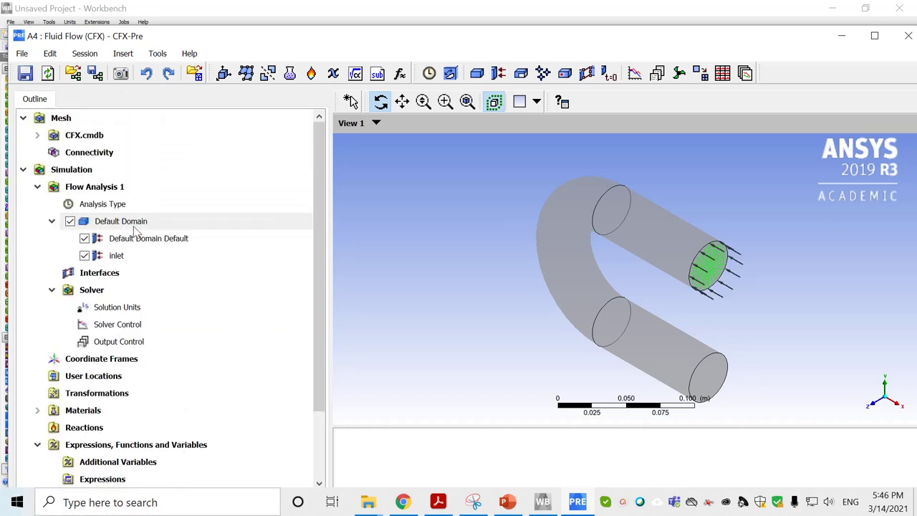
- Insert a boundary named outlet in Default Domain
right_click(133, 223)
mouse_move(229, 277)
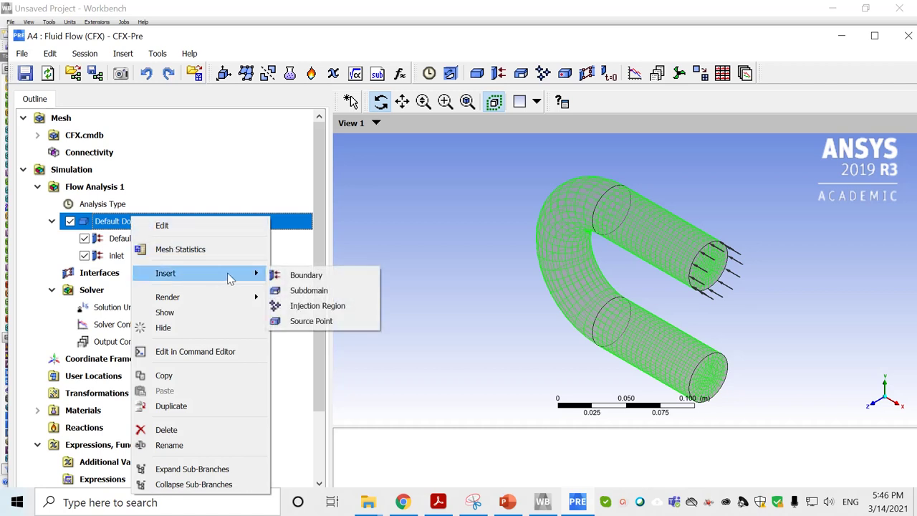
left_click(299, 280)
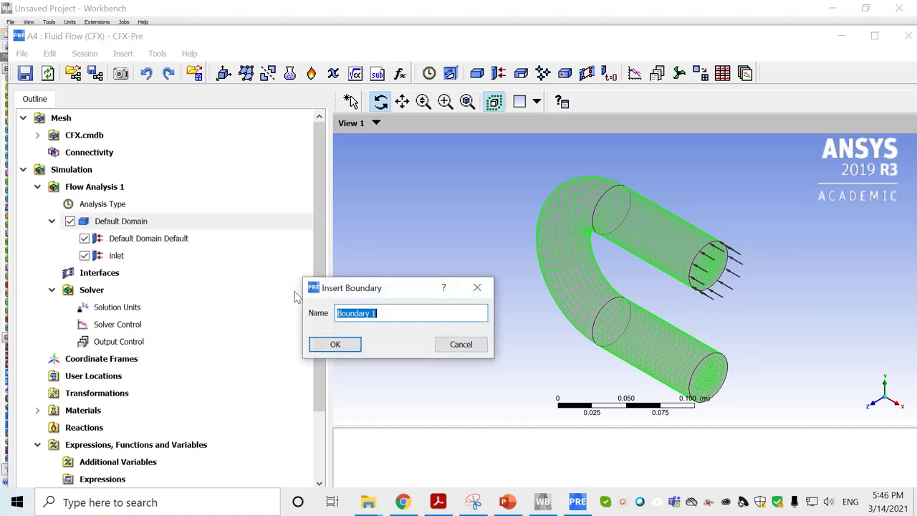
type("outlet")
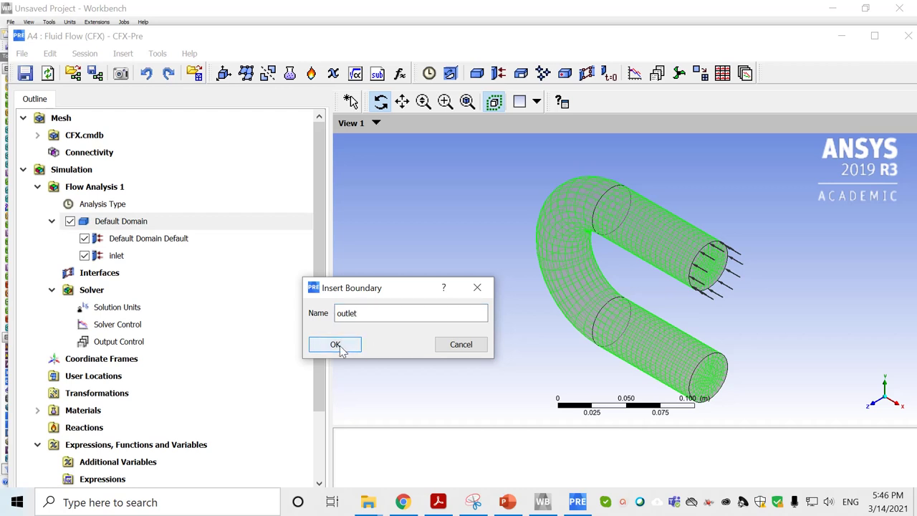
left_click(337, 345)
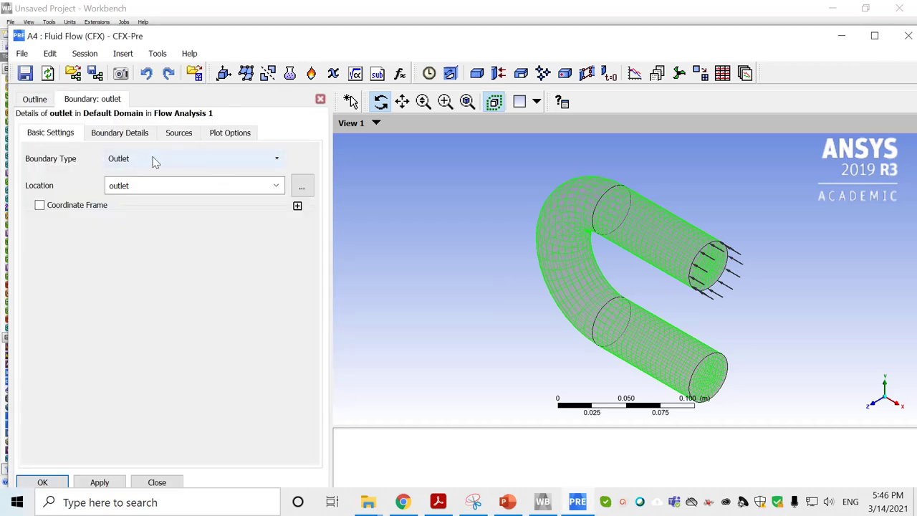
- Assign the outlet region as the location of the outlet boundary
left_click(308, 188)
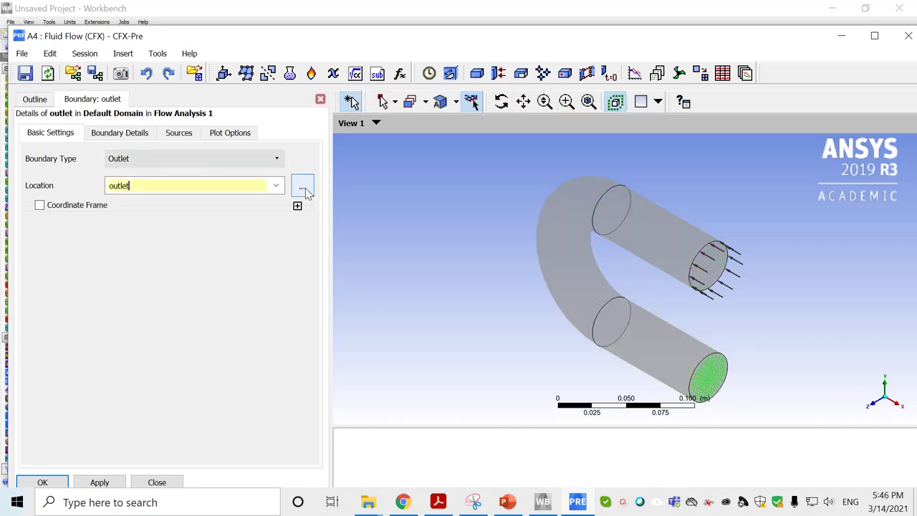
left_click(377, 45)
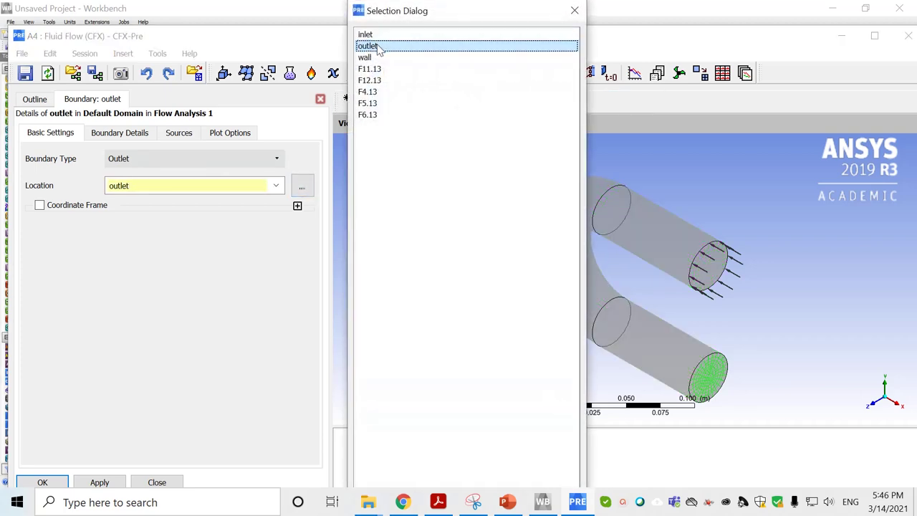
left_click_drag(515, 11, 483, 58)
left_click(430, 410)
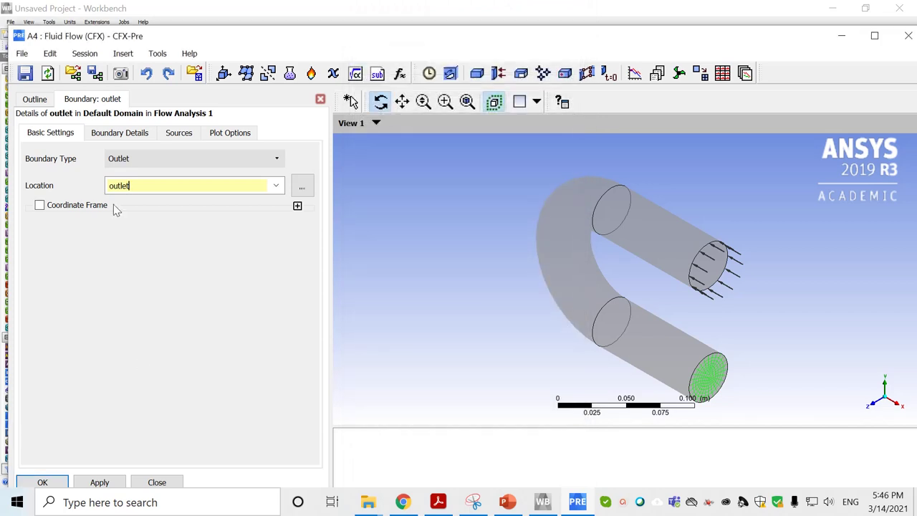
- Set the outlet's relative pressure to 0 Pa with the Average Static Pressure option and accept the boundary
left_click(120, 136)
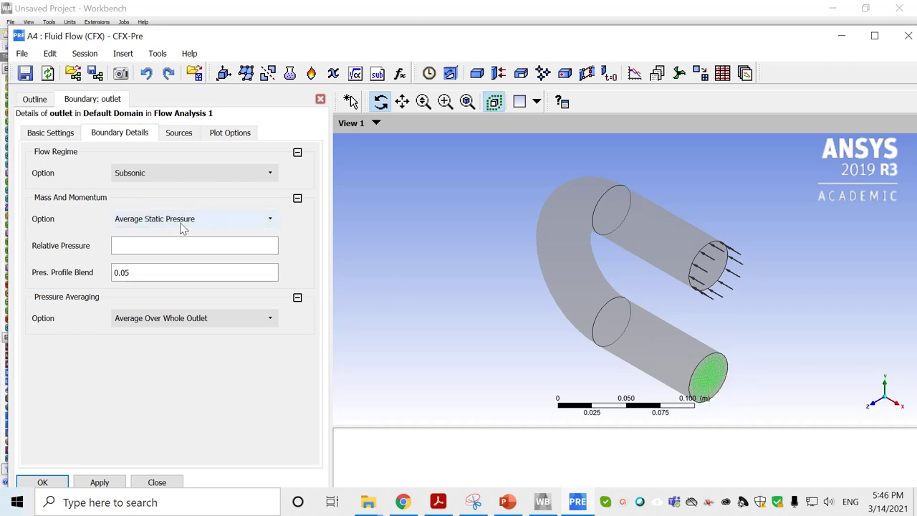
left_click(150, 250)
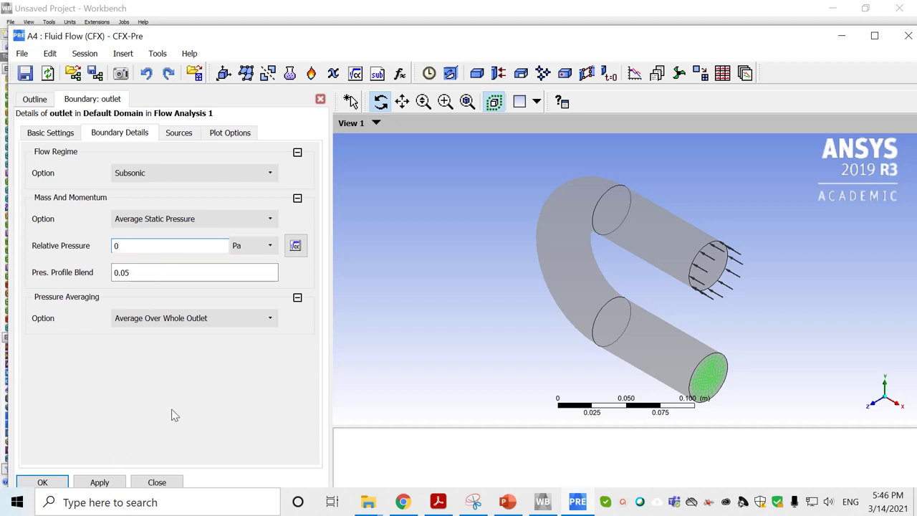
left_click(43, 483)
left_click(94, 482)
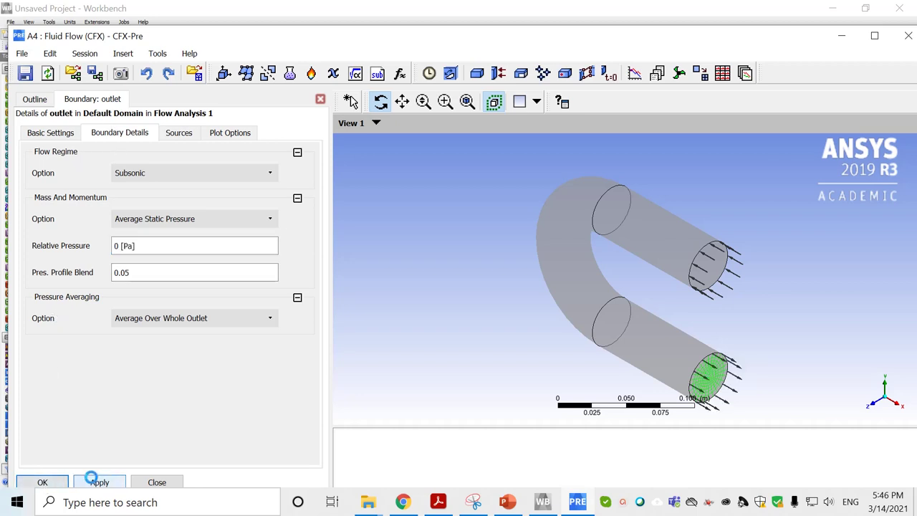
left_click(45, 482)
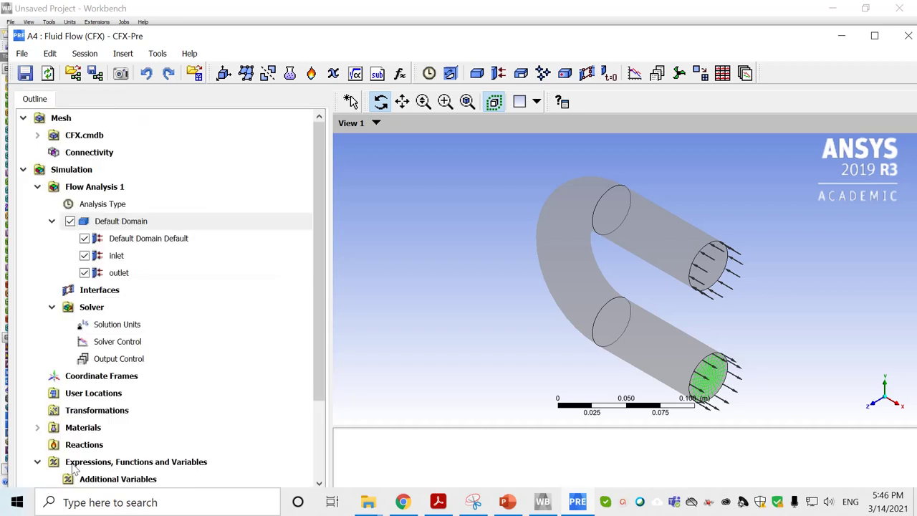
- Insert a boundary named wall in Default Domain
right_click(152, 222)
mouse_move(233, 281)
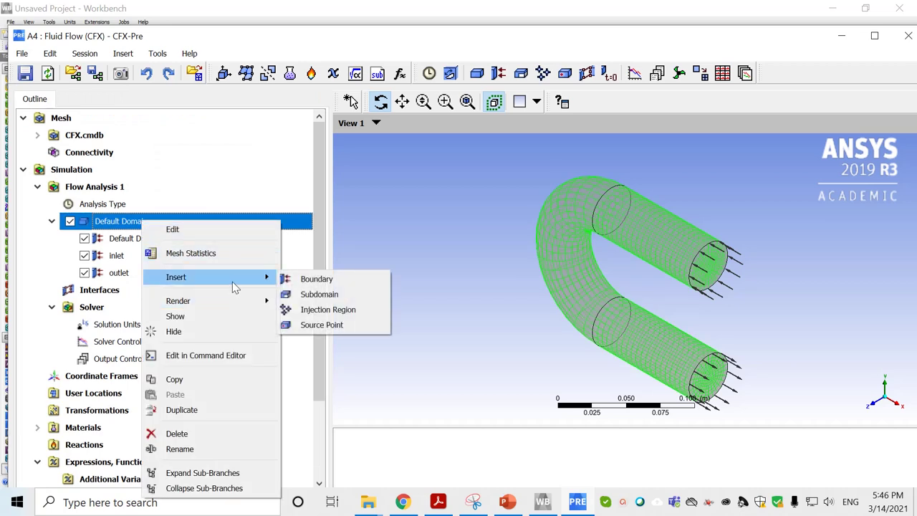
left_click(318, 281)
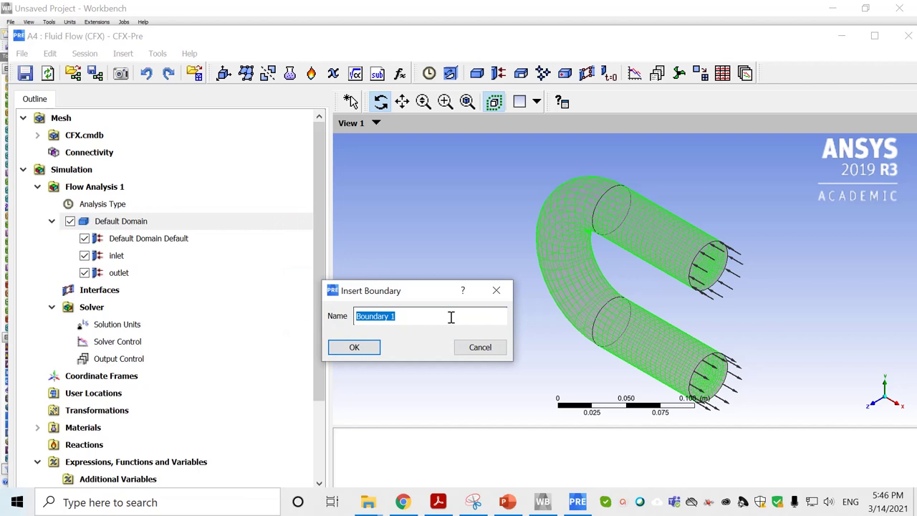
type("wall")
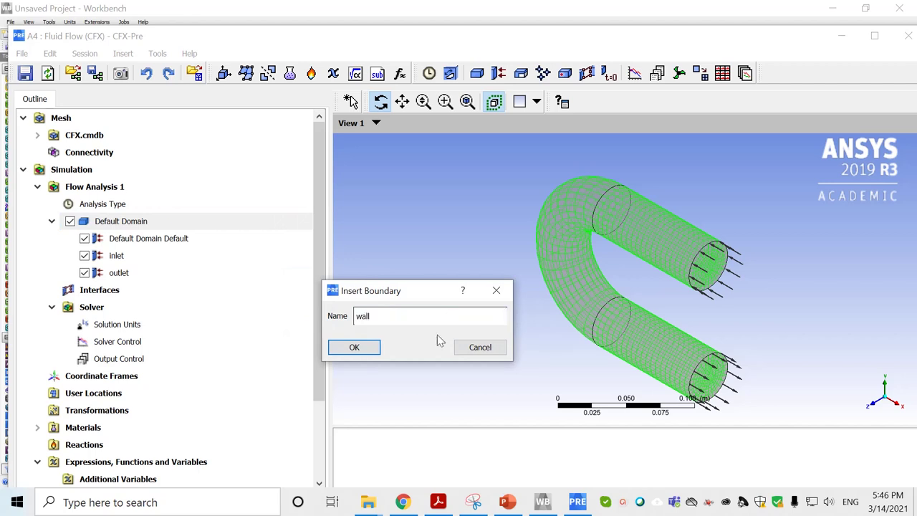
left_click(355, 349)
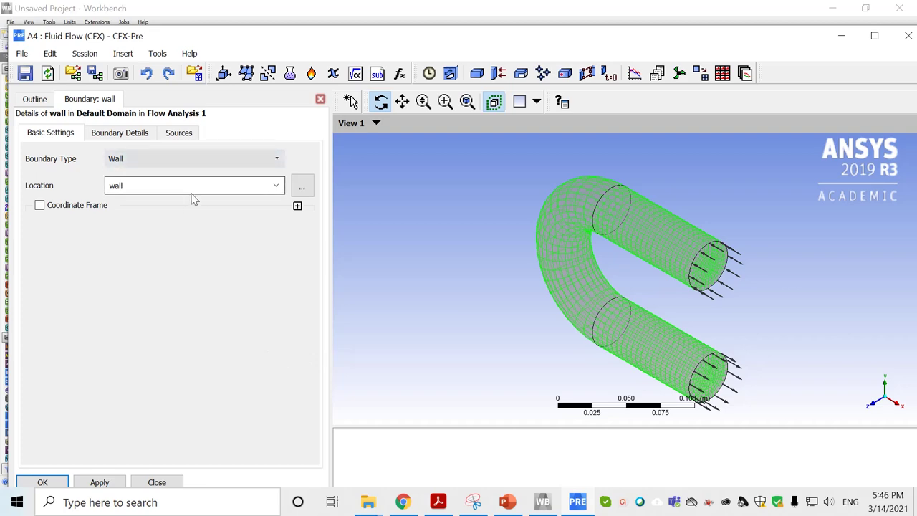
- Locate the wall boundary on the wall region and accept it as a smooth No Slip Wall
left_click(301, 186)
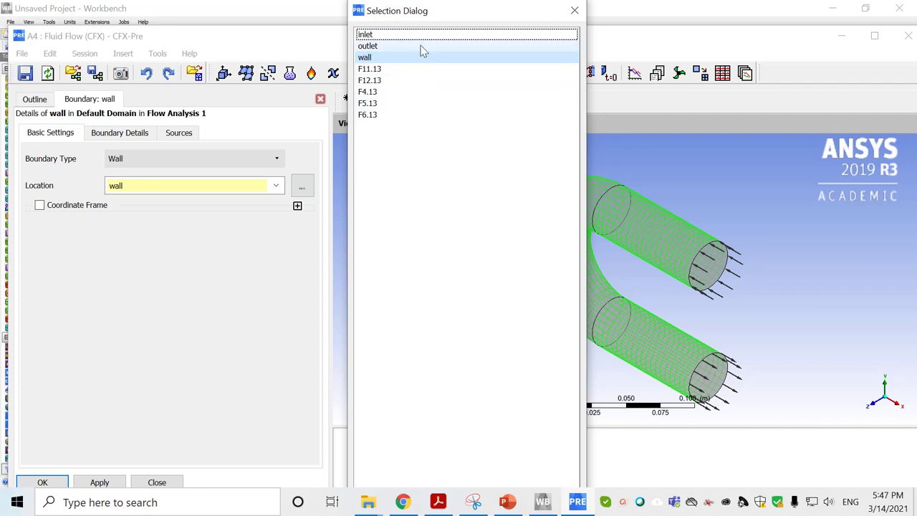
mouse_move(457, 5)
left_mouse_down()
mouse_move(457, 129)
mouse_move(456, 9)
left_mouse_up()
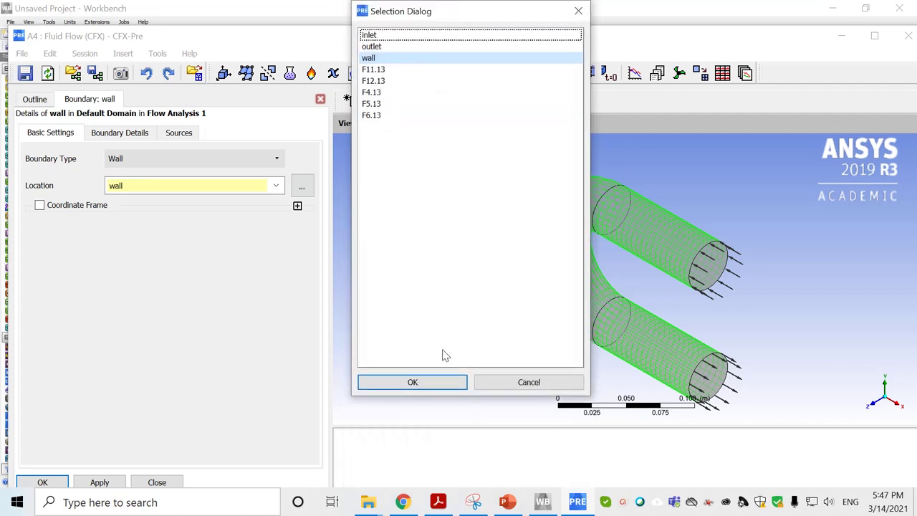
left_click(115, 133)
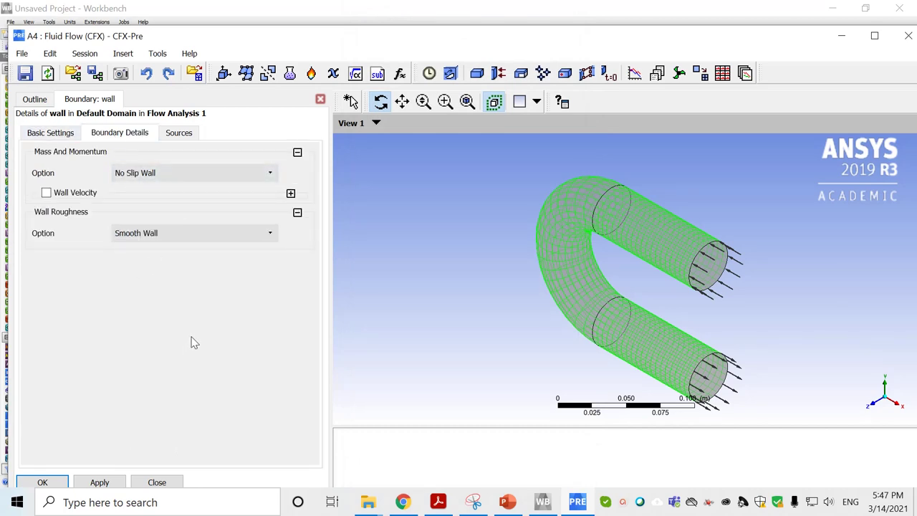
left_click(43, 482)
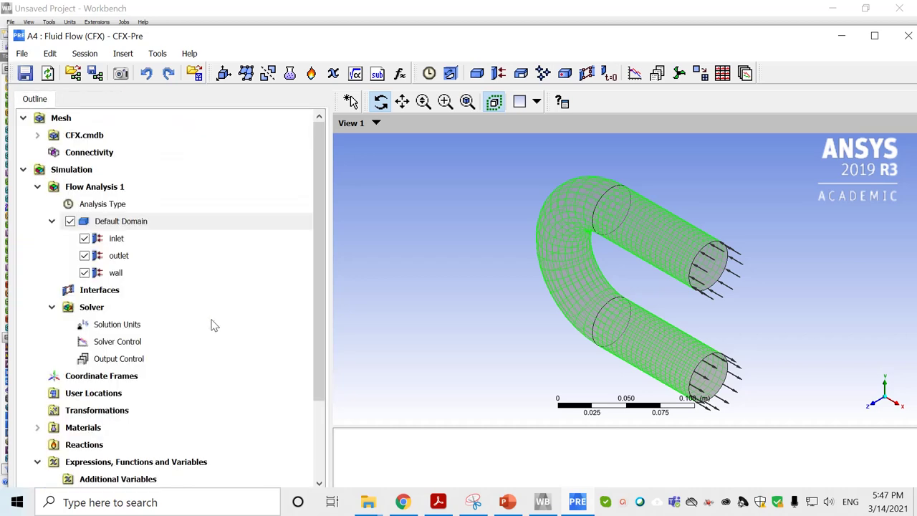
- Check Default Domain with its boundaries in the model view, then close CFX-Pre to return to Workbench
left_click(113, 226)
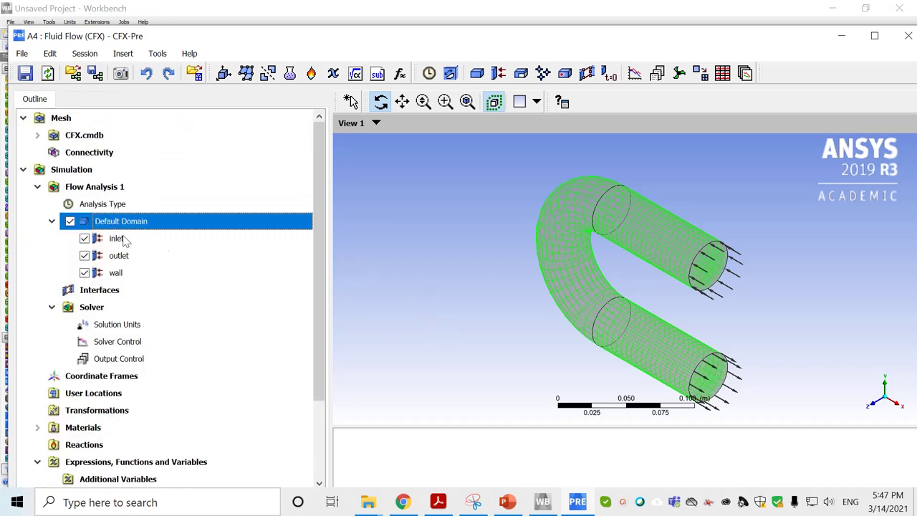
left_click_drag(514, 324, 552, 220)
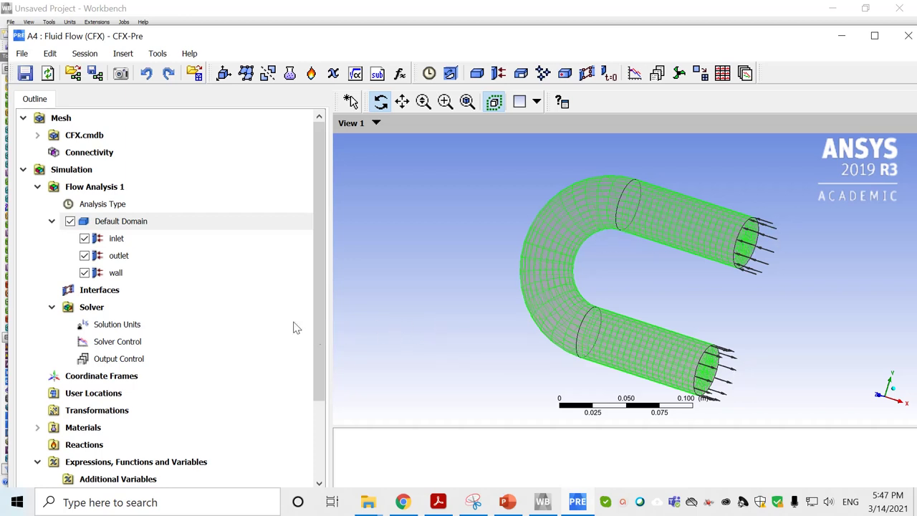
mouse_move(319, 308)
left_mouse_down()
mouse_move(317, 389)
mouse_move(319, 308)
left_mouse_up()
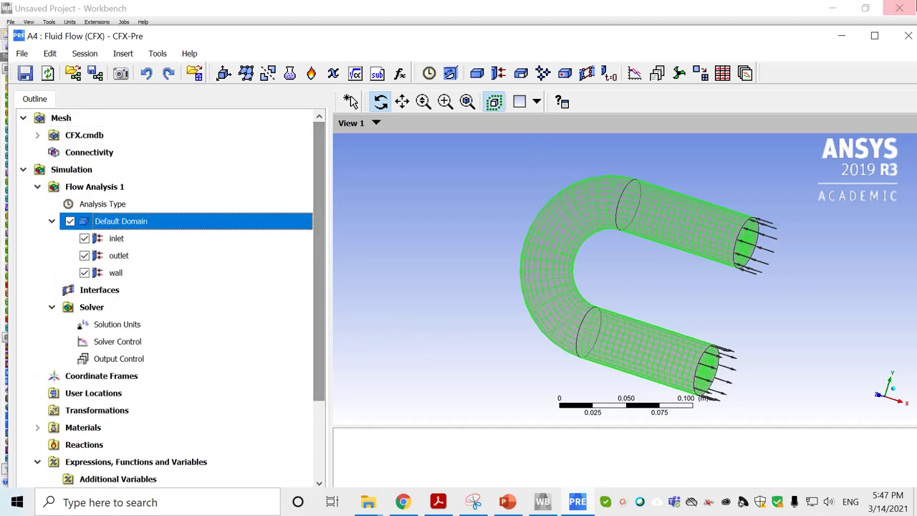
left_click_drag(782, 41, 689, 26)
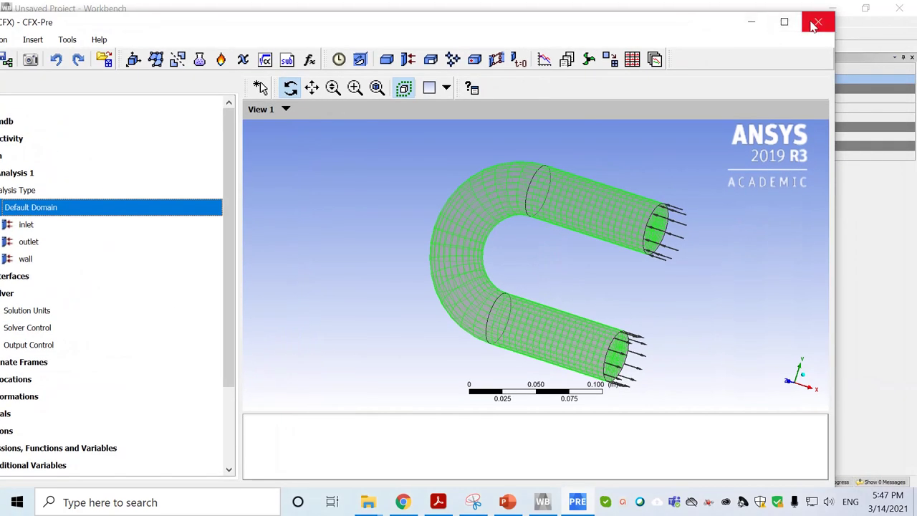
left_click(816, 24)
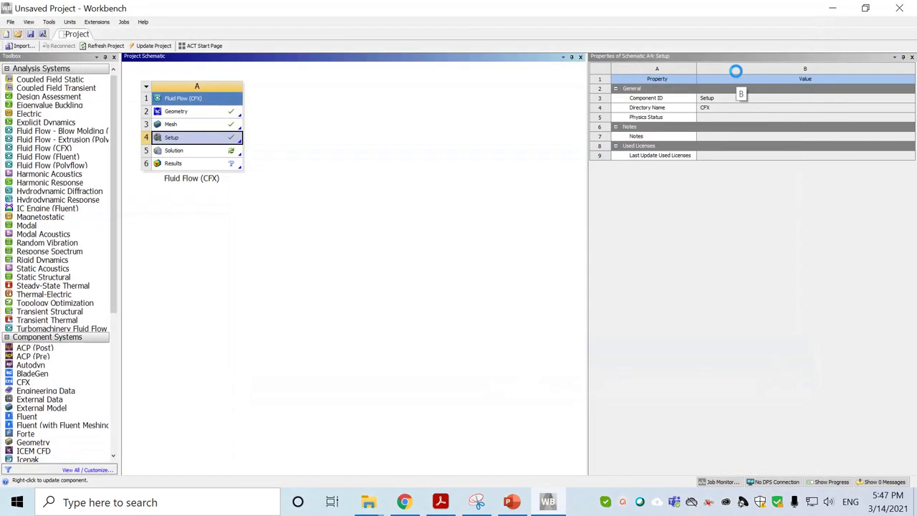
- Open the Solution in CFX-Solver Manager, run it in Serial mode, and close the solver once the run finishes
left_click(185, 152)
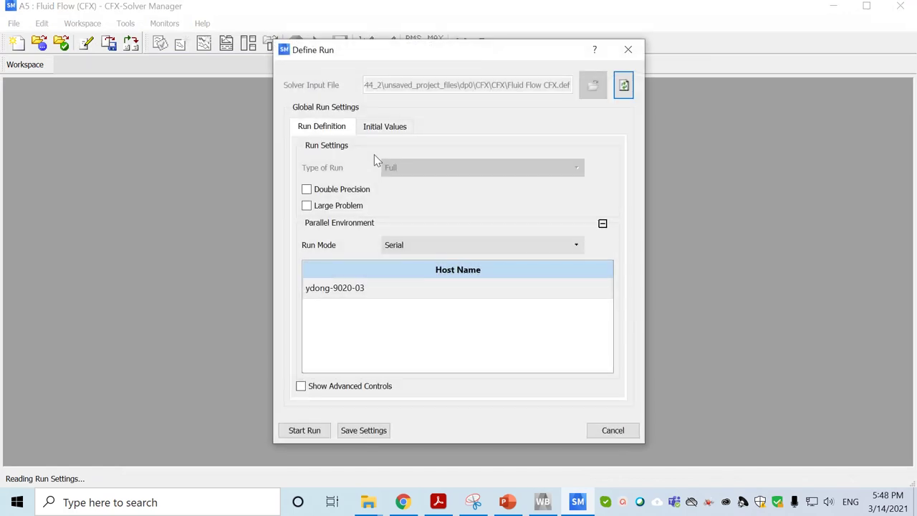
left_click(304, 430)
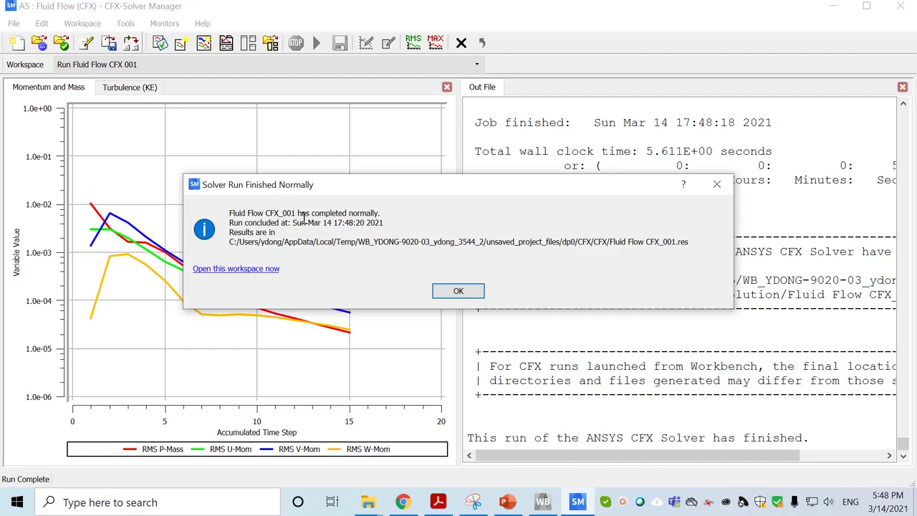
left_click(459, 290)
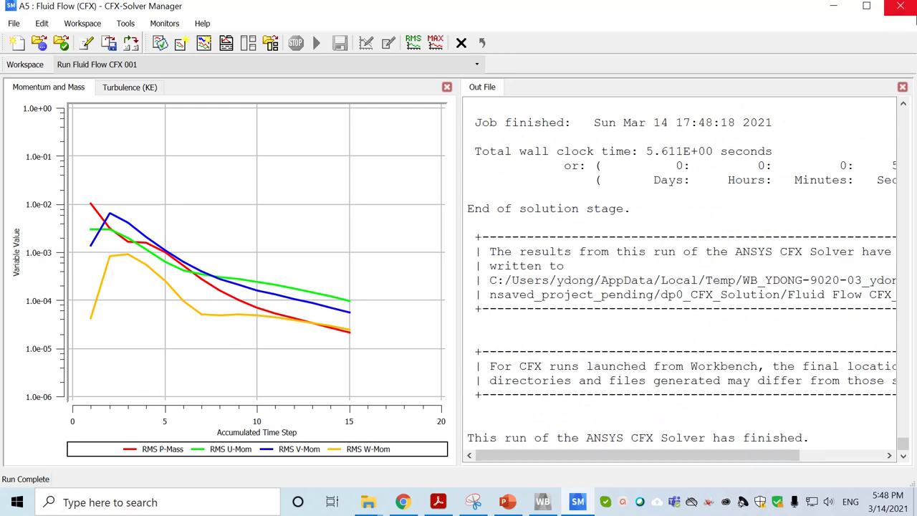
left_click(901, 7)
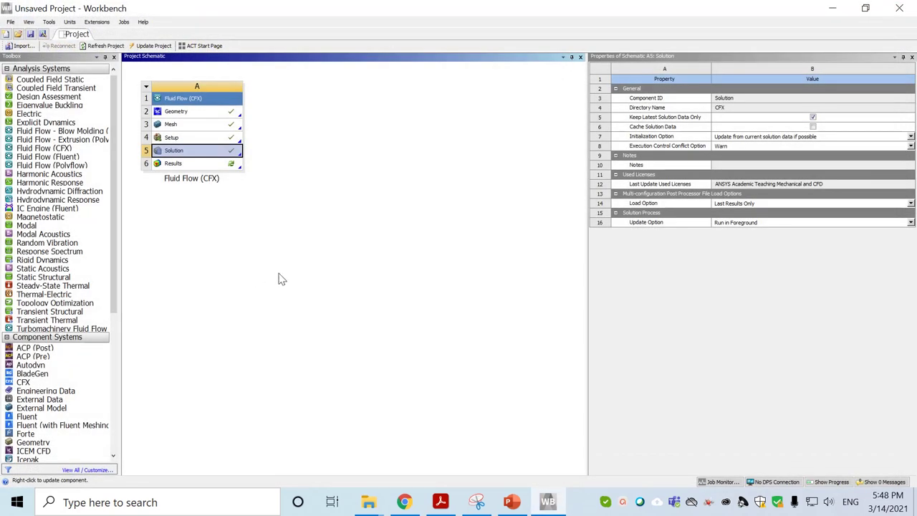
- Open the Results in CFD-Post and insert a streamline plot under User Locations and Plots
double_click(176, 164)
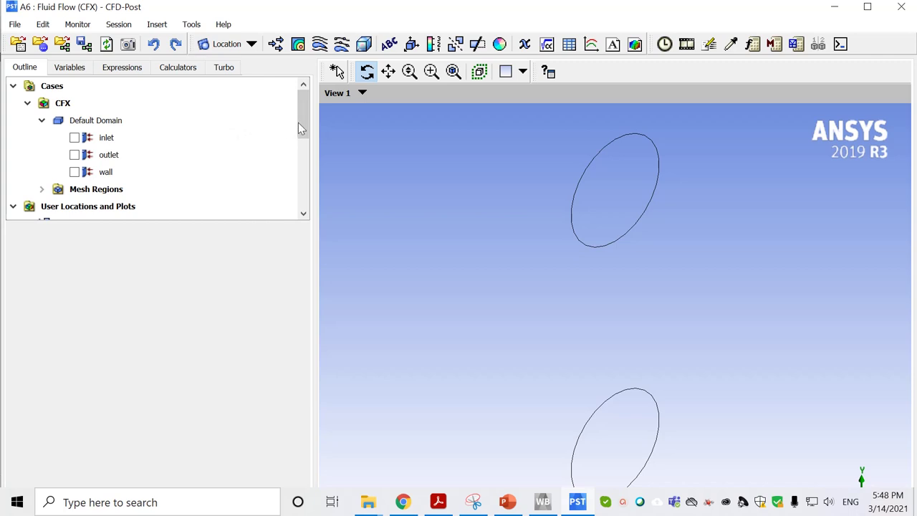
mouse_move(301, 129)
left_mouse_down()
mouse_move(309, 146)
mouse_move(308, 120)
mouse_move(311, 153)
mouse_move(310, 140)
left_mouse_up()
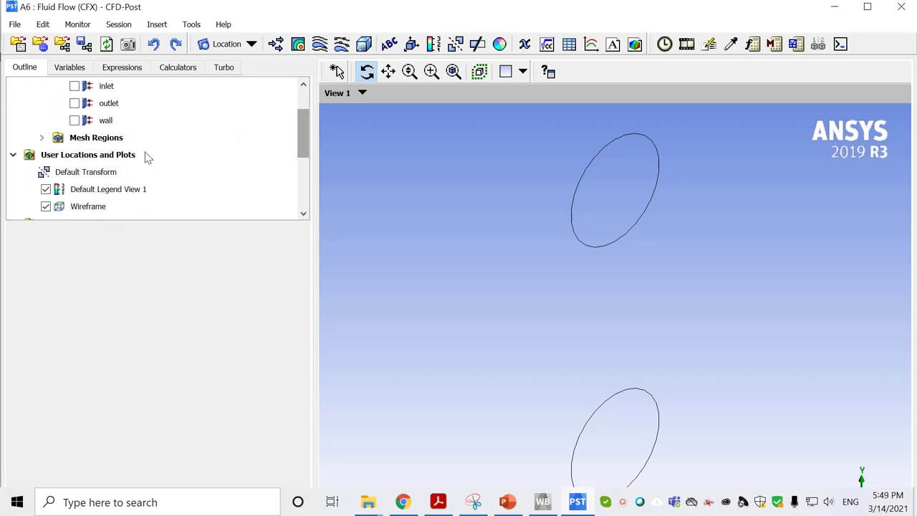
right_click(115, 159)
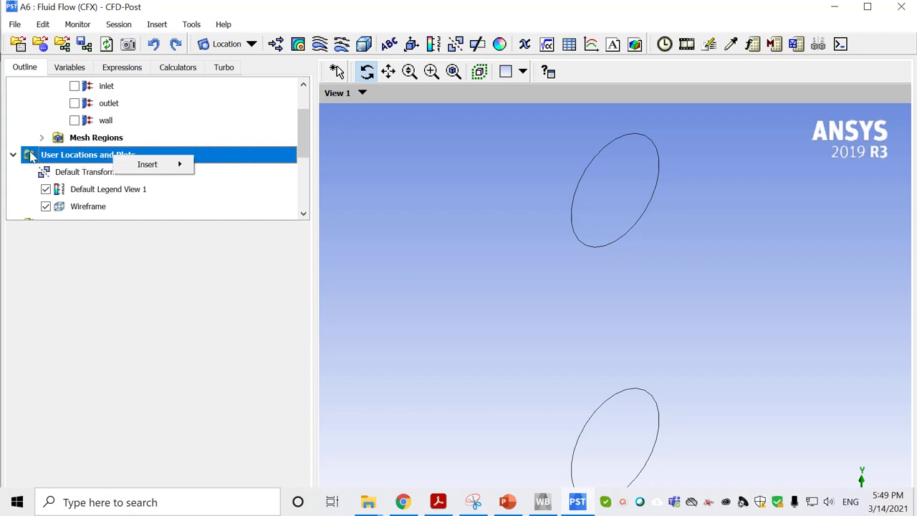
left_click(221, 185)
left_click(99, 155)
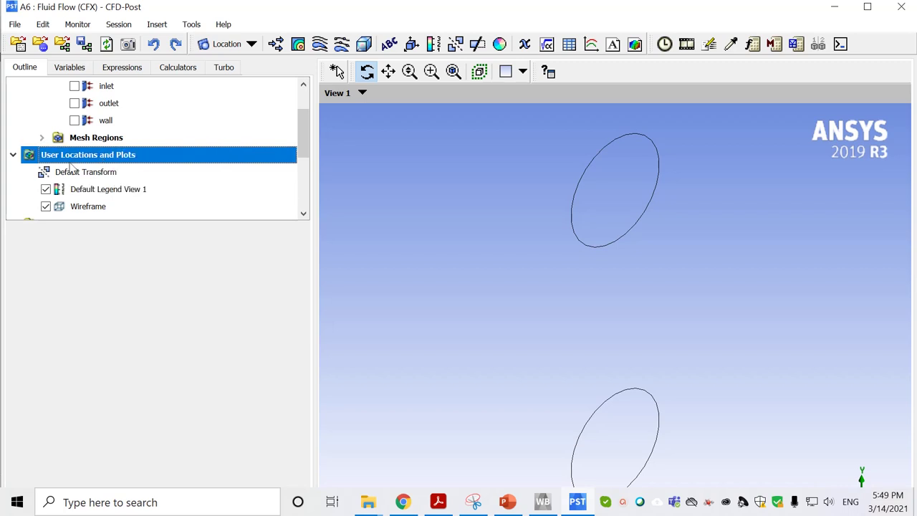
right_click(123, 157)
mouse_move(178, 161)
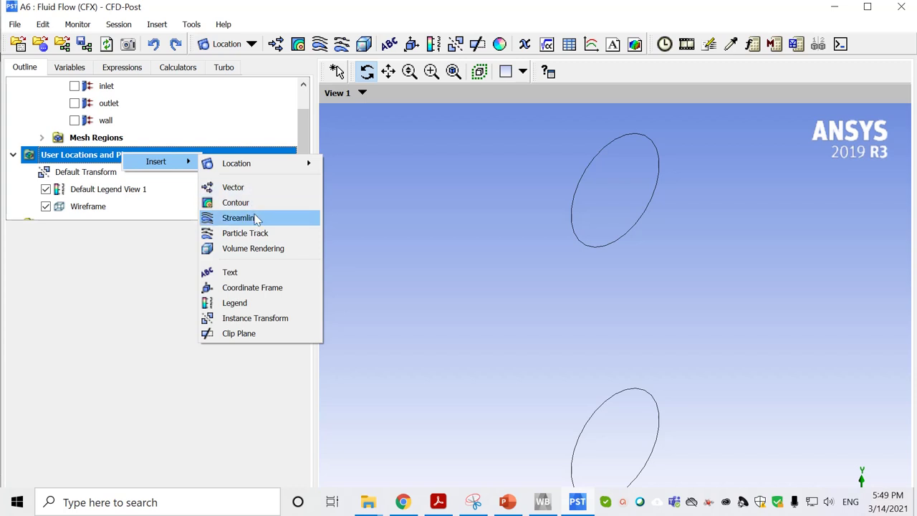
left_click(254, 218)
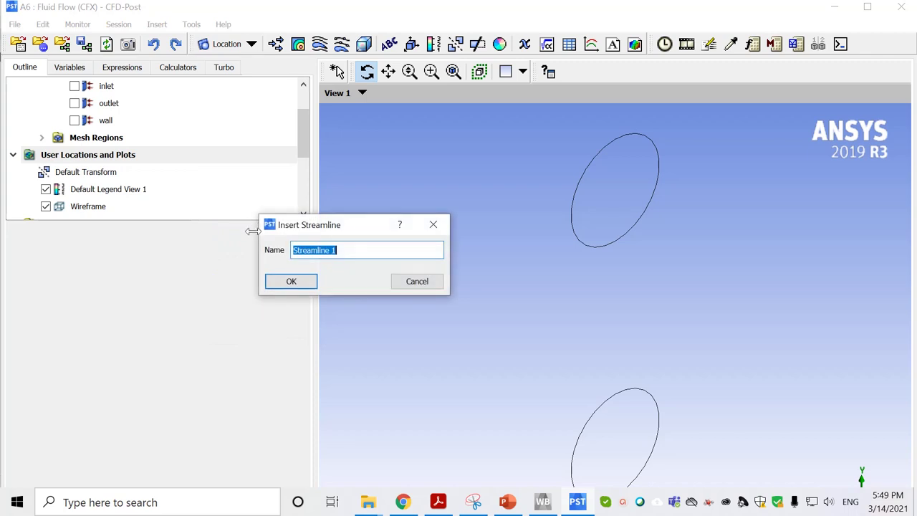
left_click(291, 282)
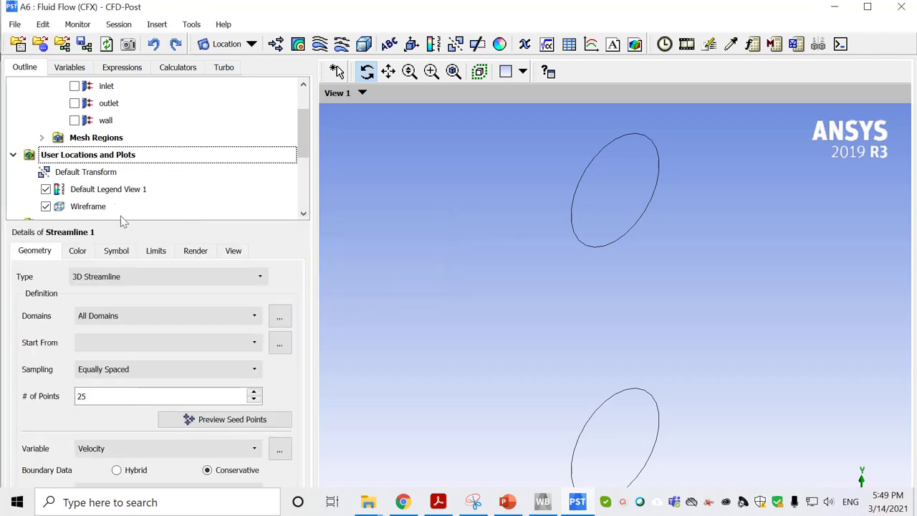
- Start the 3D velocity streamlines from the inlet with 50 equally spaced points and generate the plot
scroll(177, 168, "down", 1)
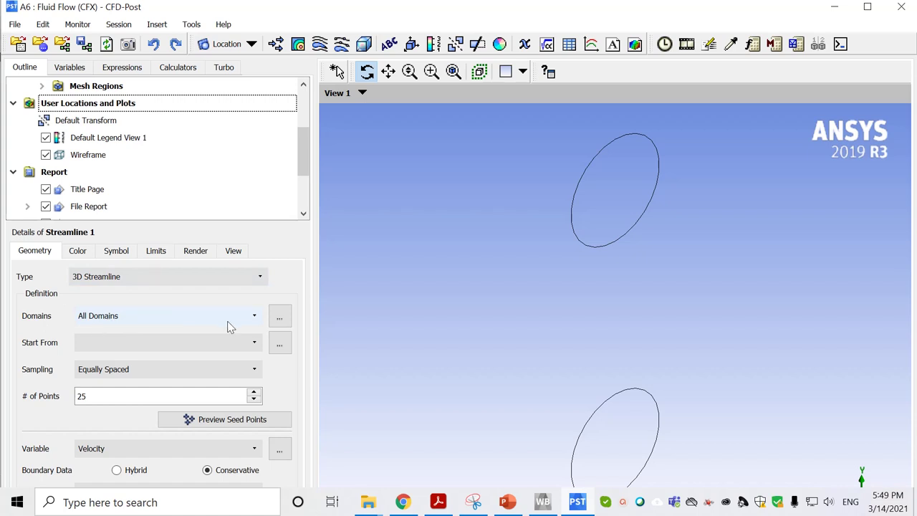
left_click(184, 347)
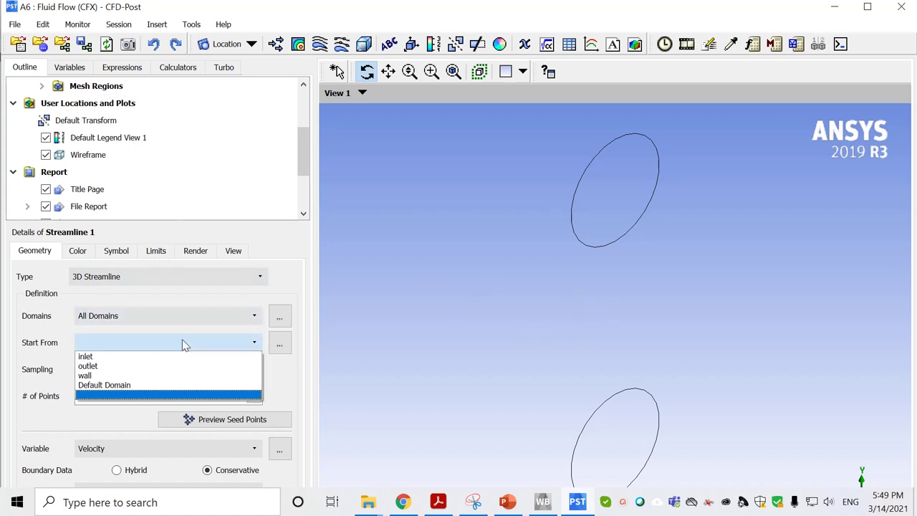
left_click(221, 355)
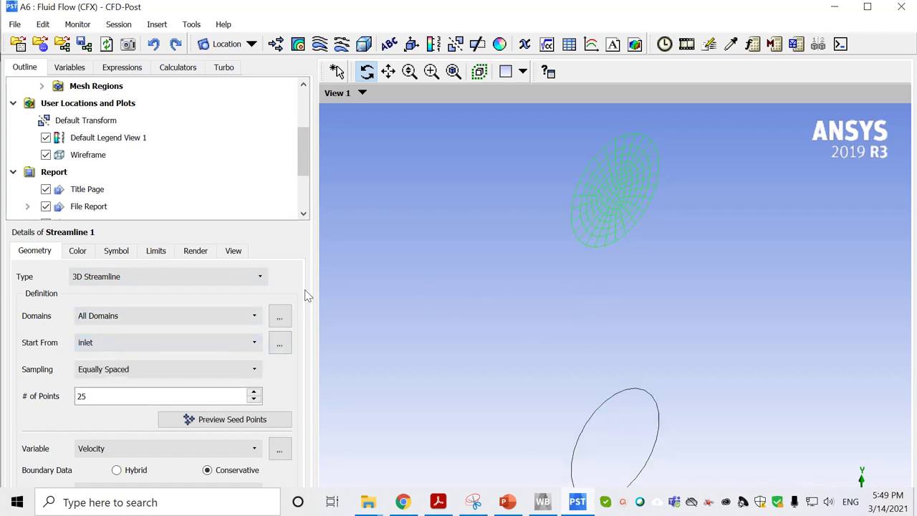
left_click_drag(93, 396, 58, 401)
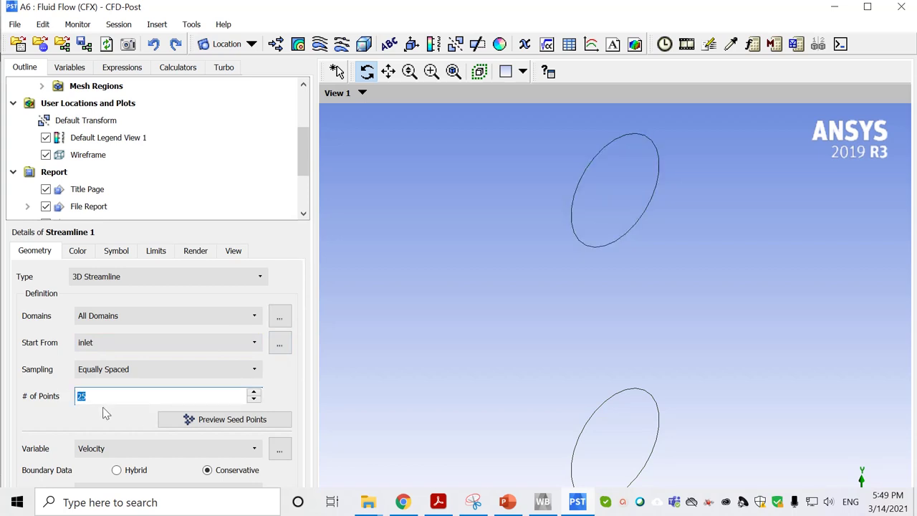
type("50")
left_click(867, 7)
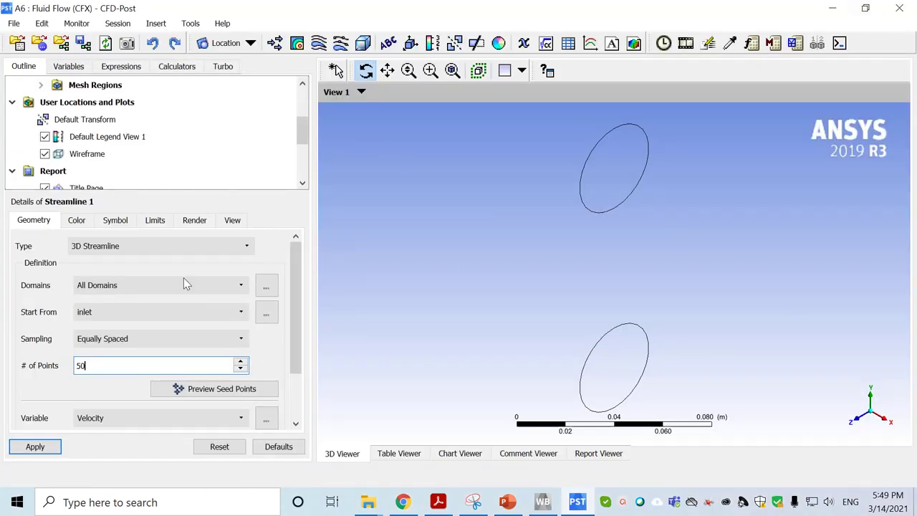
left_click(35, 447)
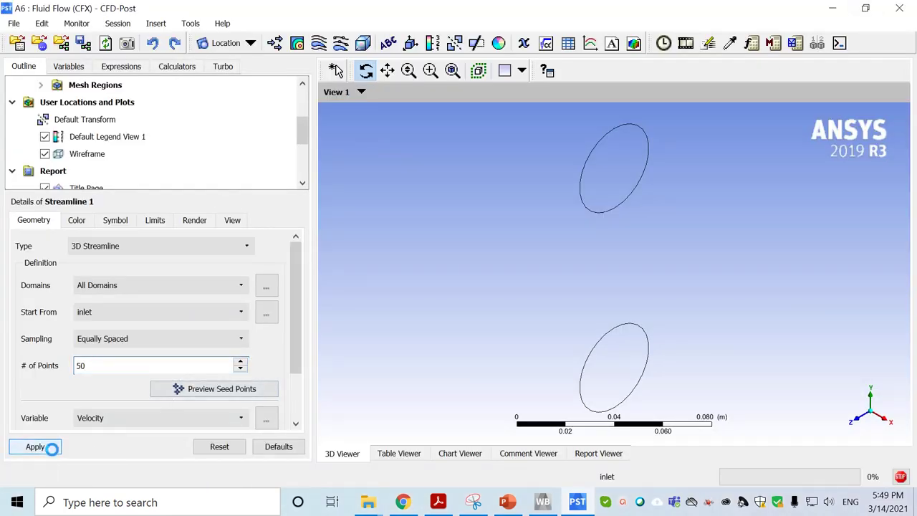
mouse_move(541, 283)
left_mouse_down()
mouse_move(506, 242)
mouse_move(563, 258)
mouse_move(542, 254)
mouse_move(549, 250)
left_mouse_up()
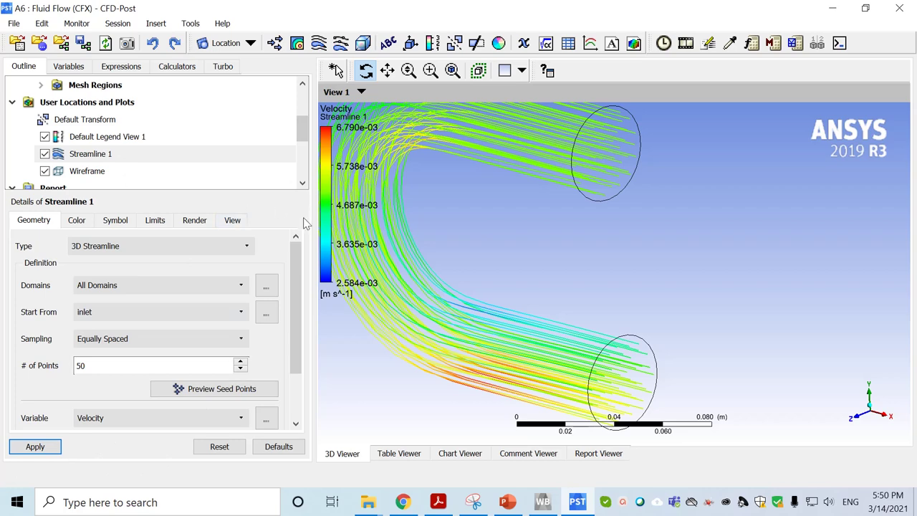
- Insert a vector plot under User Locations and Plots with the default name
right_click(100, 106)
mouse_move(130, 113)
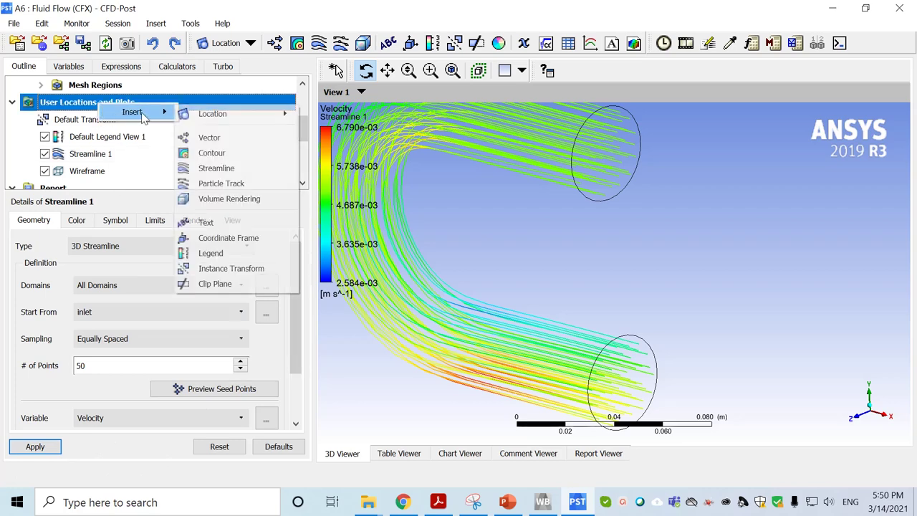
mouse_move(226, 125)
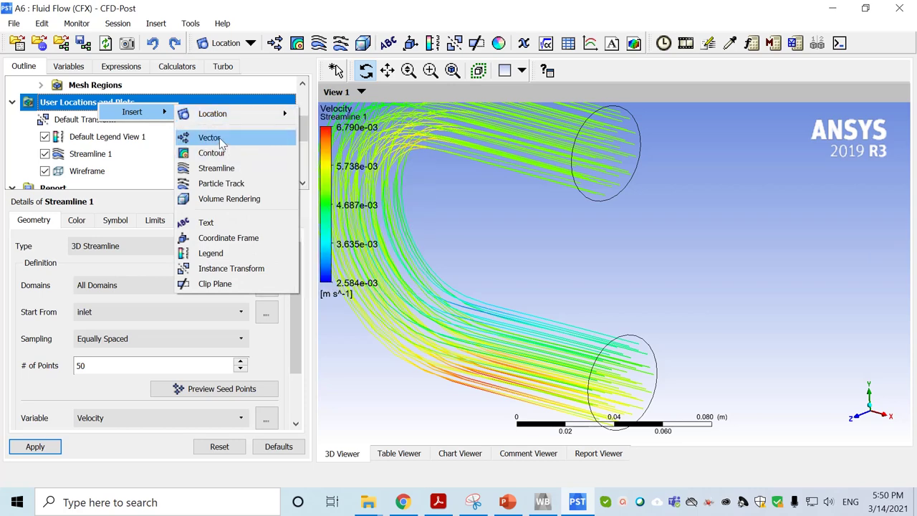
left_click(210, 138)
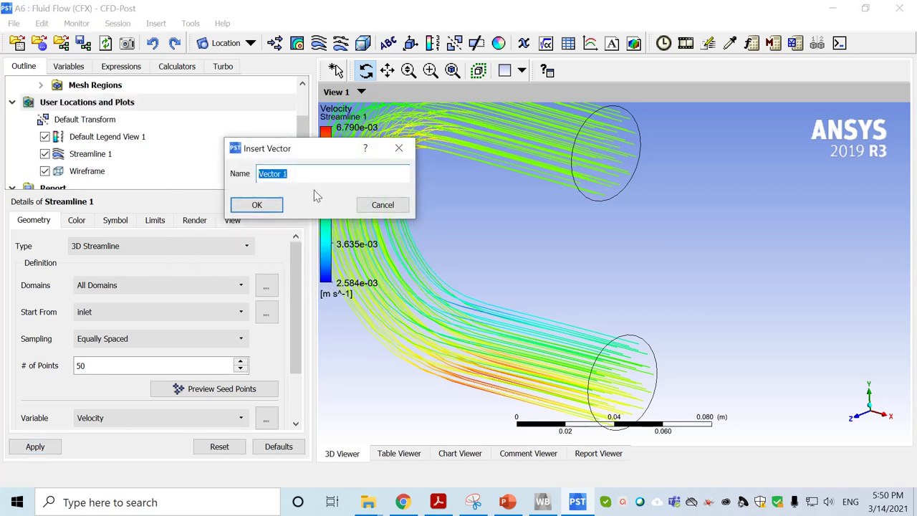
left_click(255, 205)
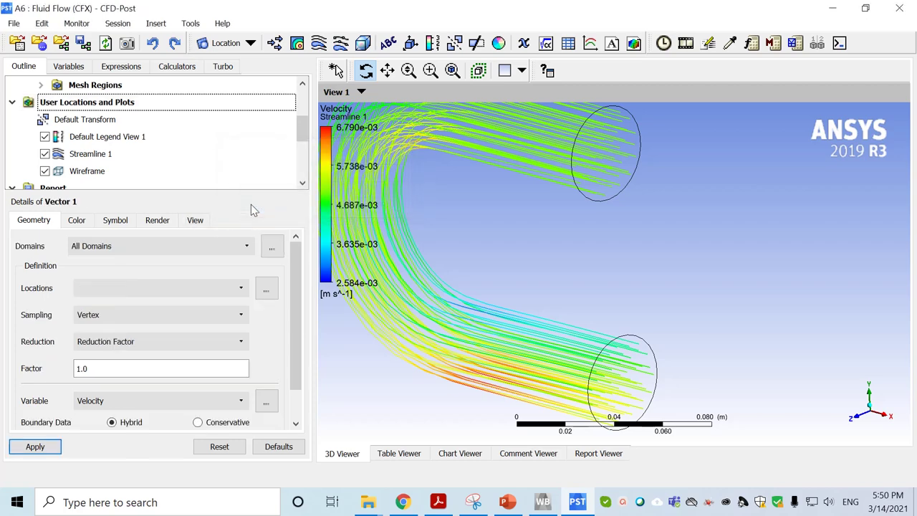
- Hide the streamlines and plot velocity vectors over Default Domain, then inspect them along the pipe bend
left_click(44, 153)
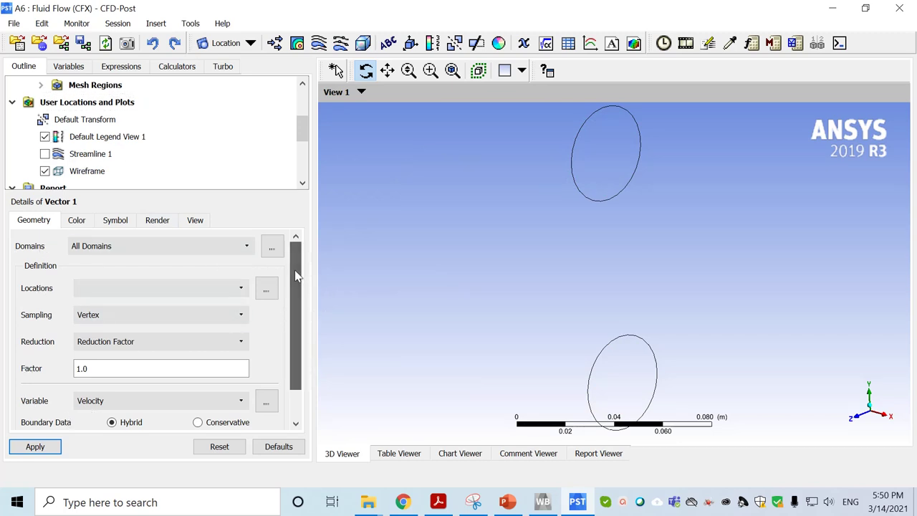
left_click(104, 289)
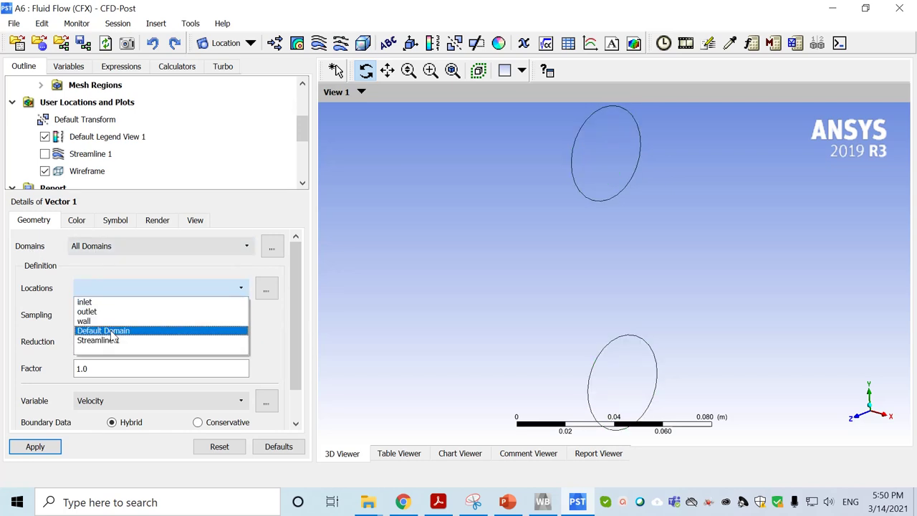
left_click(111, 331)
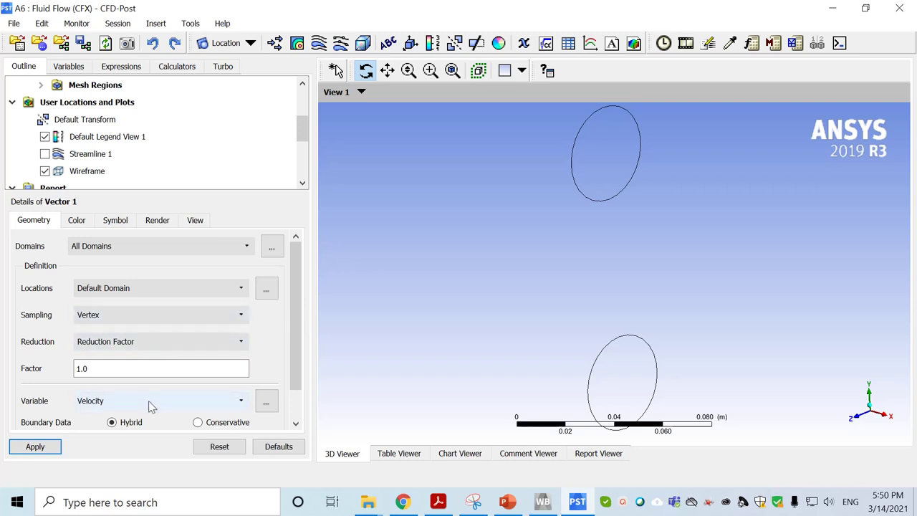
left_click(50, 451)
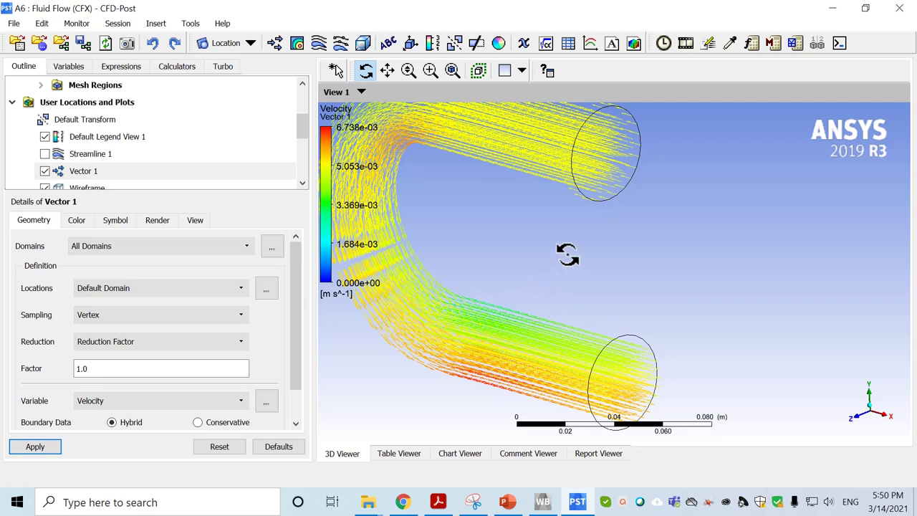
scroll(567, 251, "up", 4)
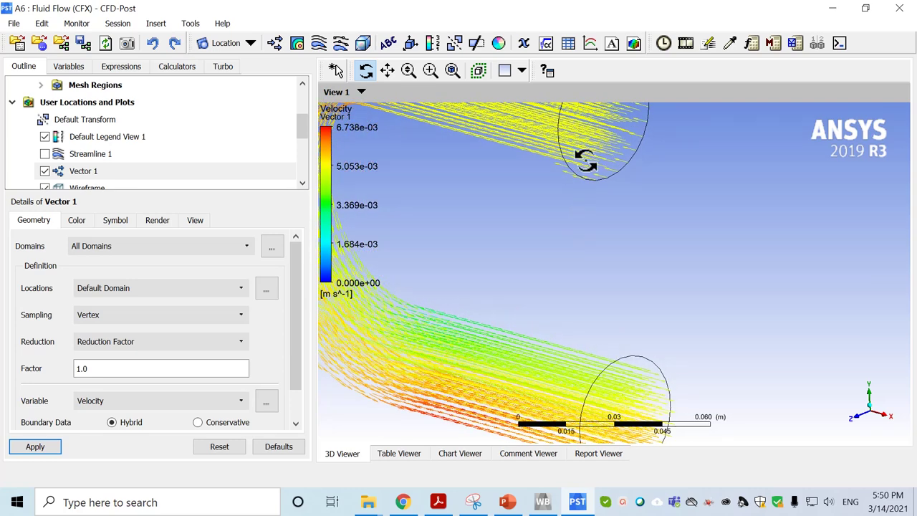
scroll(600, 192, "down", 5)
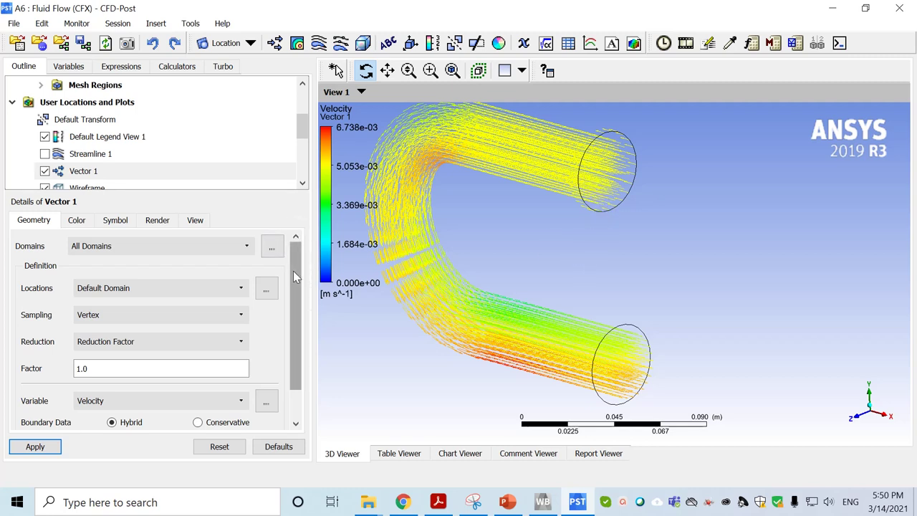
- Hide the vector plot and insert a plane location under User Locations and Plots
left_click(44, 172)
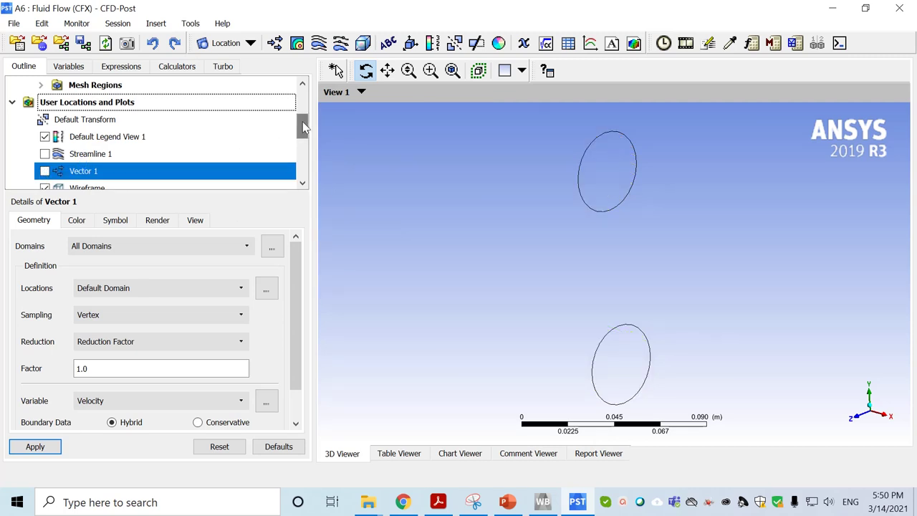
mouse_move(303, 127)
left_mouse_down()
mouse_move(305, 141)
mouse_move(308, 127)
mouse_move(300, 131)
left_mouse_up()
right_click(105, 124)
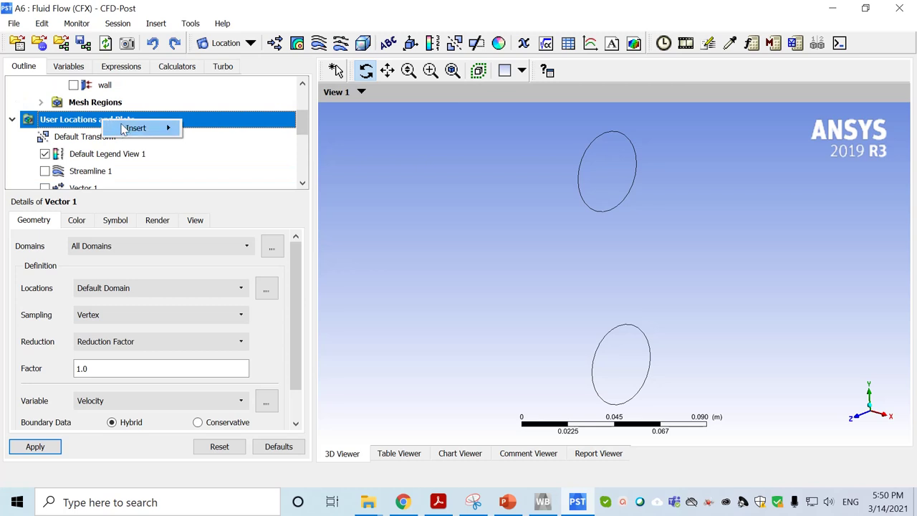
mouse_move(123, 128)
mouse_move(245, 129)
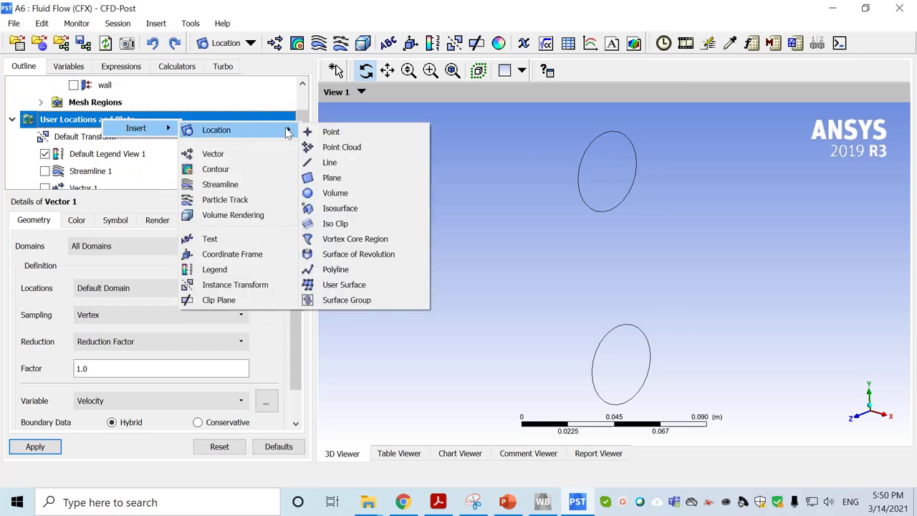
left_click(369, 179)
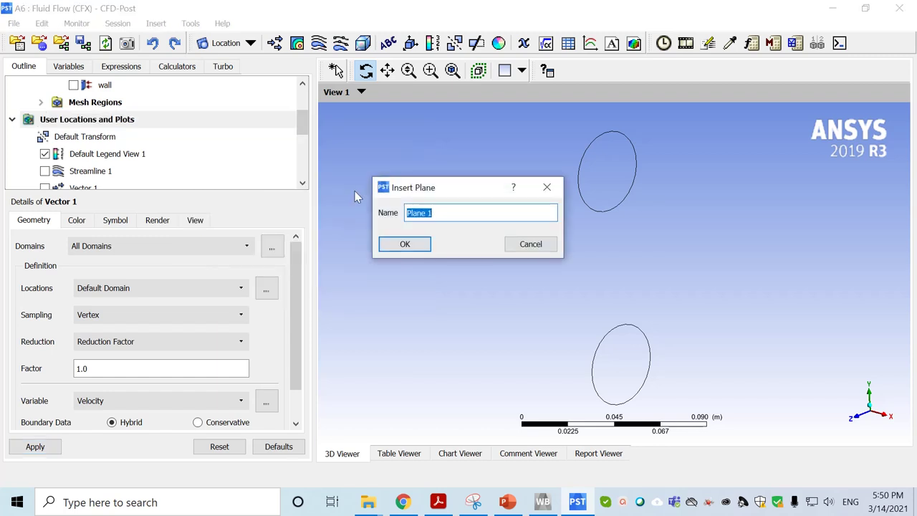
left_click(410, 246)
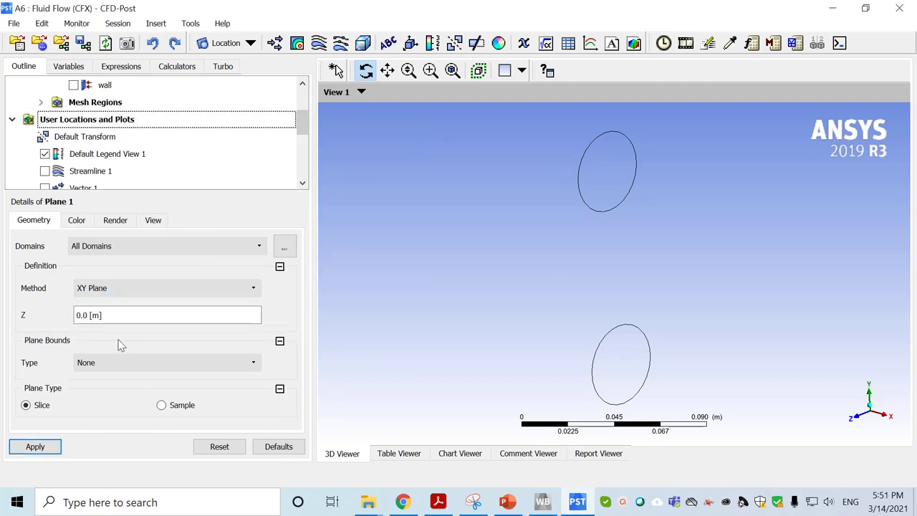
- Create the plane as an XY Plane slice at Z = 0.0 m through all domains and check it from several angles
left_click(49, 448)
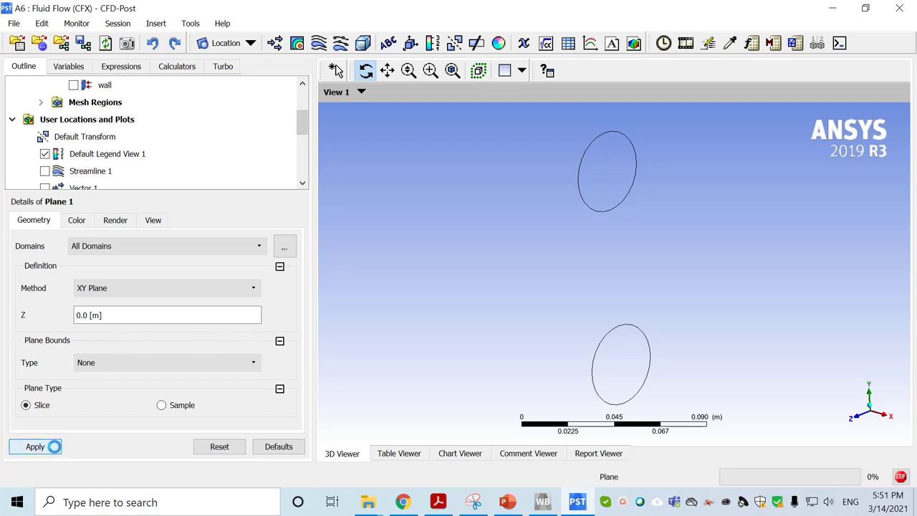
left_click_drag(692, 260, 541, 262)
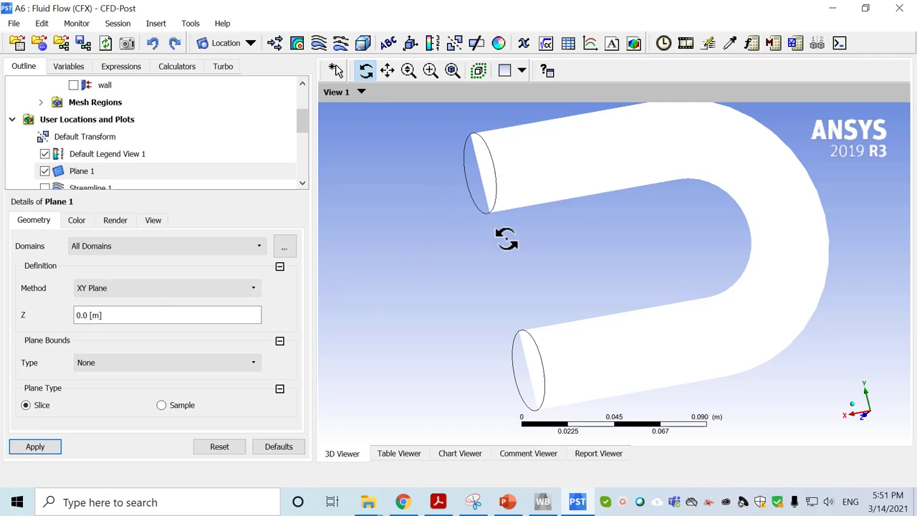
left_click_drag(515, 239, 521, 269)
left_click_drag(604, 212, 649, 160)
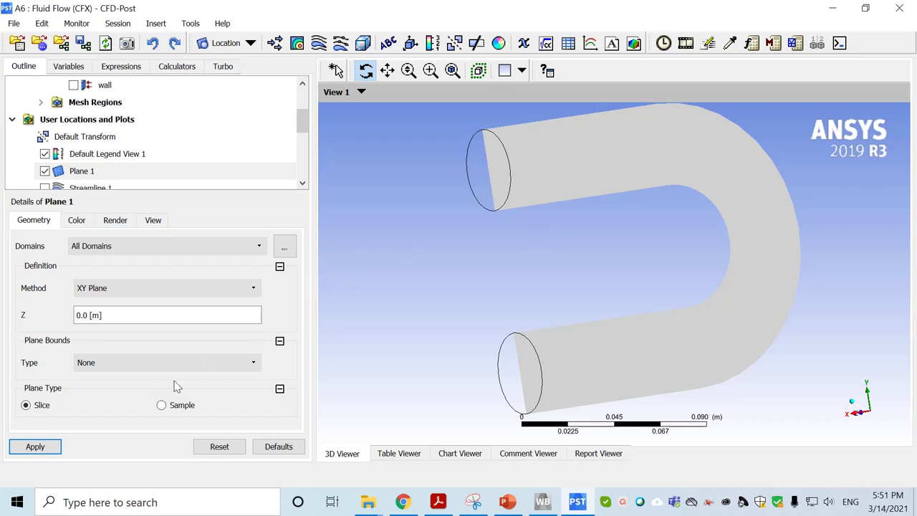
left_click(60, 447)
- Insert a contour plot under User Locations and Plots with the default name
left_click_drag(302, 120, 302, 124)
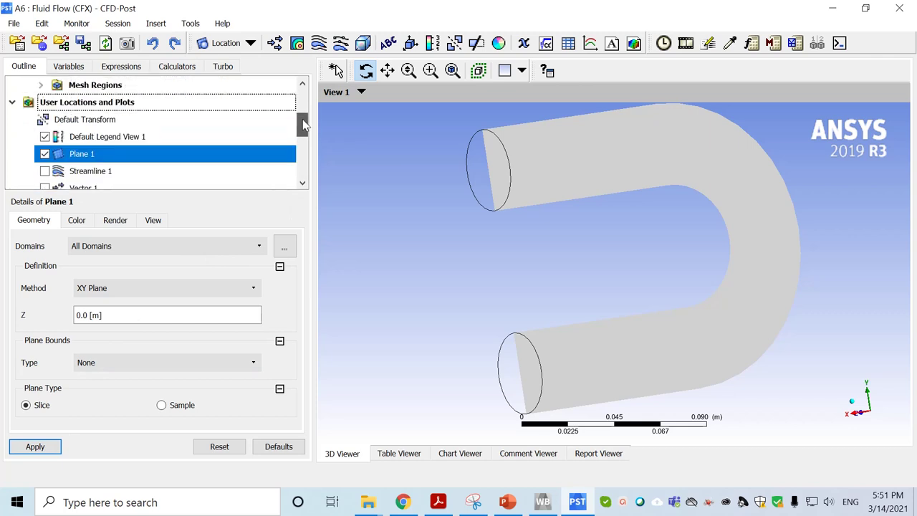
right_click(100, 102)
mouse_move(164, 108)
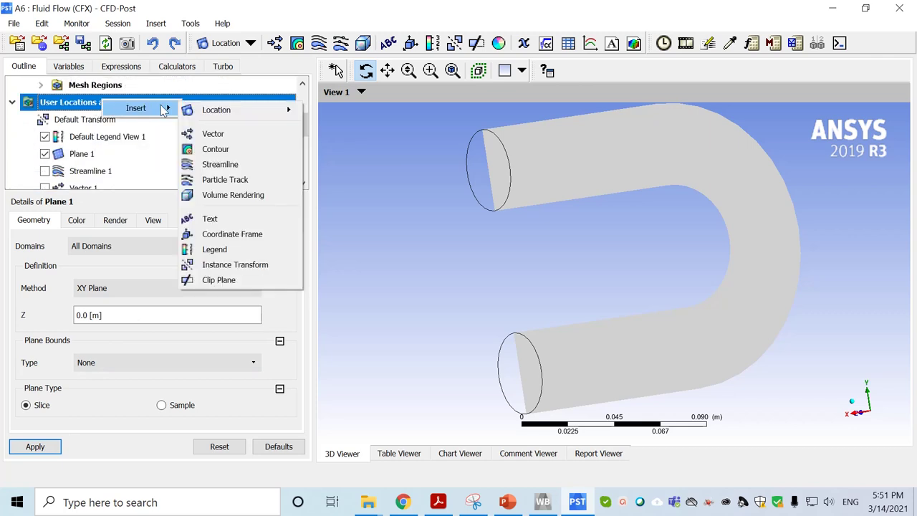
mouse_move(224, 117)
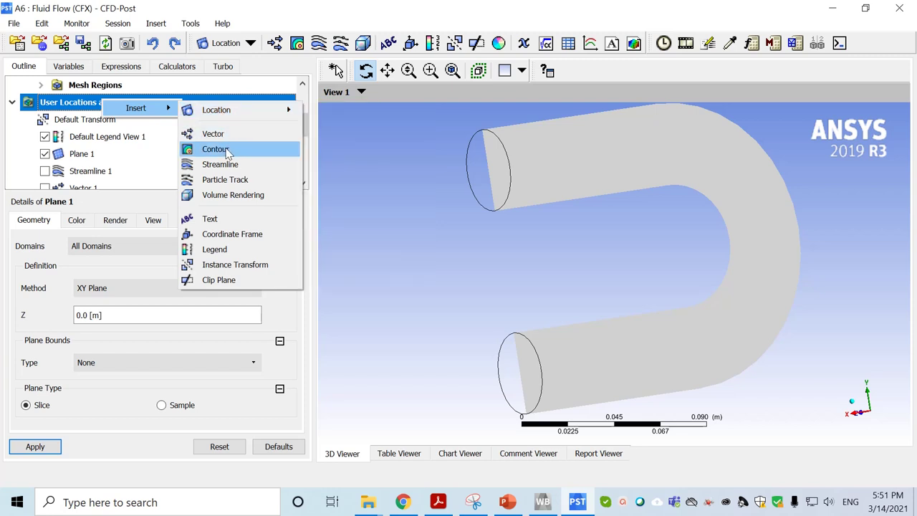
left_click(228, 154)
left_click(263, 215)
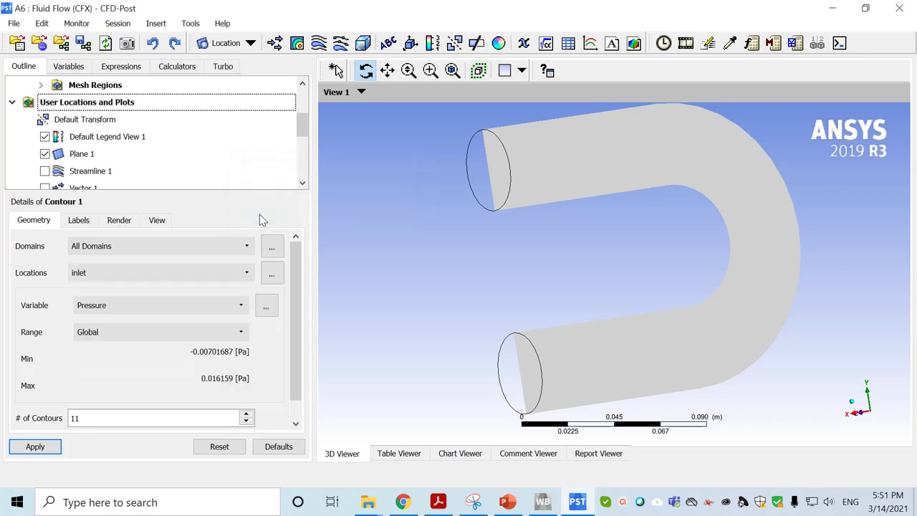